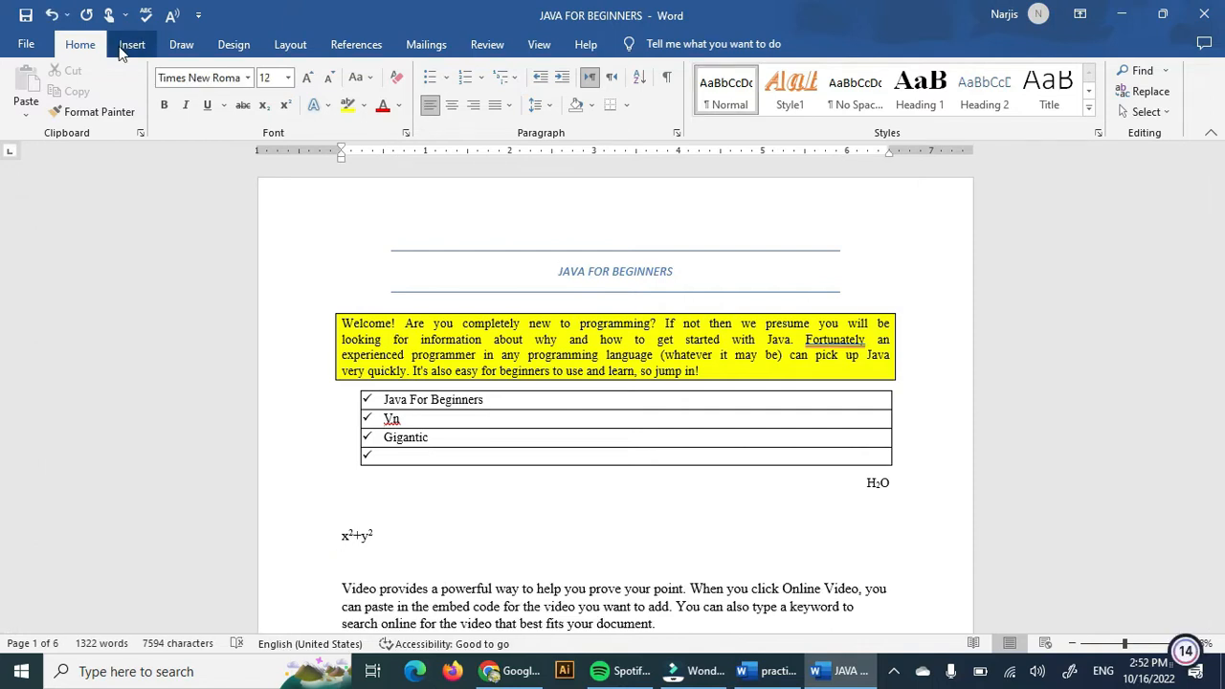
Insert the Slice (Light) cover page into the document.
left_click(131, 45)
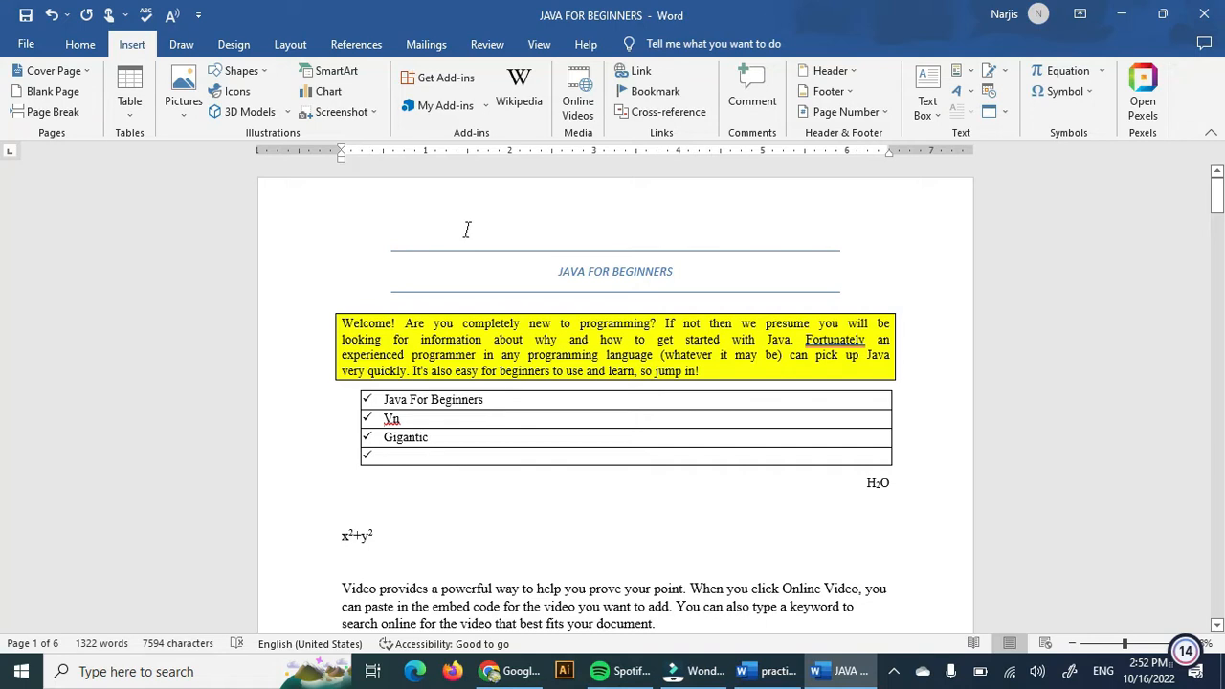
left_click(86, 71)
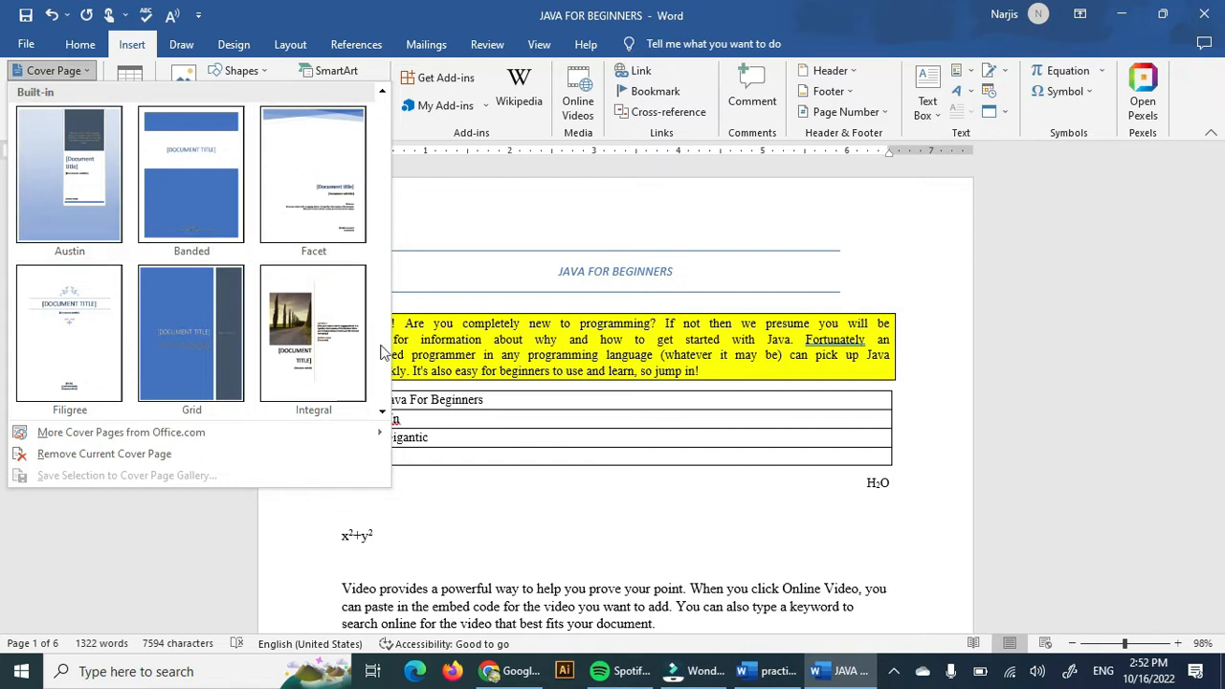
left_click(382, 412)
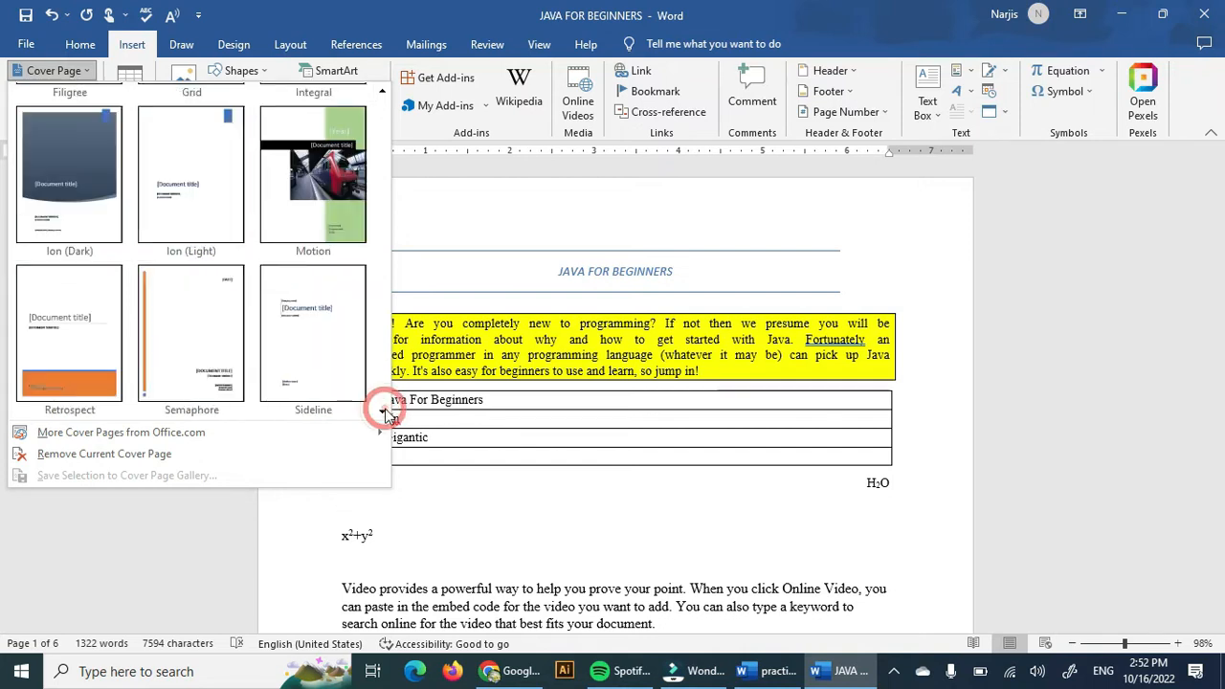
left_click(382, 412)
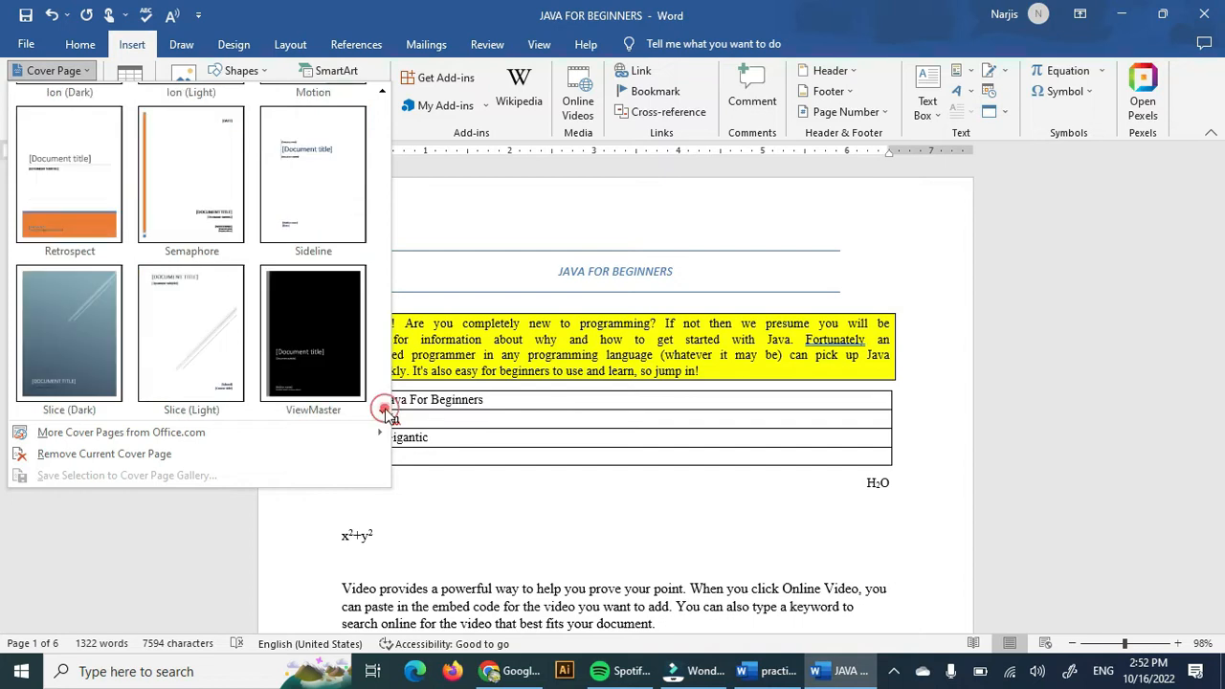
left_click(201, 306)
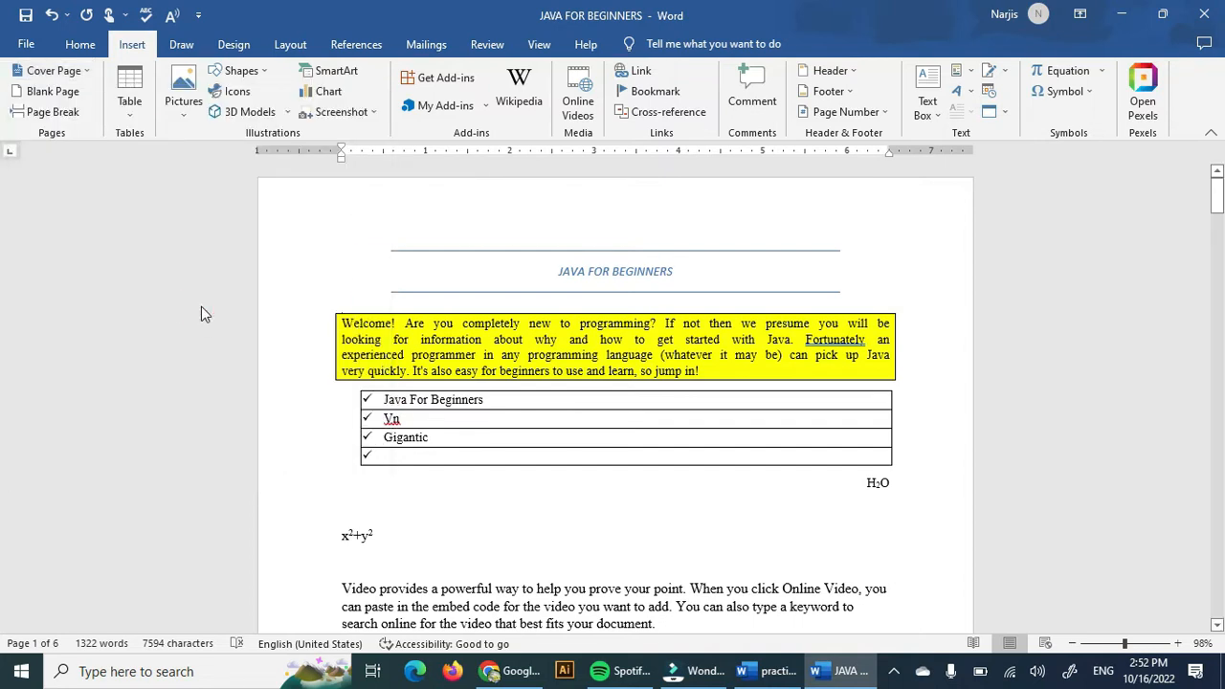
Replace the cover page's document title placeholder with TUTORIAL.
scroll(654, 421, "down", 5)
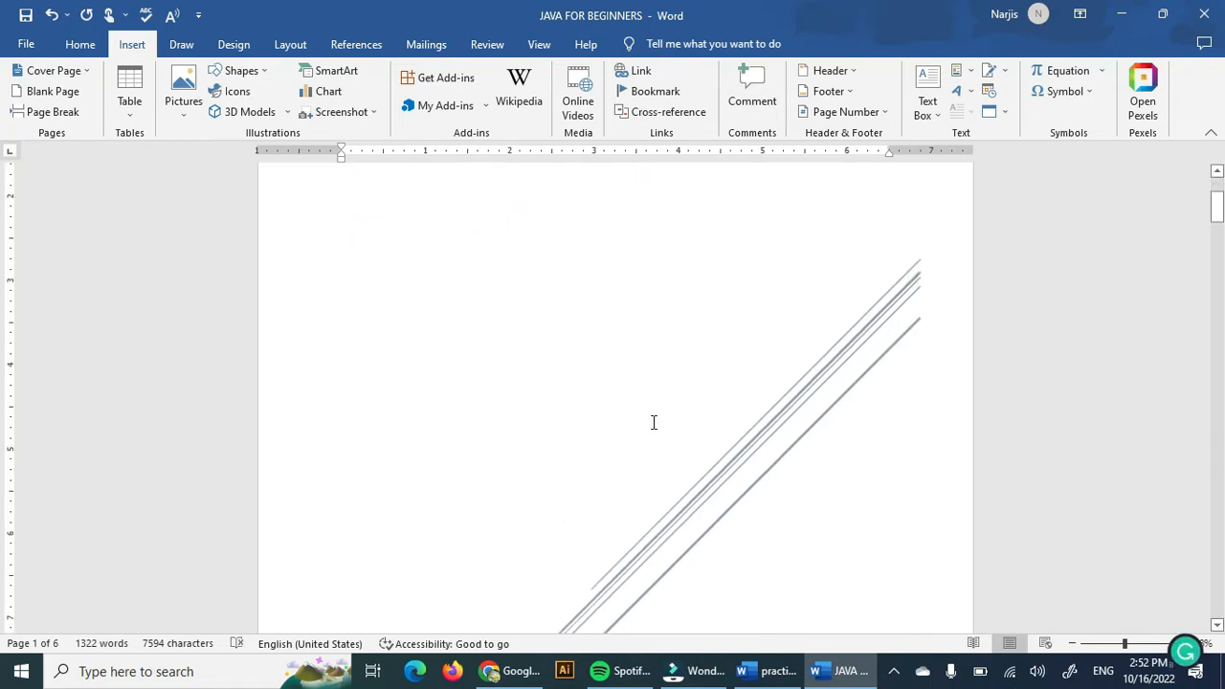
scroll(654, 422, "down", 2)
scroll(654, 422, "up", 7)
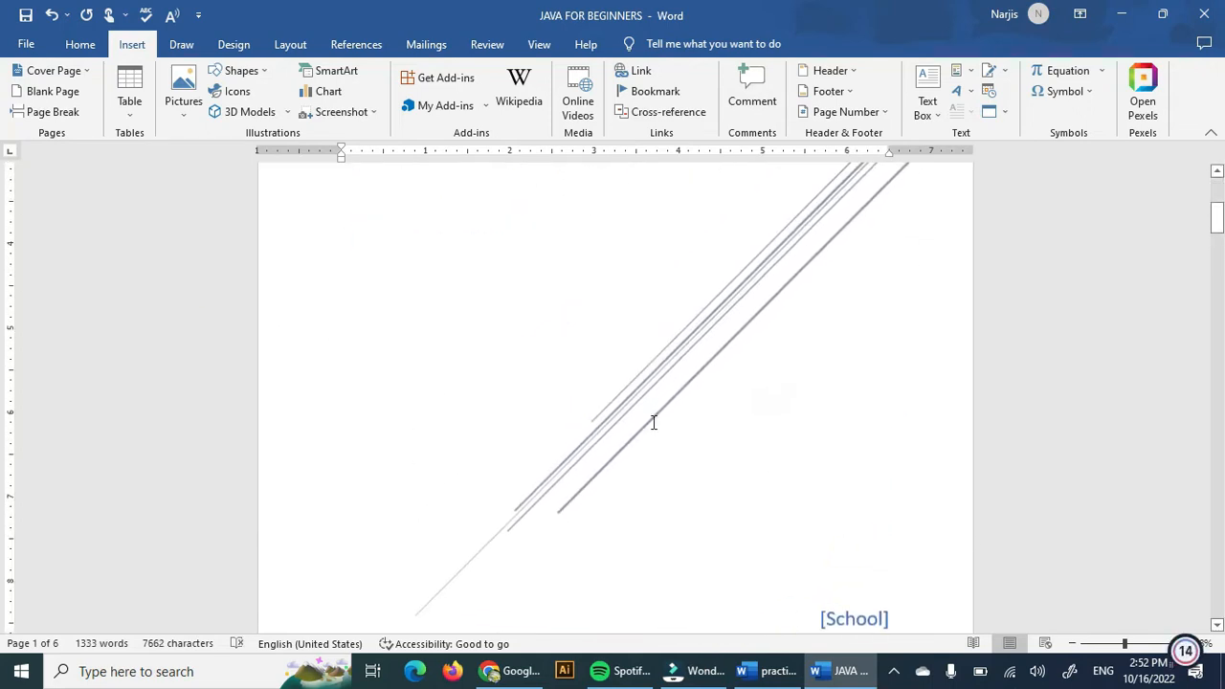
left_click(579, 254)
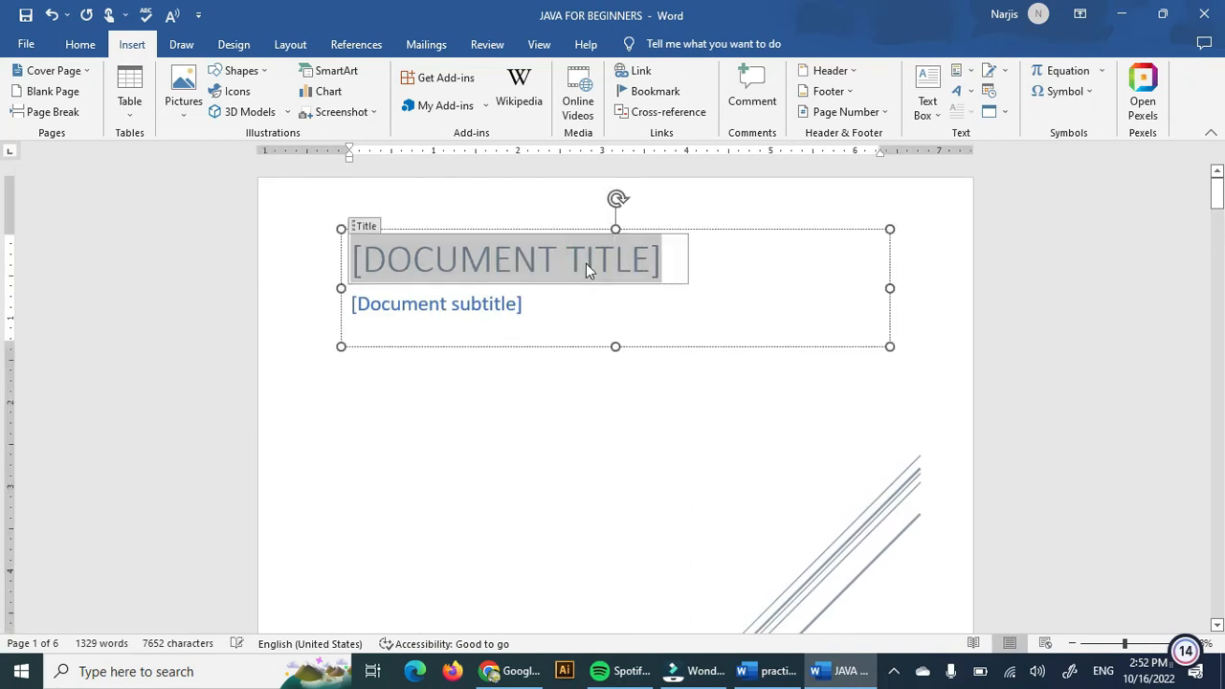
type("TUTOR")
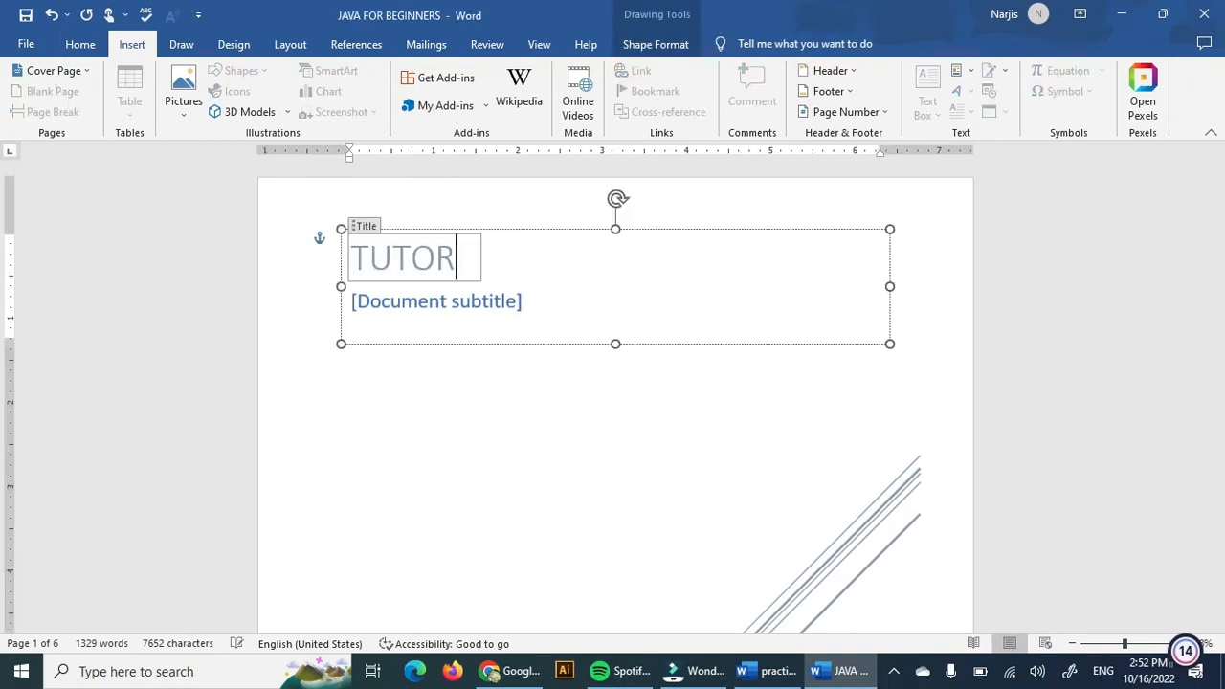
type("IAL")
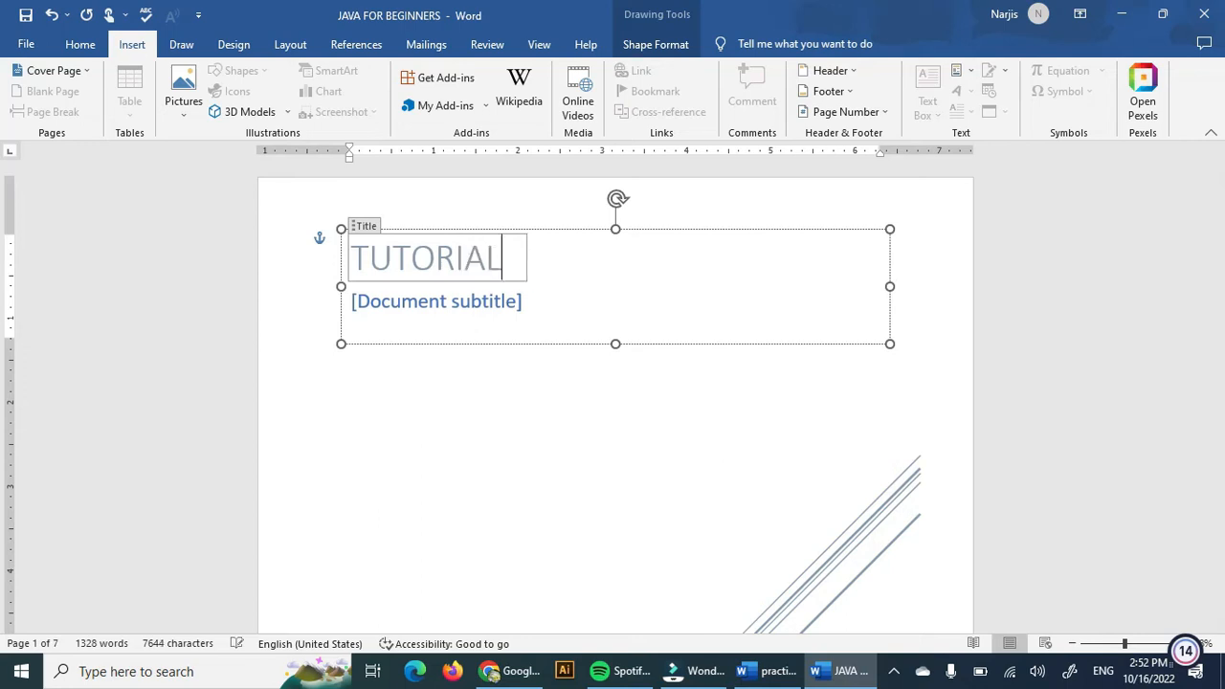
Replace the cover page subtitle placeholder with For beginners.
left_click(467, 307)
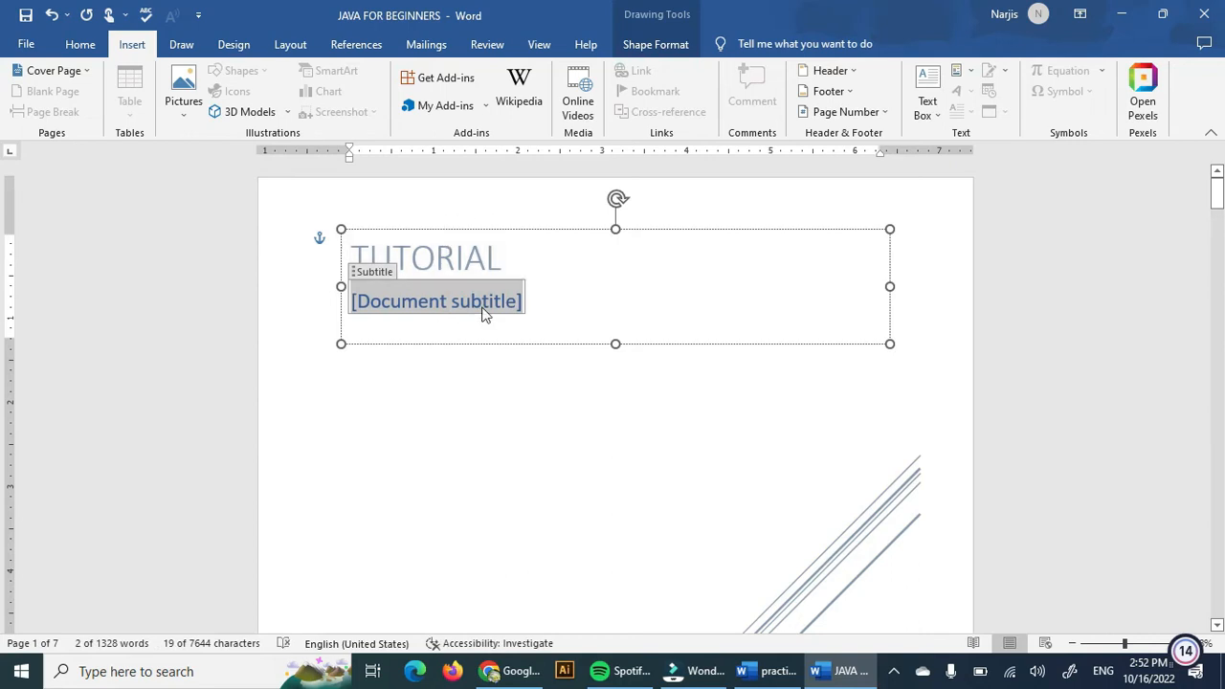
key("BackSpace")
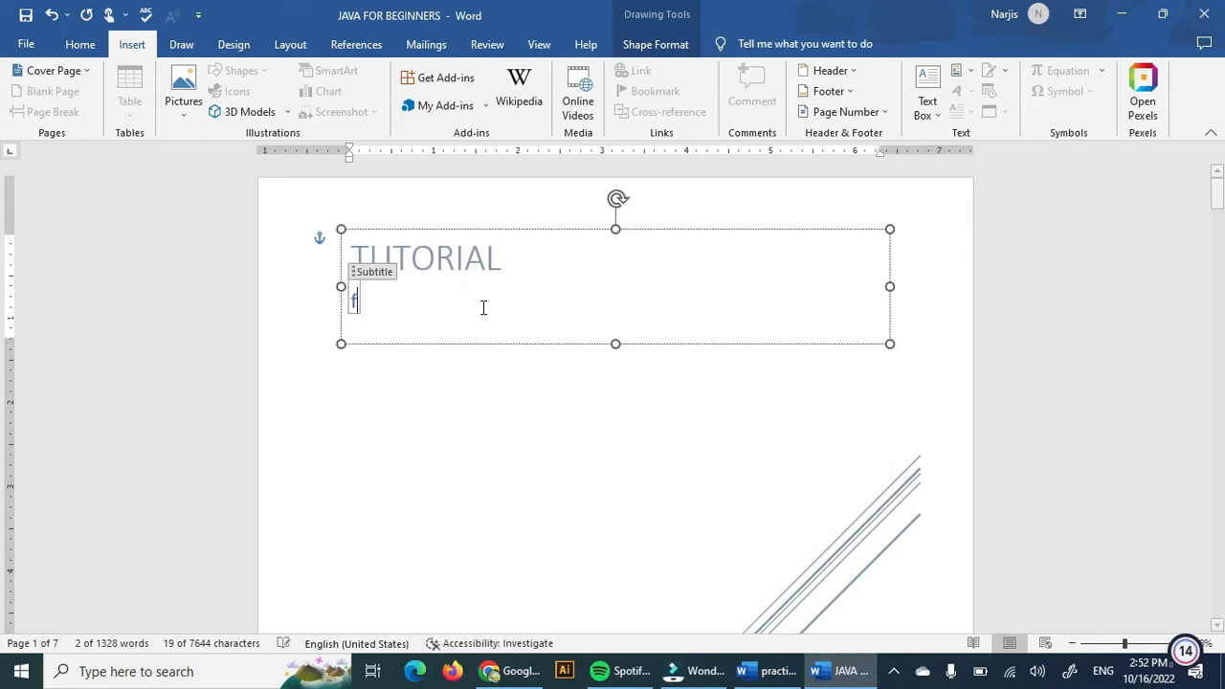
type("for b")
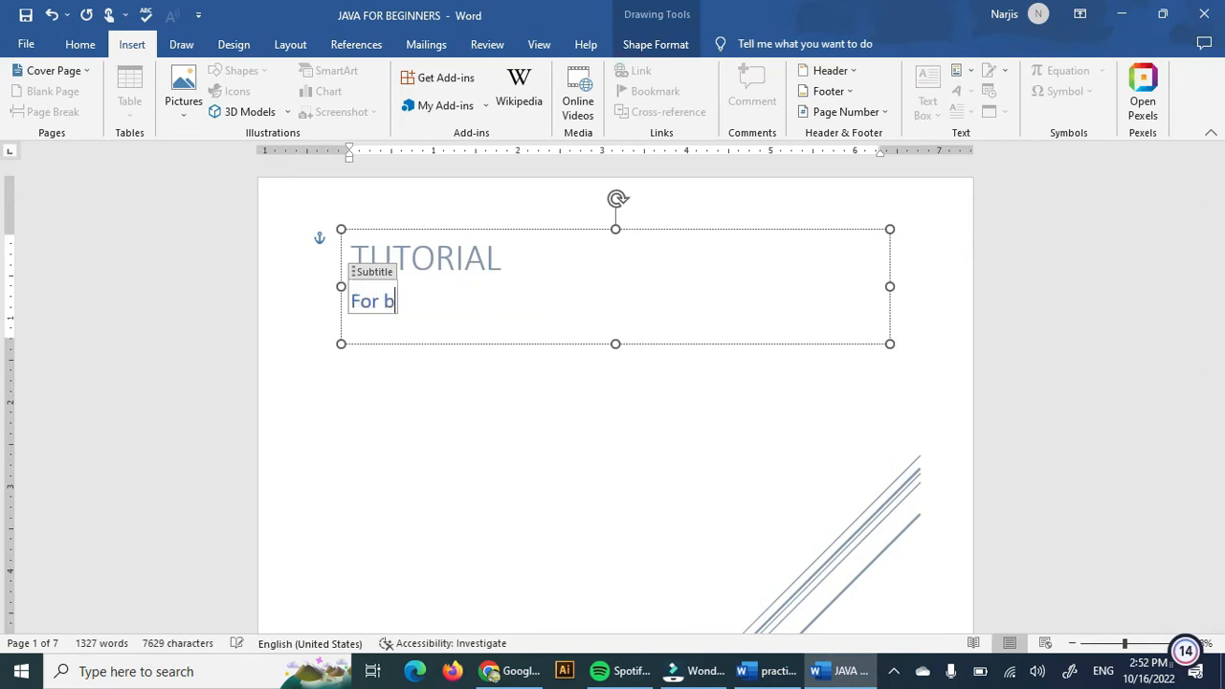
type("eginerrs")
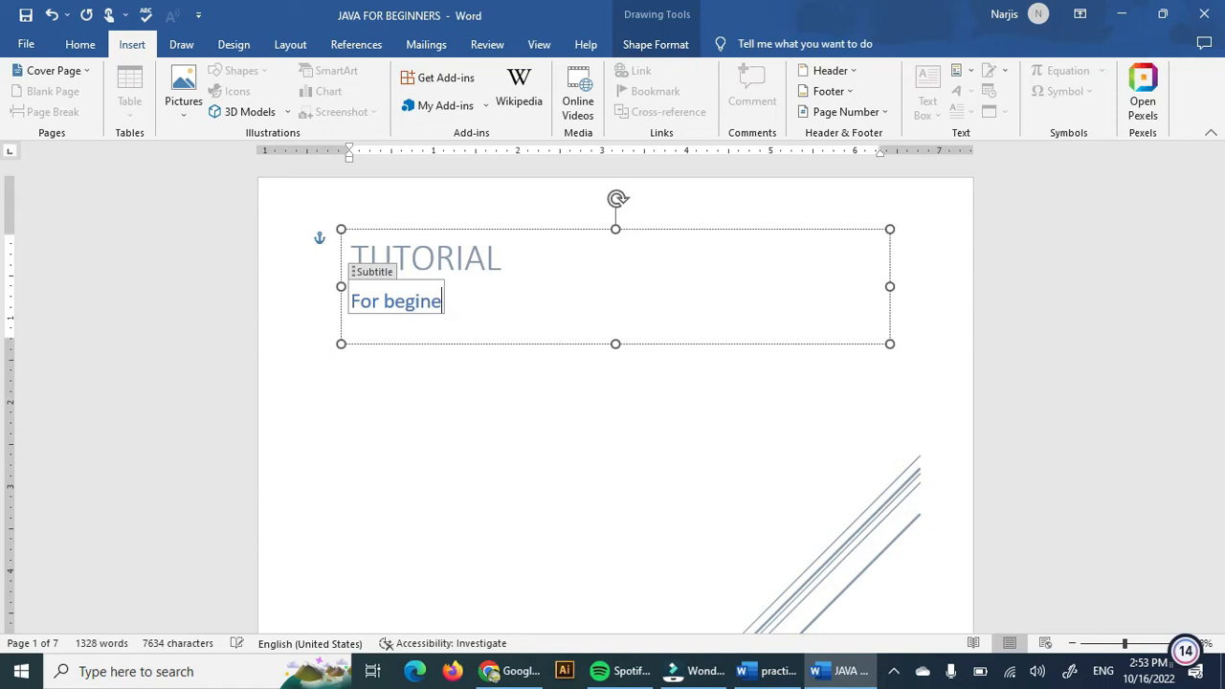
key("BackSpace")
key("BackSpace")
key("BackSpace")
key("BackSpace")
type("ners")
Delete the School and Course title text box from the bottom of the cover page.
scroll(519, 389, "down", 6)
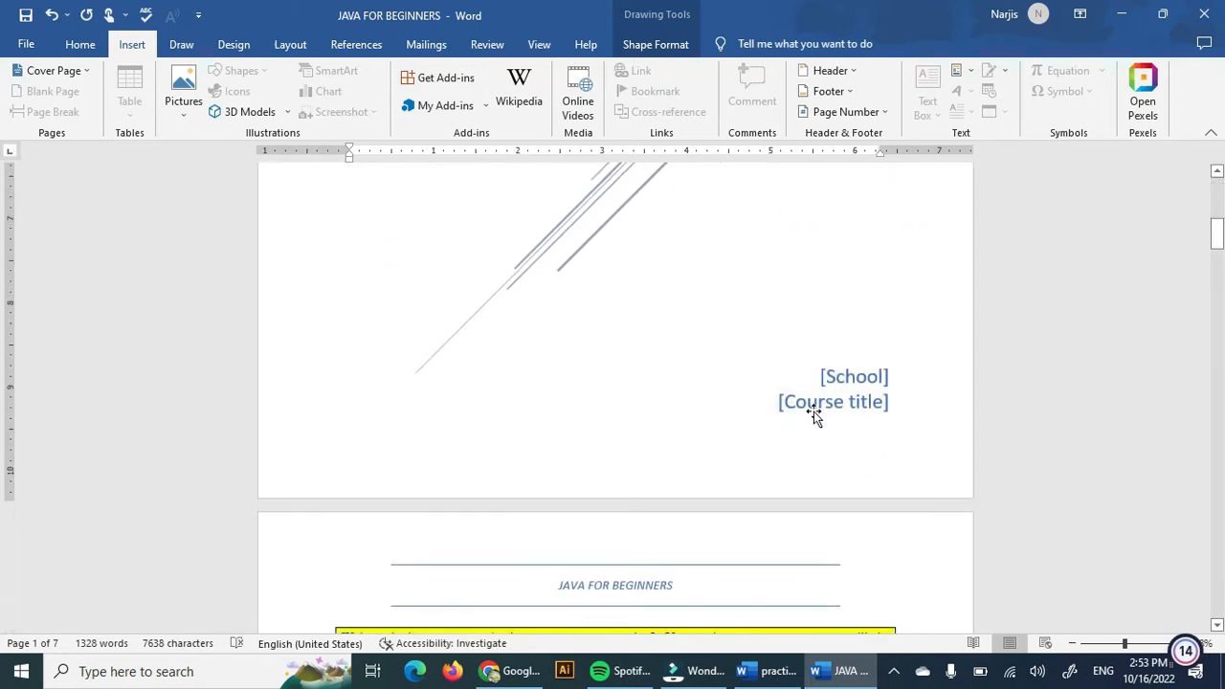
left_click(856, 379)
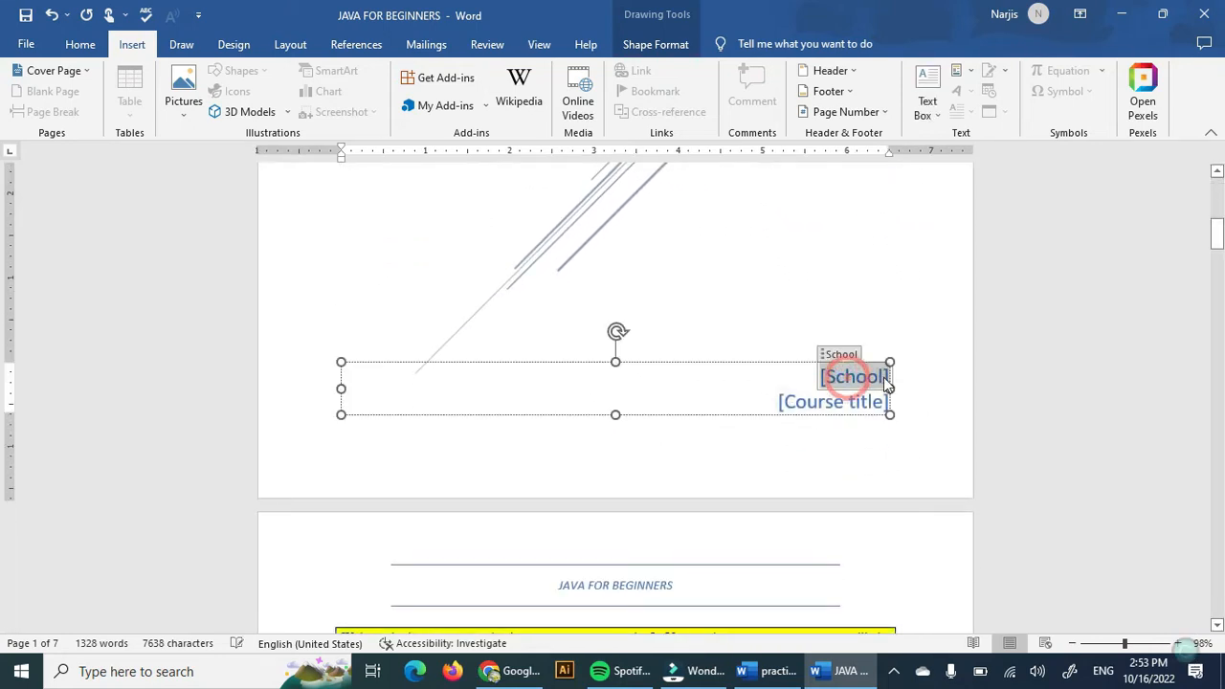
left_click(662, 363)
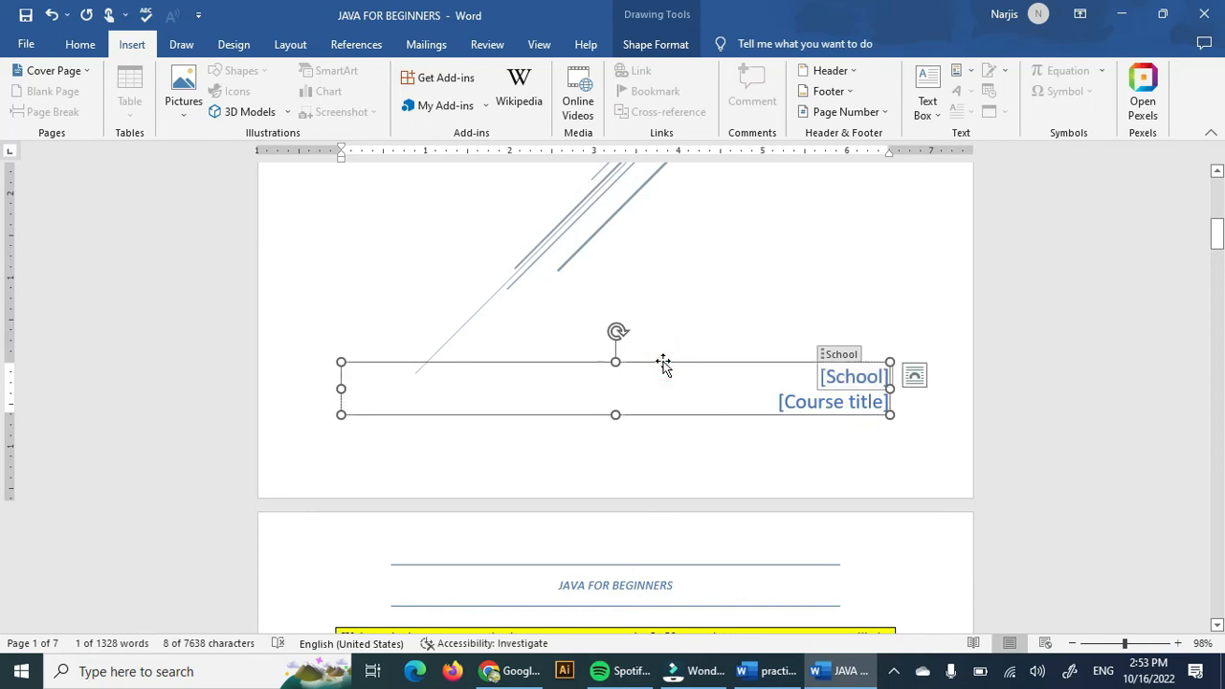
right_click(662, 363)
left_click(663, 363)
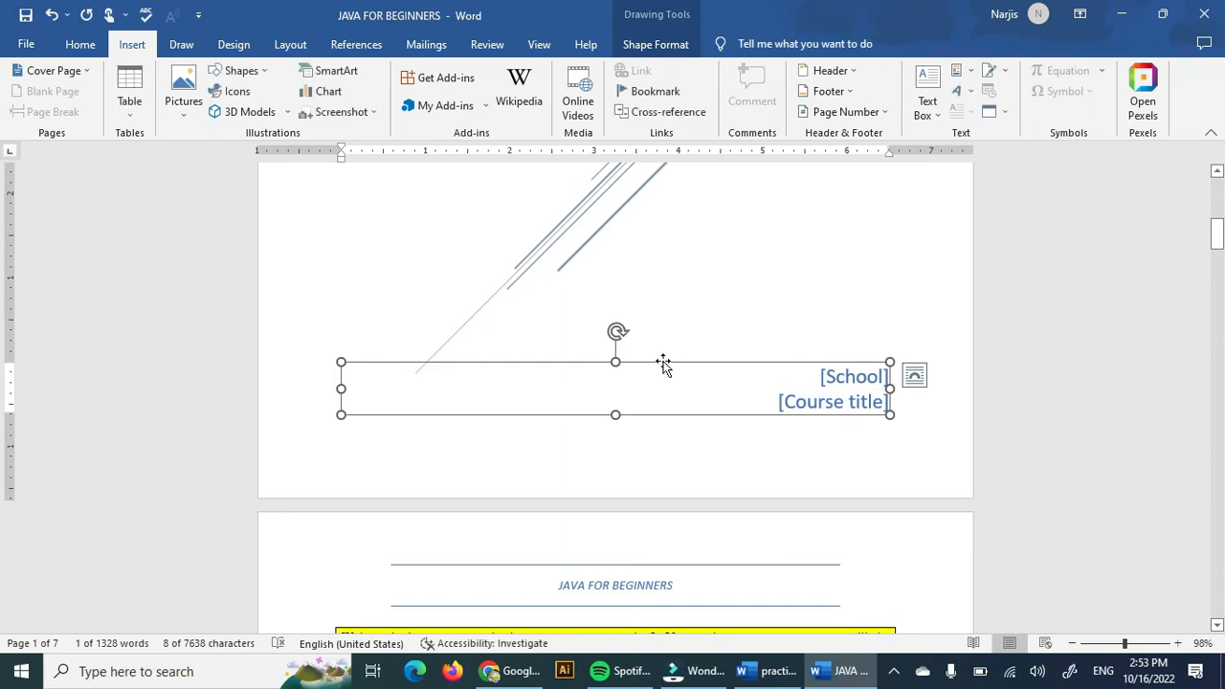
key("Delete")
Insert a blank page before the JAVA FOR BEGINNERS content page.
scroll(666, 365, "down", 3)
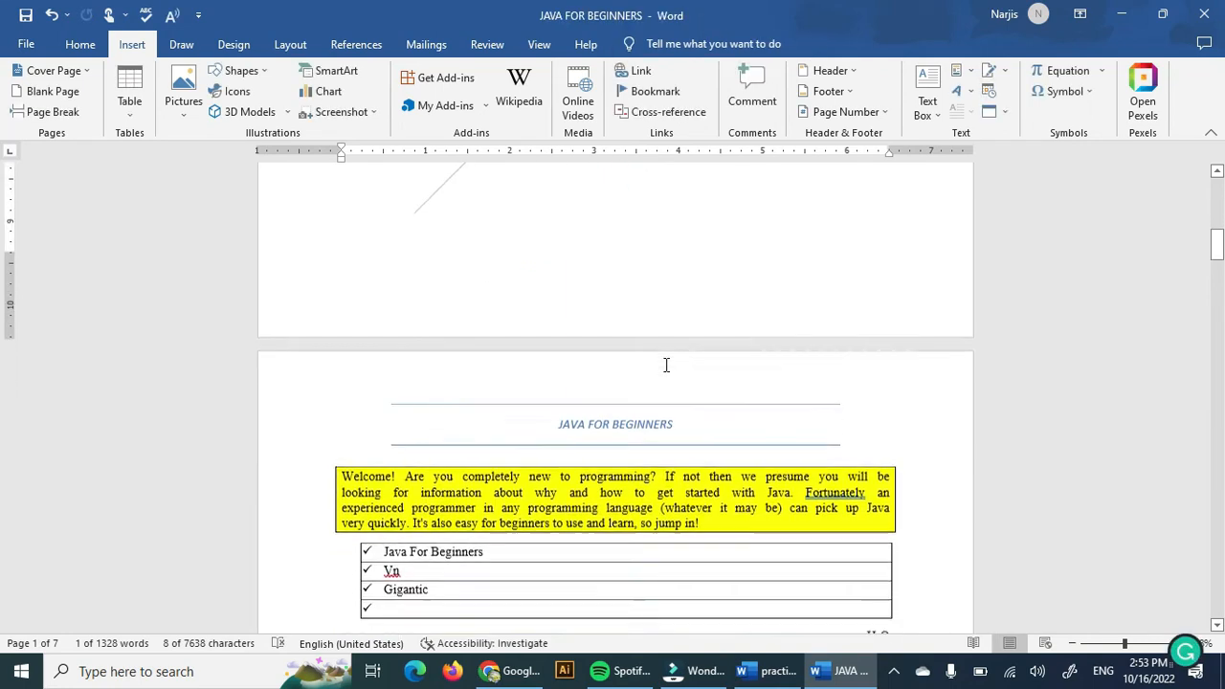
scroll(676, 308, "up", 10)
scroll(675, 309, "up", 4)
scroll(304, 351, "down", 2)
scroll(304, 350, "down", 5)
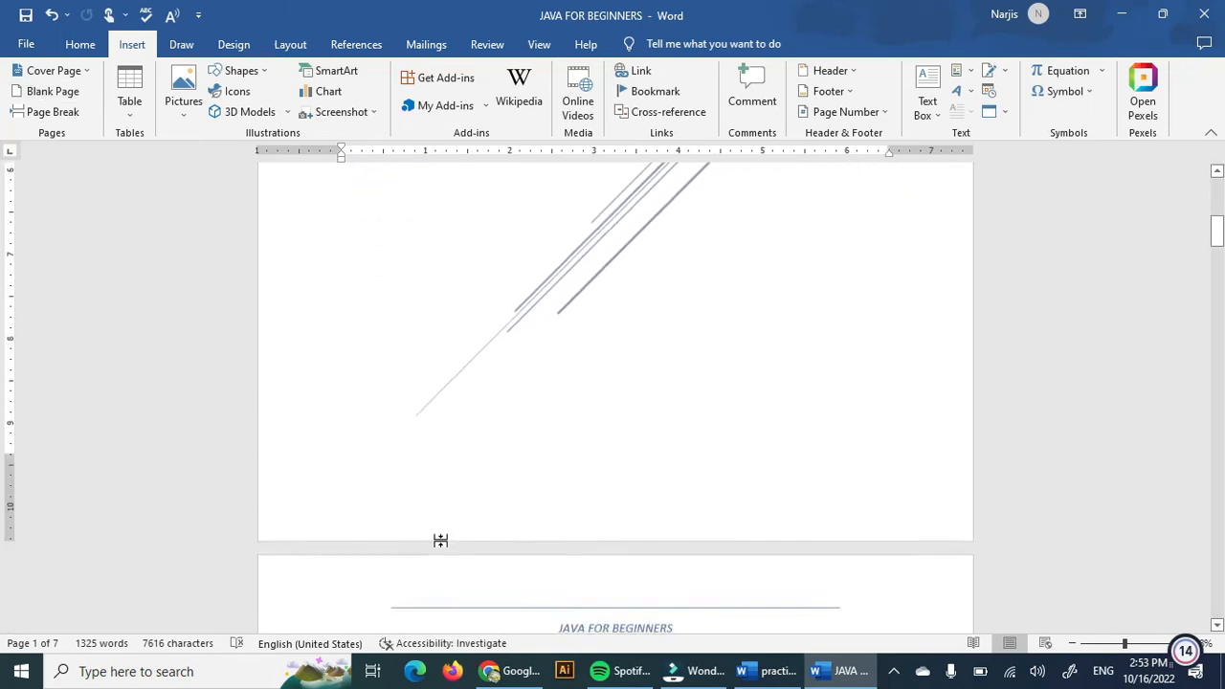
scroll(440, 541, "down", 1)
left_click(433, 490)
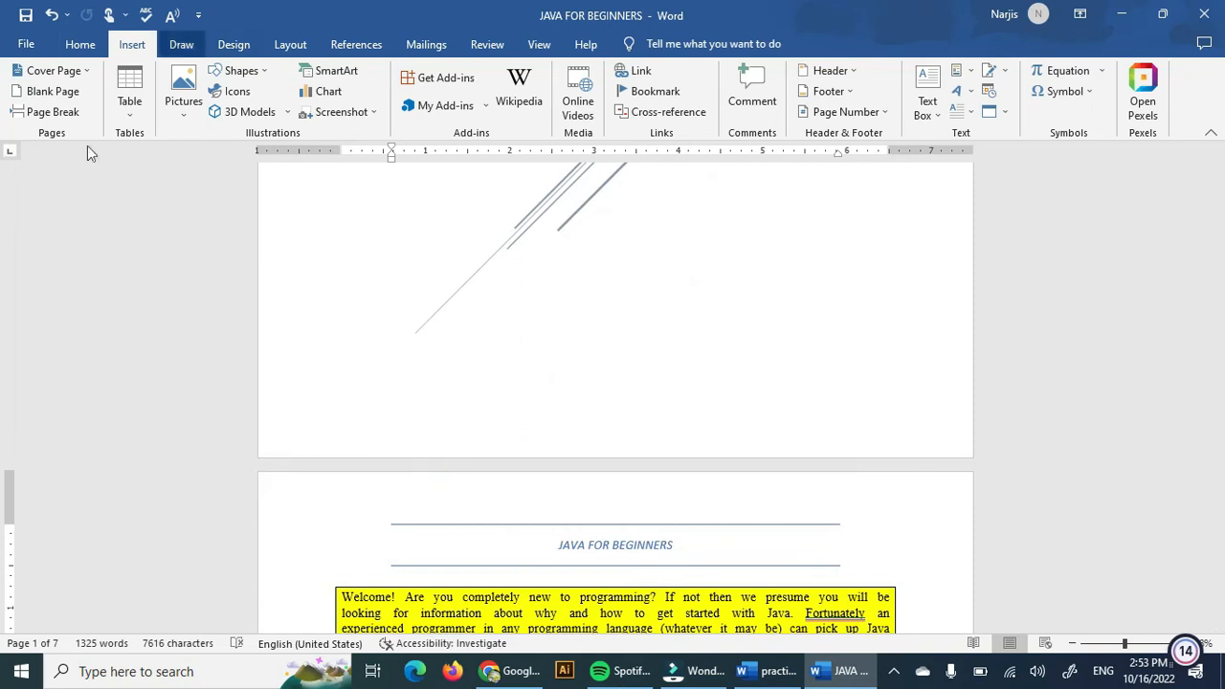
scroll(468, 383, "down", 2)
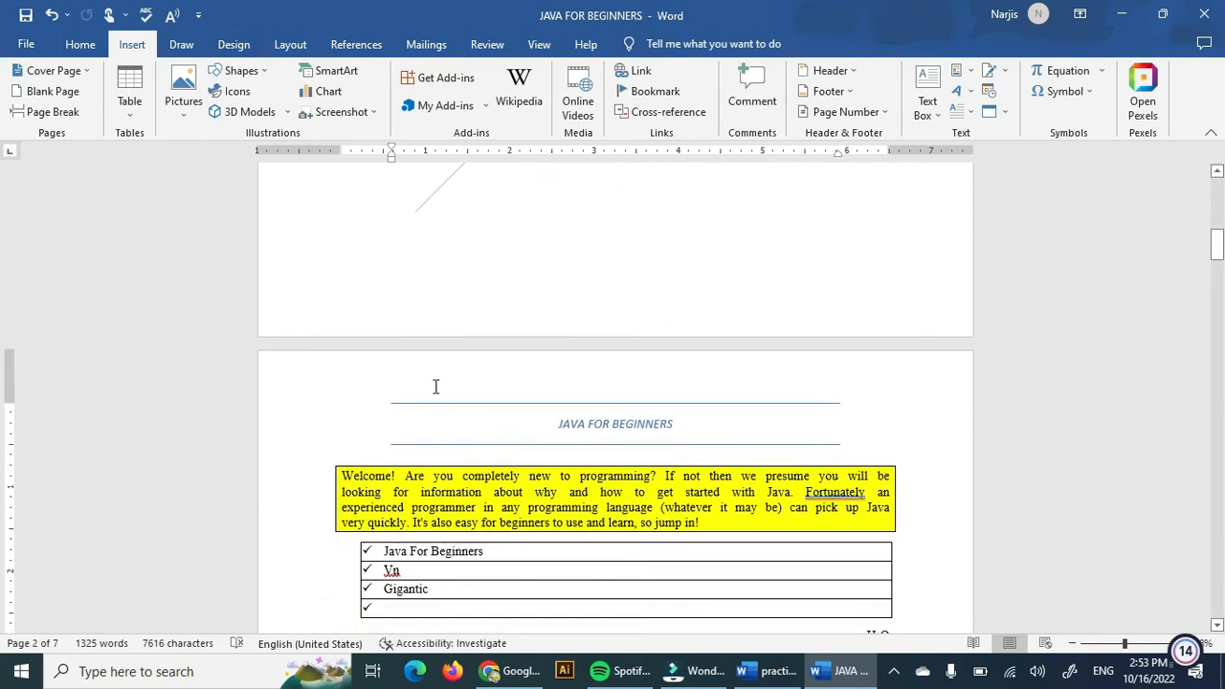
left_click(46, 91)
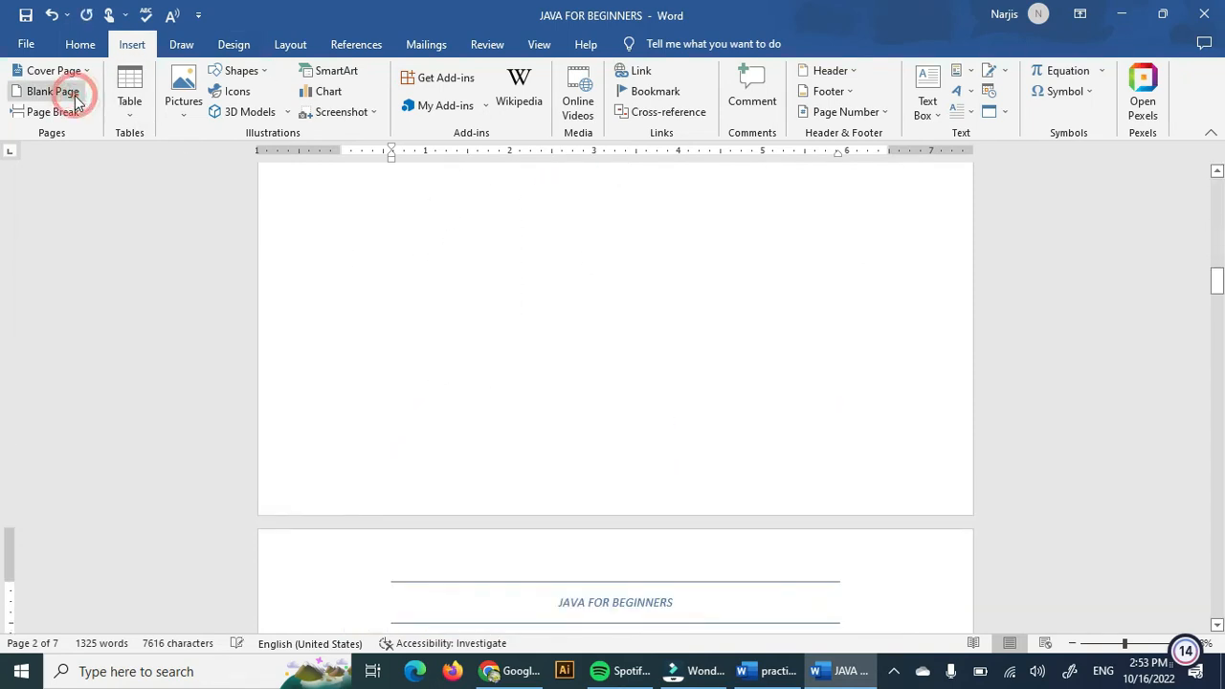
Apply the Normal style to the bordered empty paragraph on the new blank page to remove its lines.
scroll(609, 491, "up", 10)
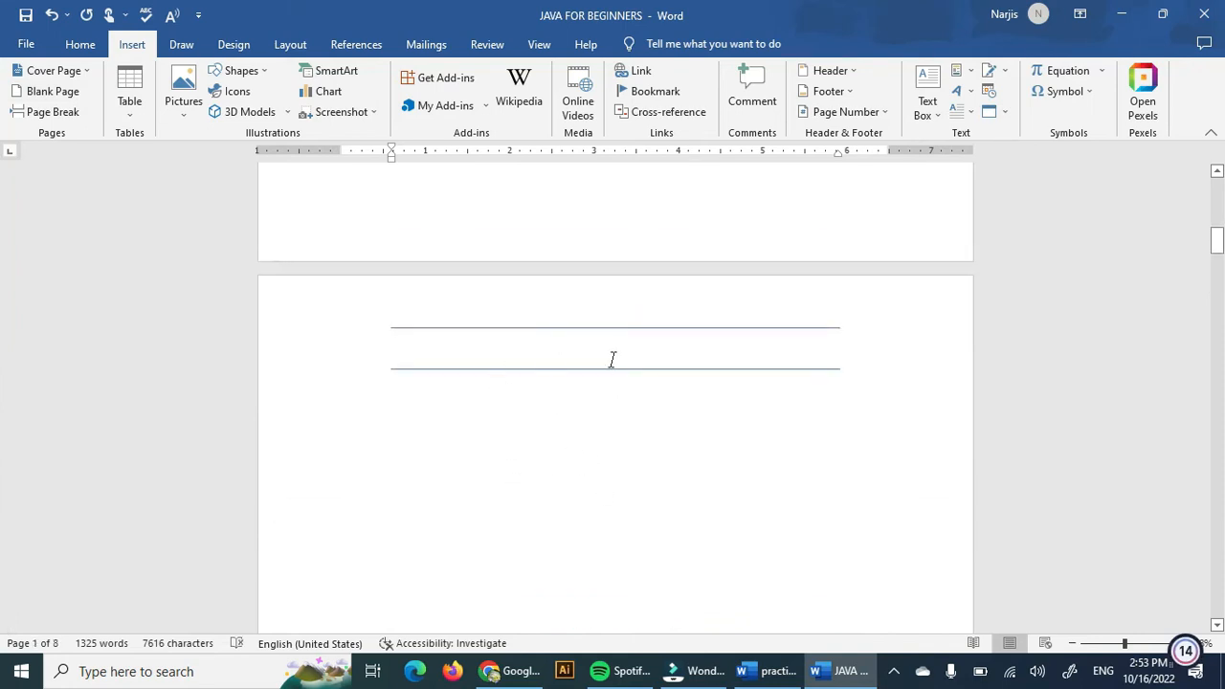
scroll(667, 580, "down", 9)
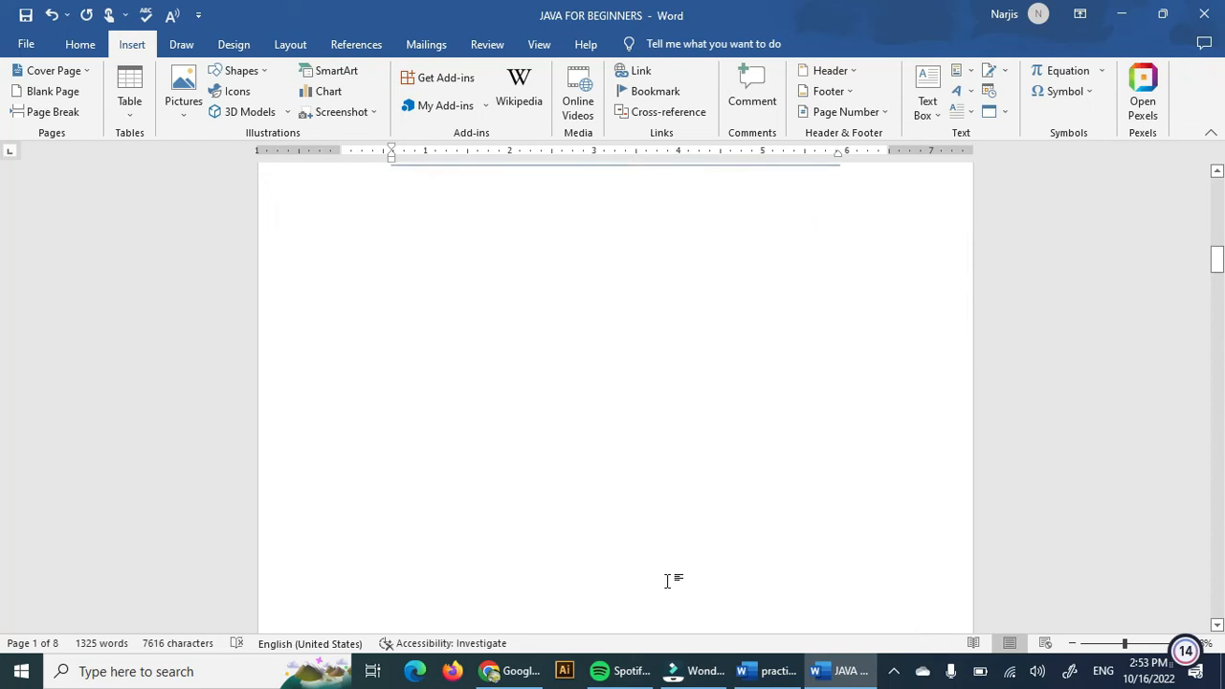
left_click_drag(1216, 279, 2, 265)
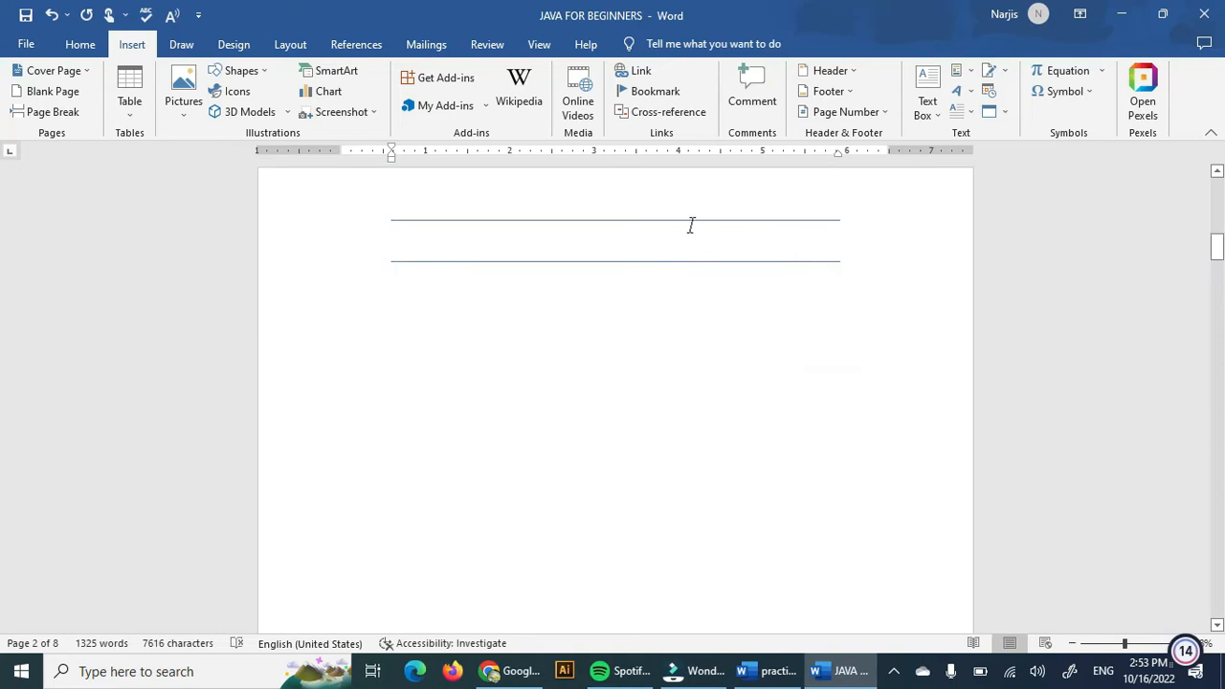
left_click(690, 225)
left_click(875, 252)
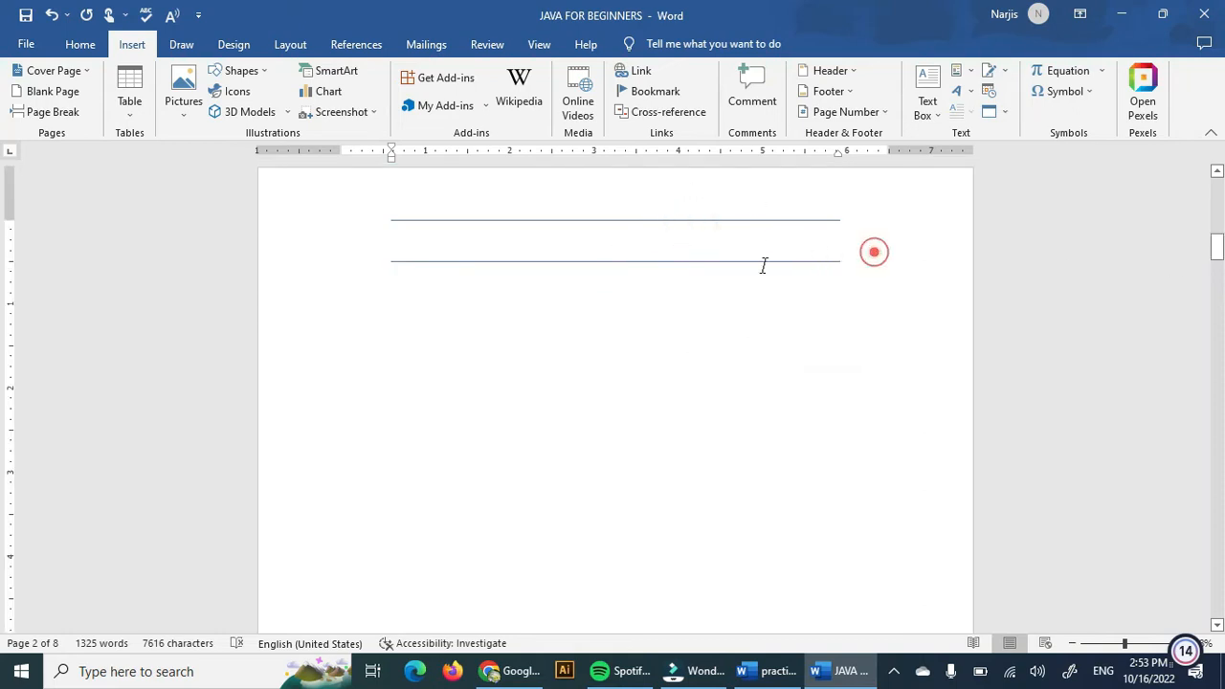
left_click(504, 217)
left_click(511, 233)
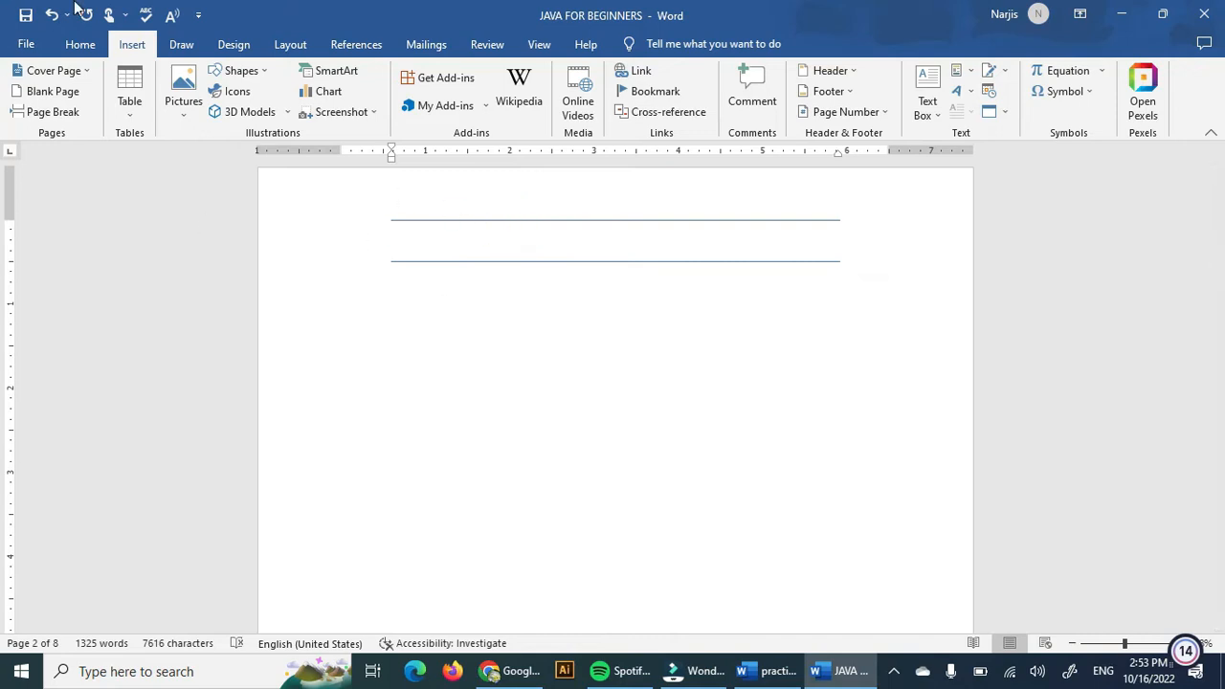
left_click(78, 43)
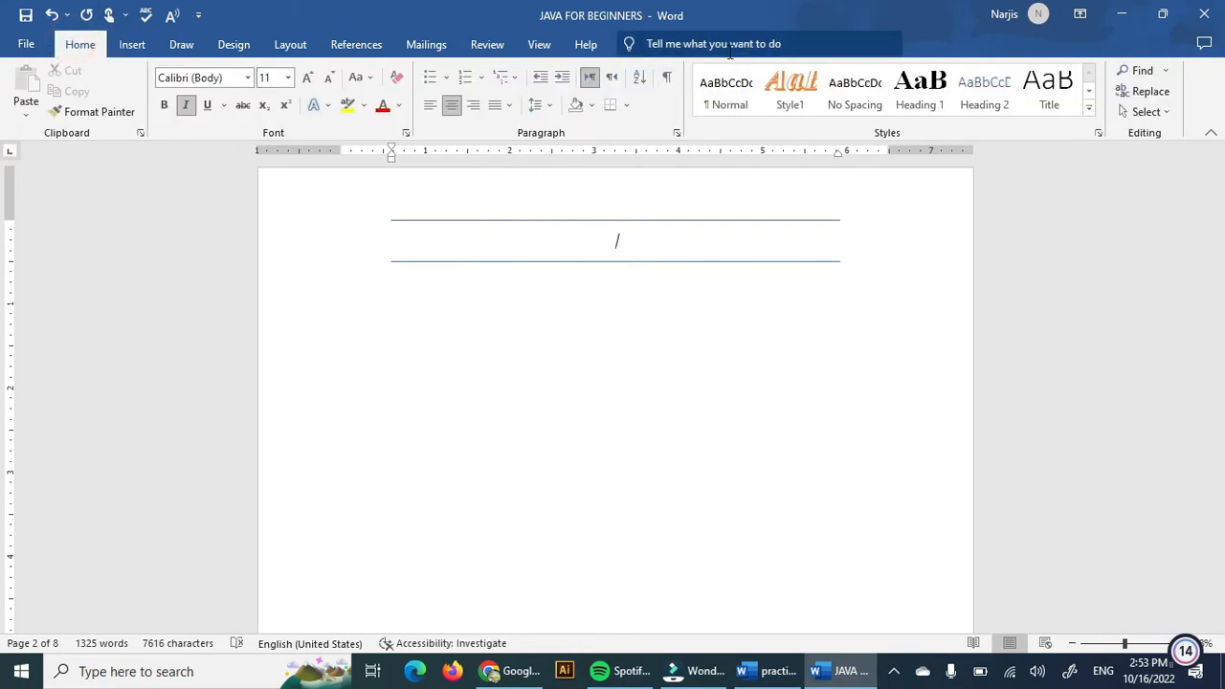
left_click(729, 101)
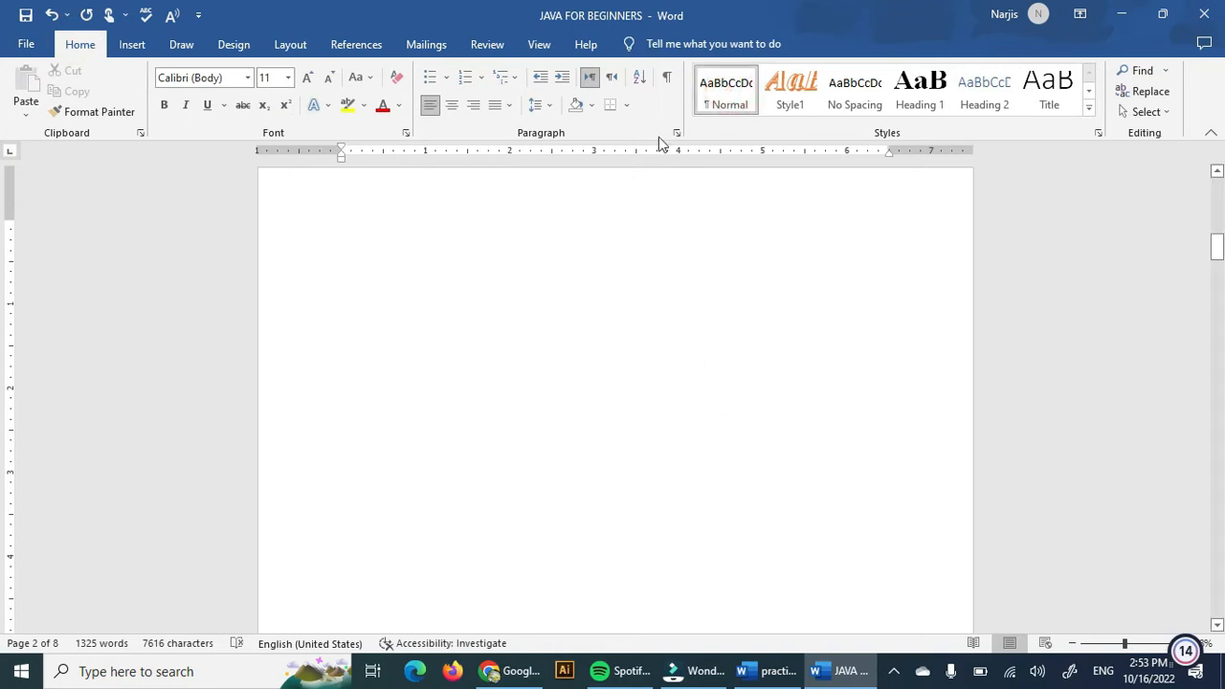
Insert a 3x3 table on the blank page and enter Topic in its first cell.
left_click(133, 45)
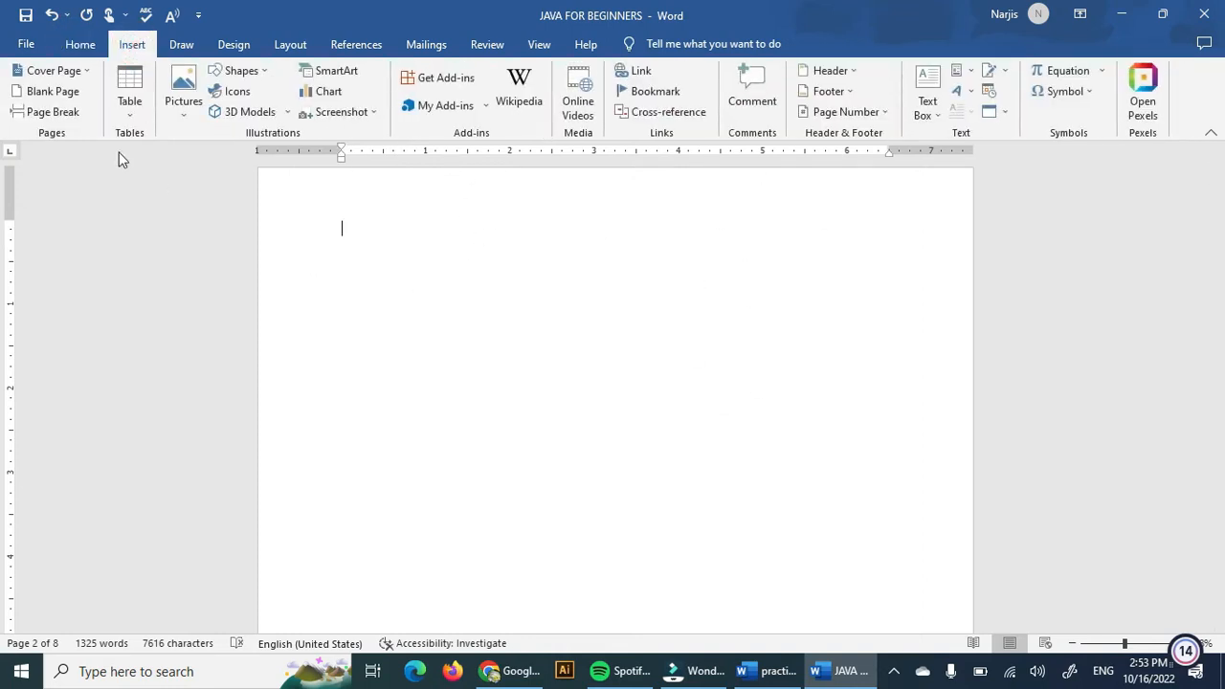
left_click(131, 103)
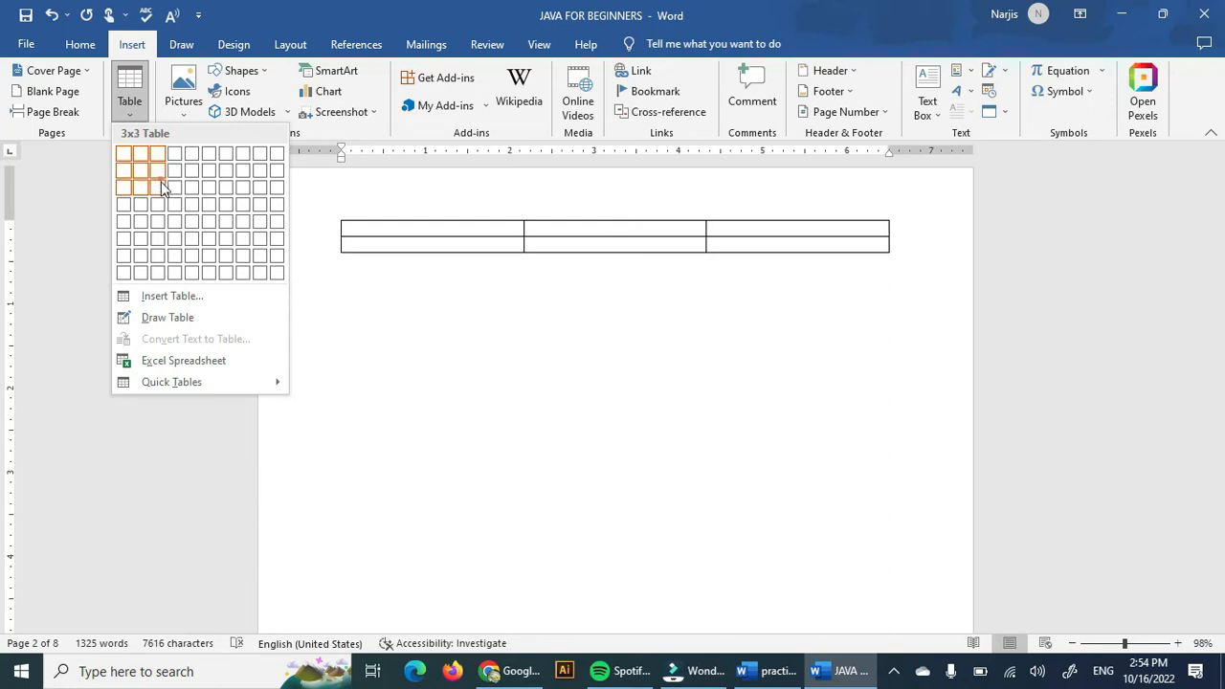
left_click(164, 188)
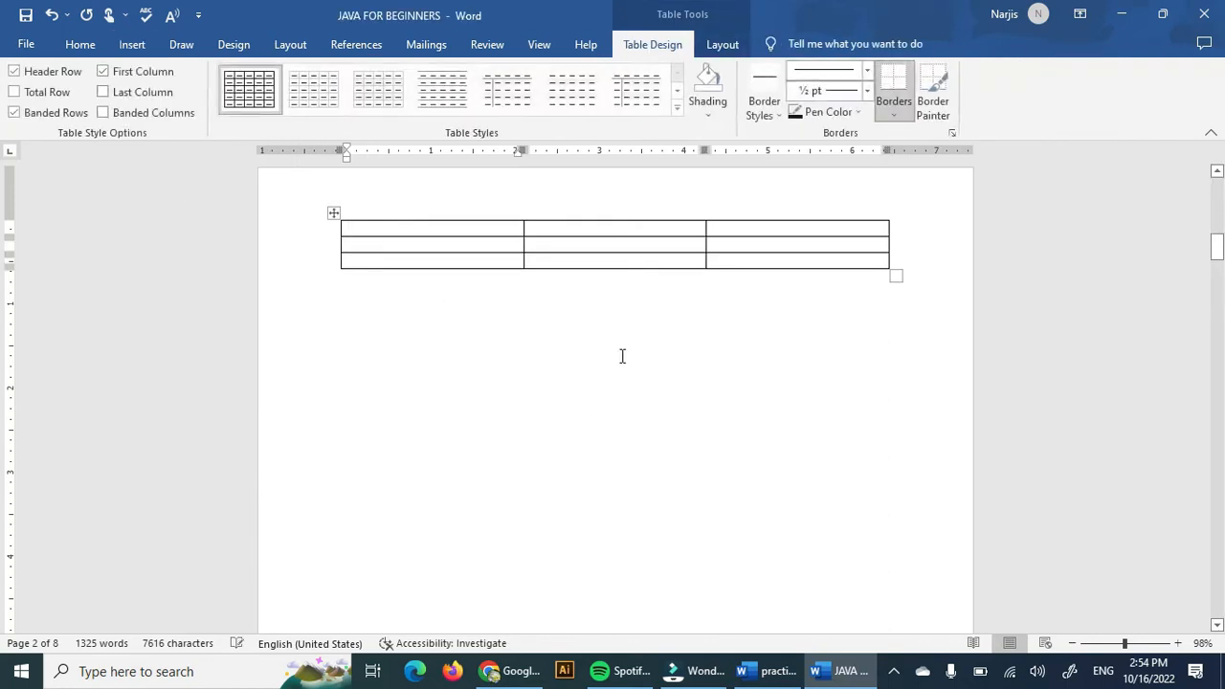
left_click(417, 230)
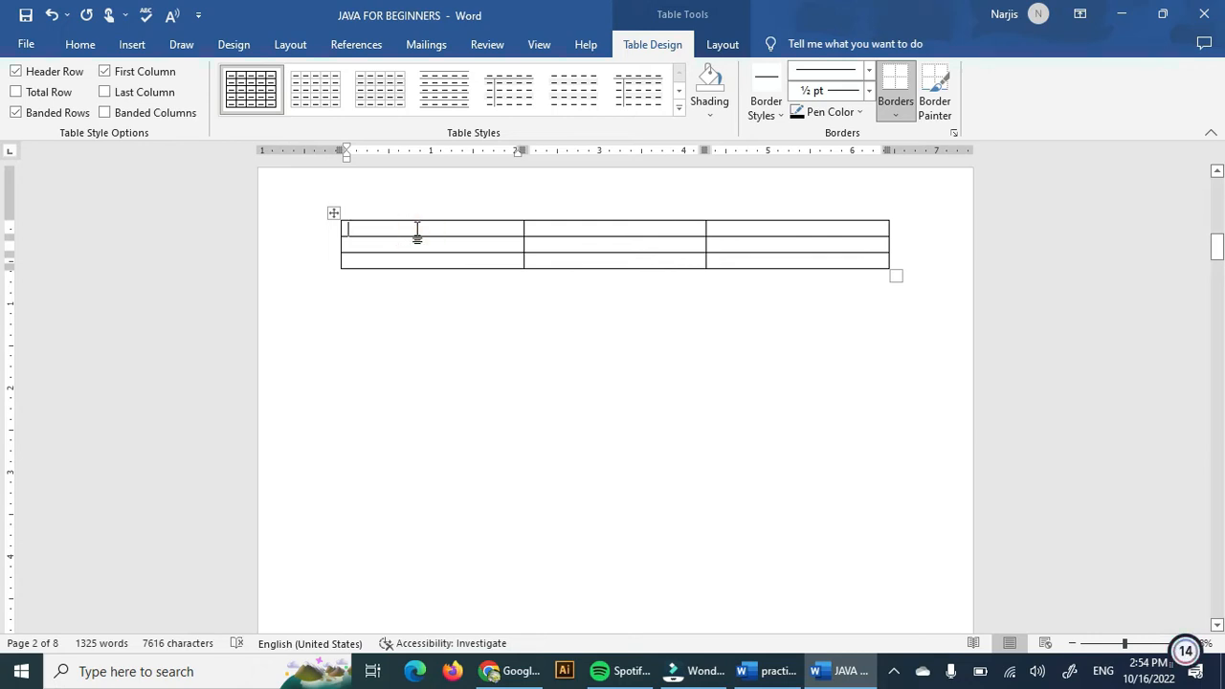
type("Topics")
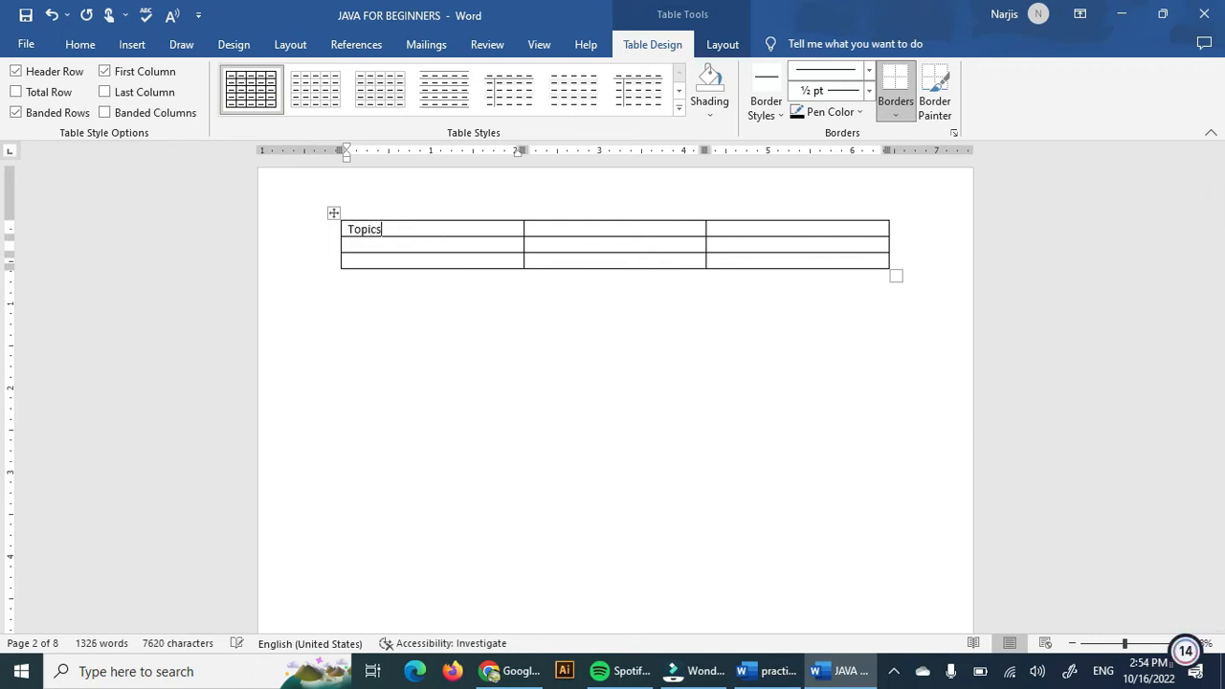
Fill the table's header cells with Topics and Date, and enter Insert in the second row's first cell.
key("Tab")
key("Tab")
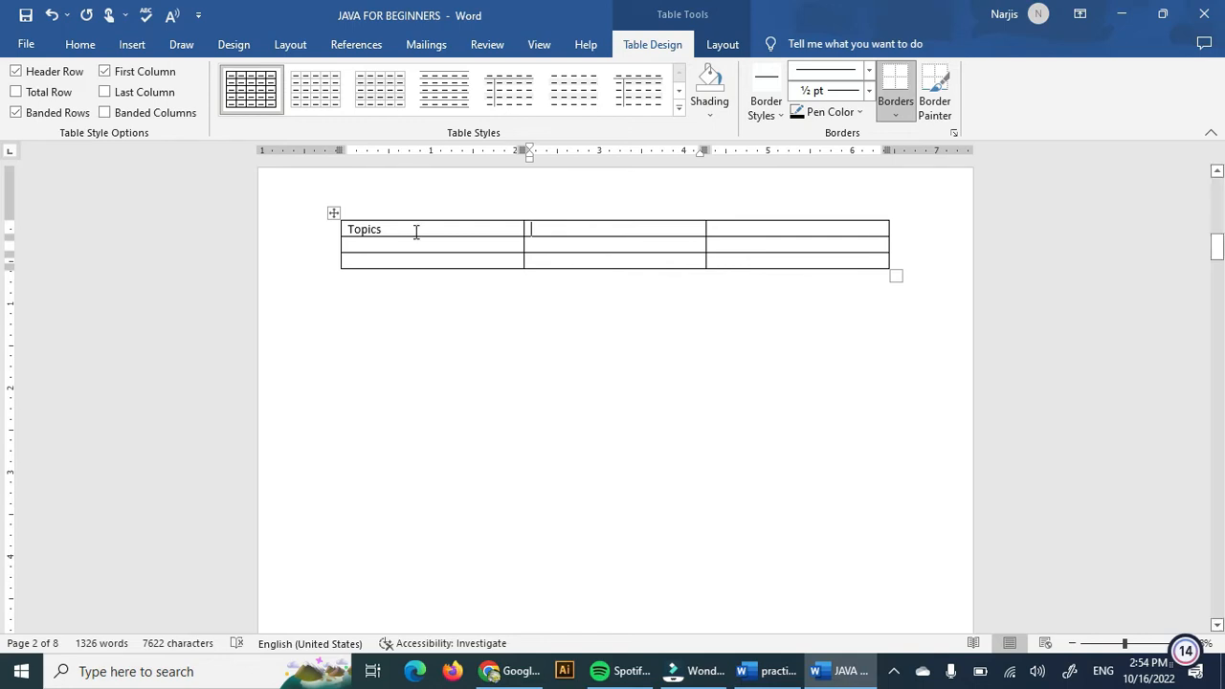
type("Date")
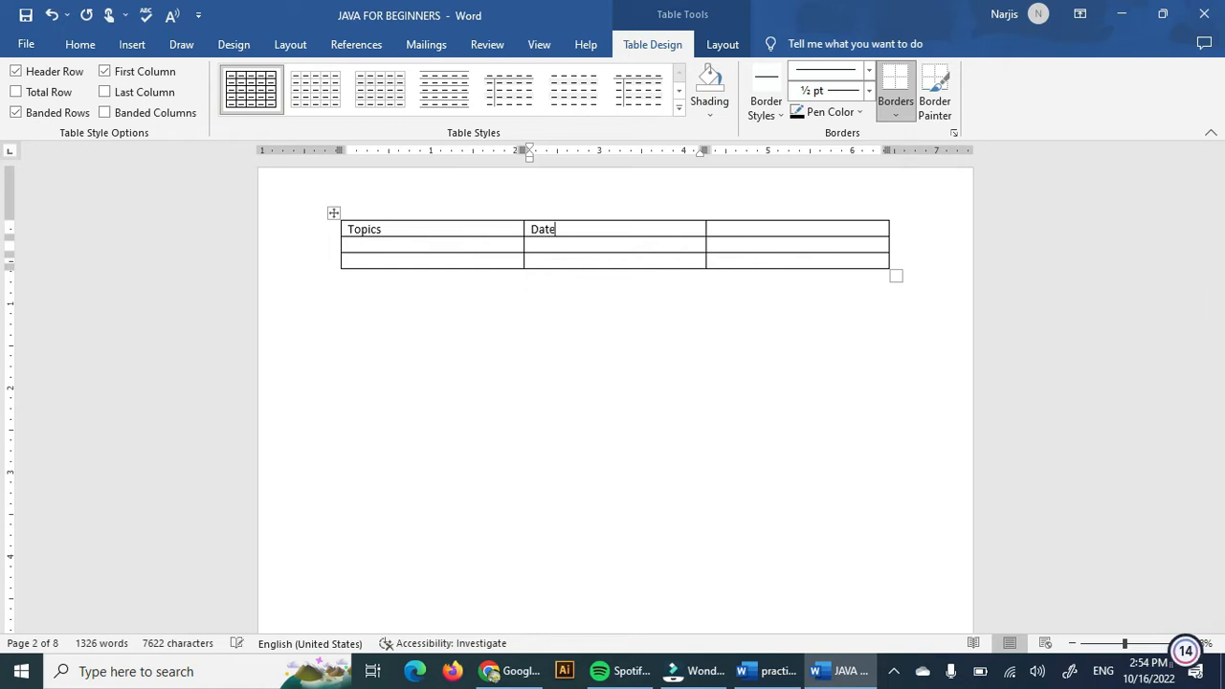
left_click(357, 244)
type("I")
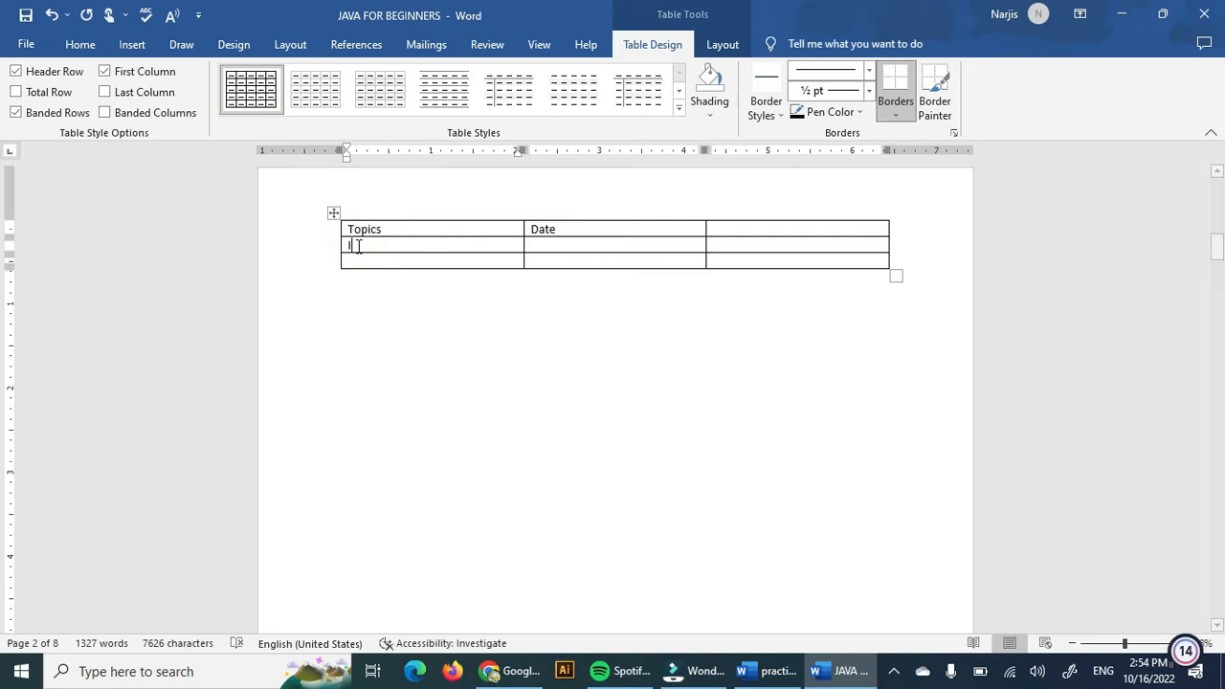
type("nsert")
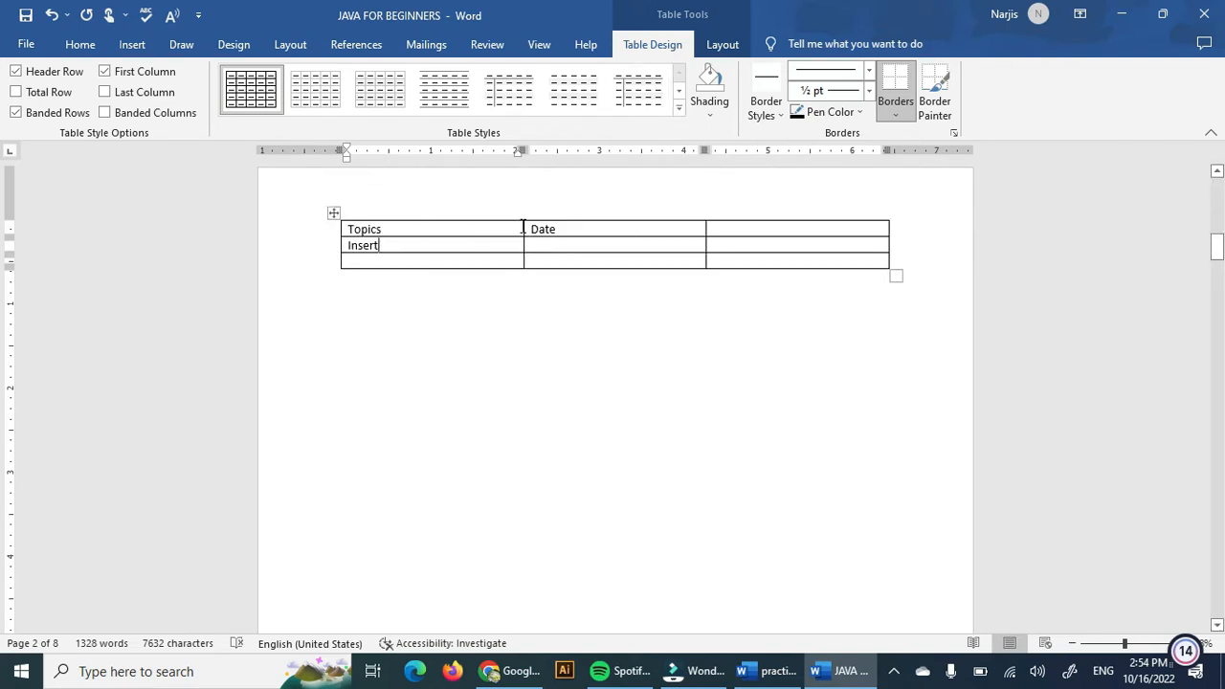
left_click(658, 108)
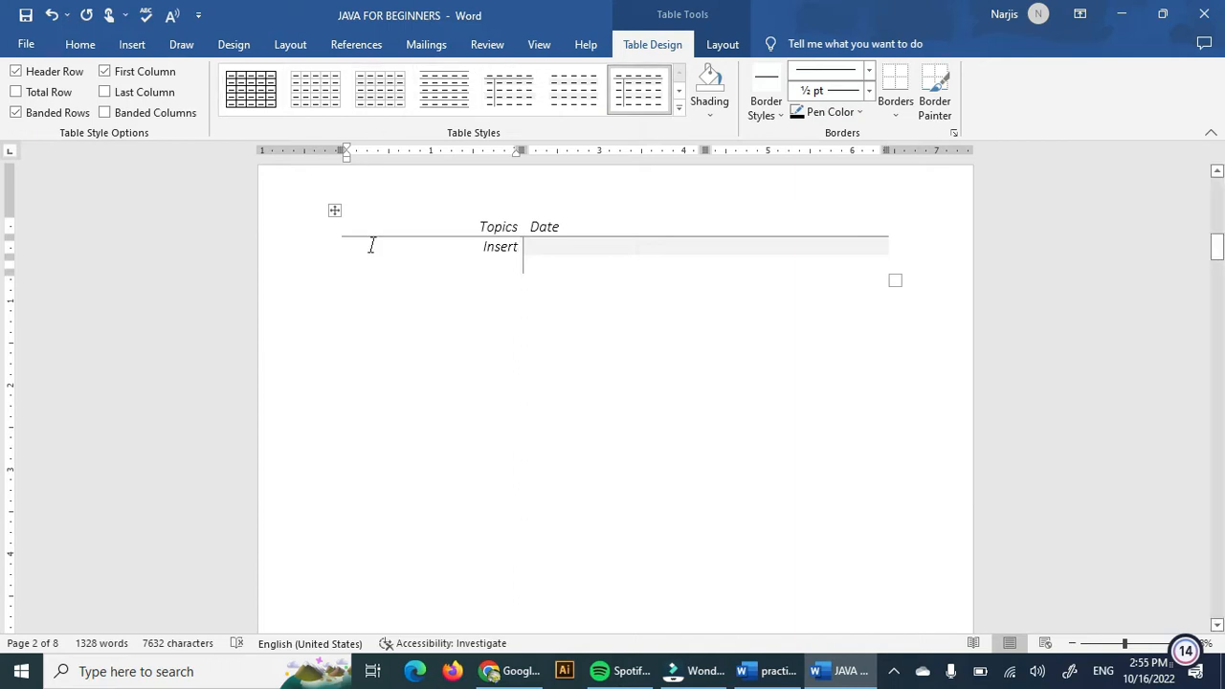
key("ctrl+z")
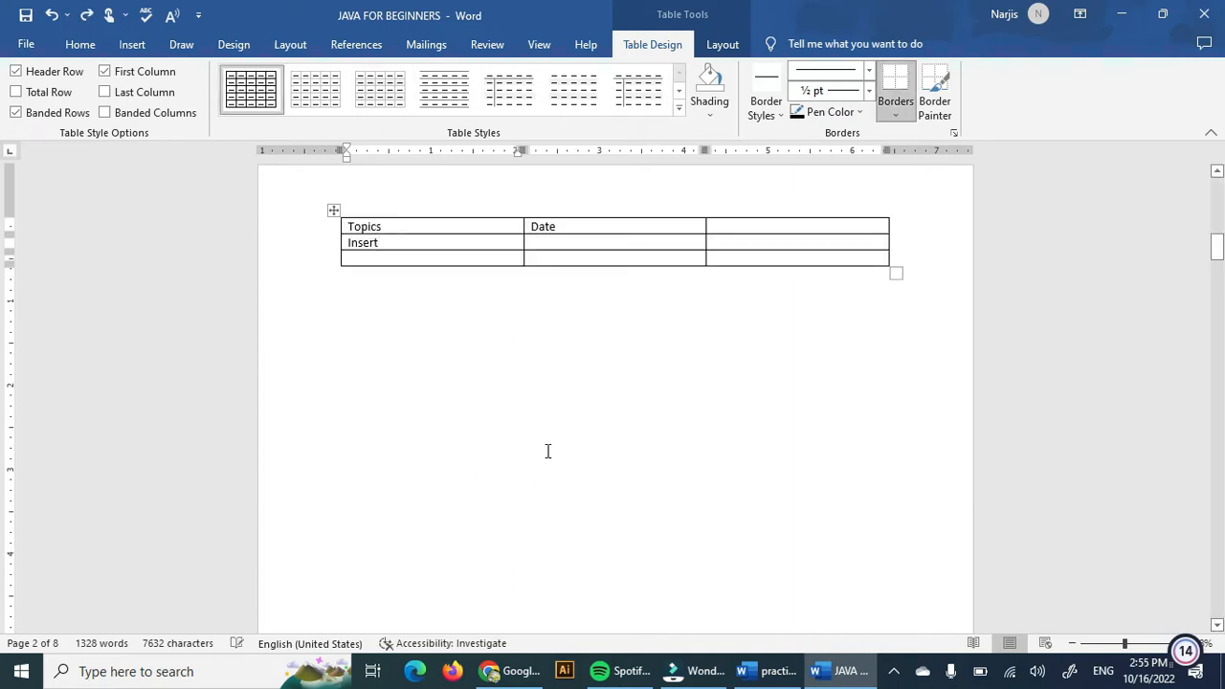
left_click(547, 450)
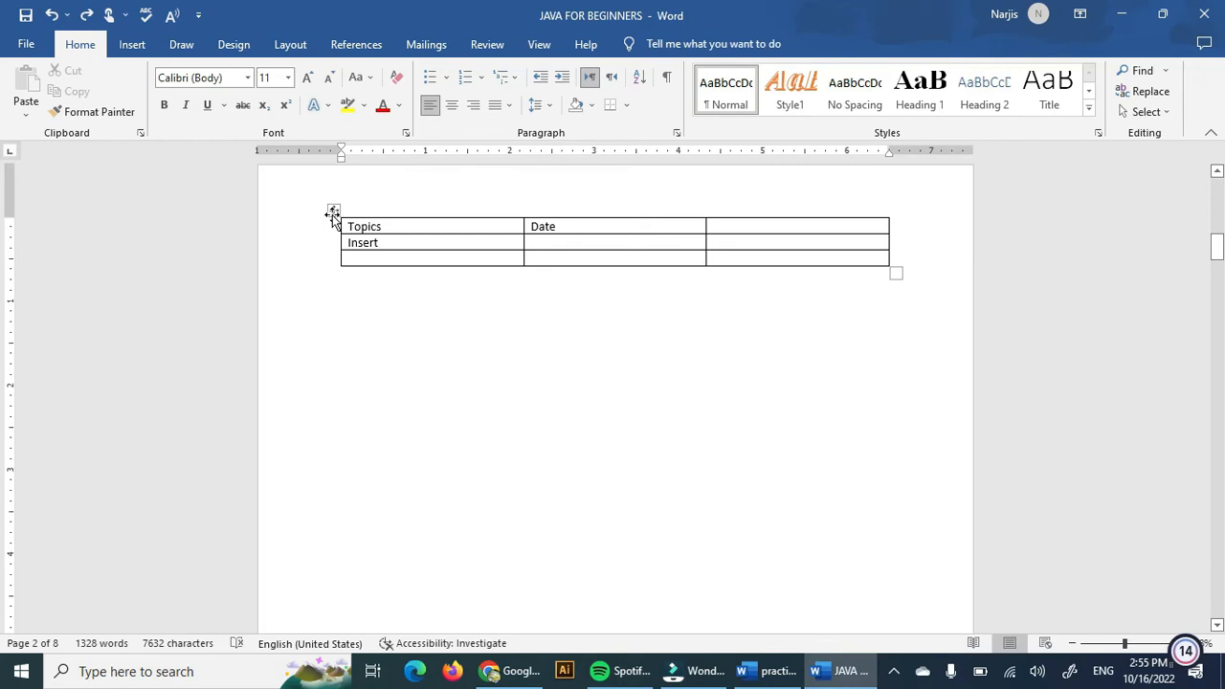
Apply the Grid Table 5 Dark - Accent 4 style to the whole table.
left_click(333, 211)
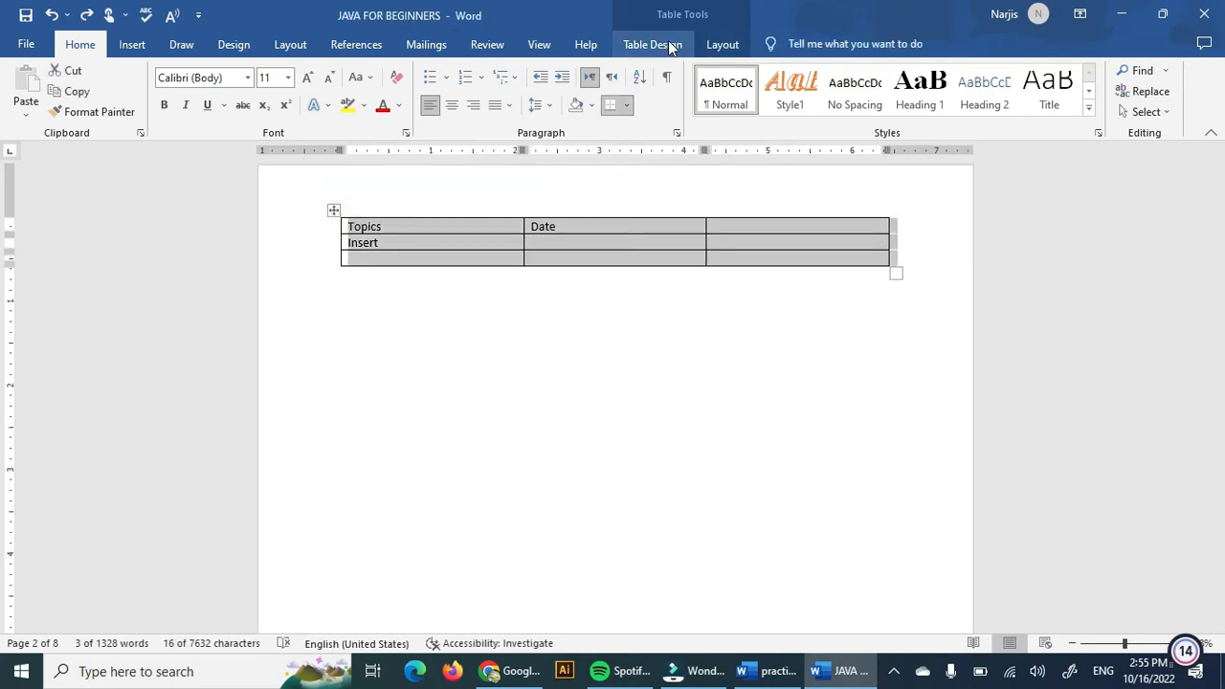
left_click(485, 326)
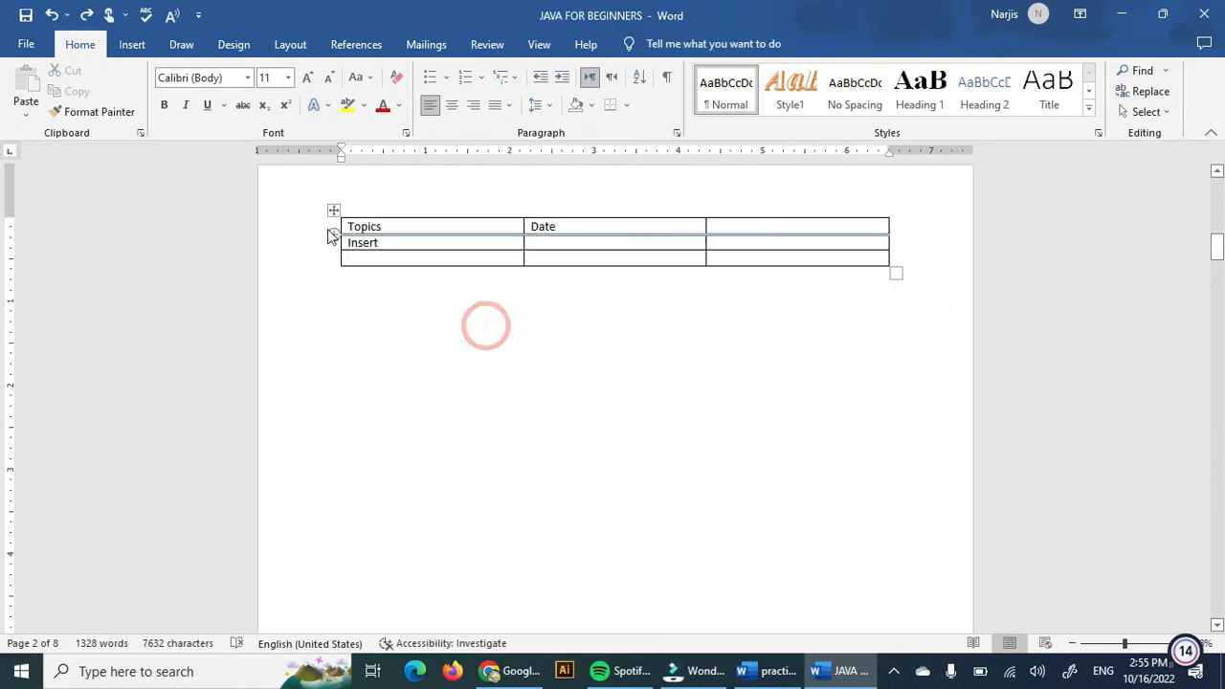
left_click(329, 206)
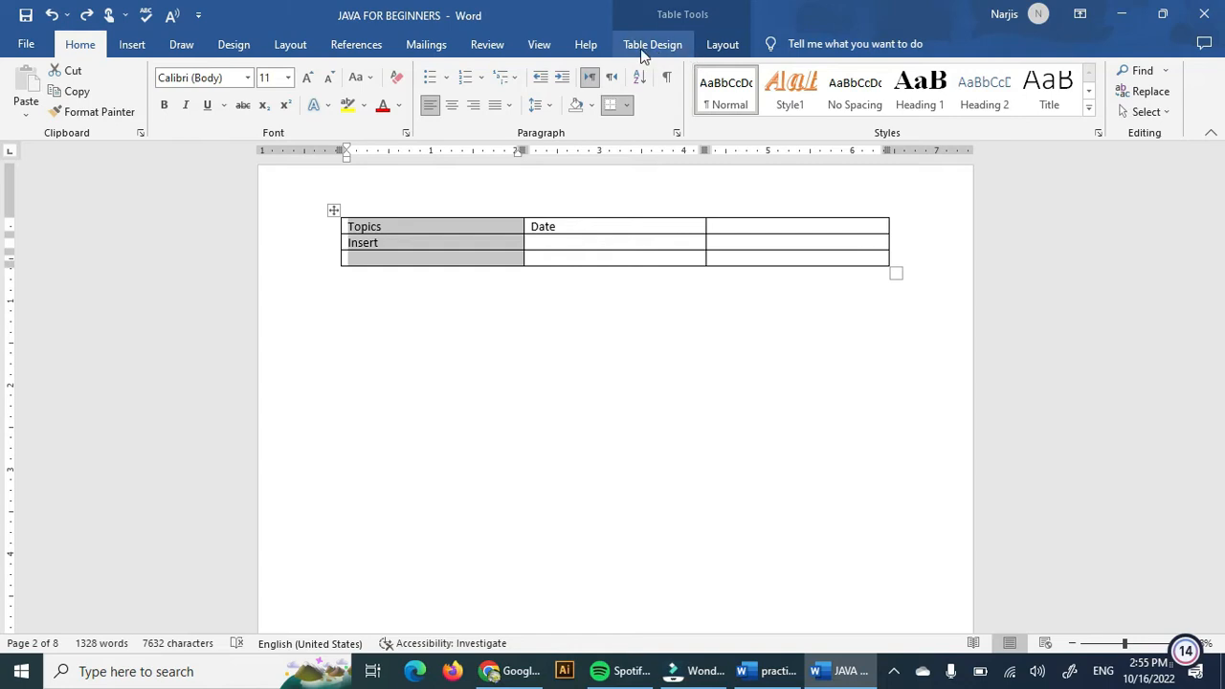
left_click(642, 48)
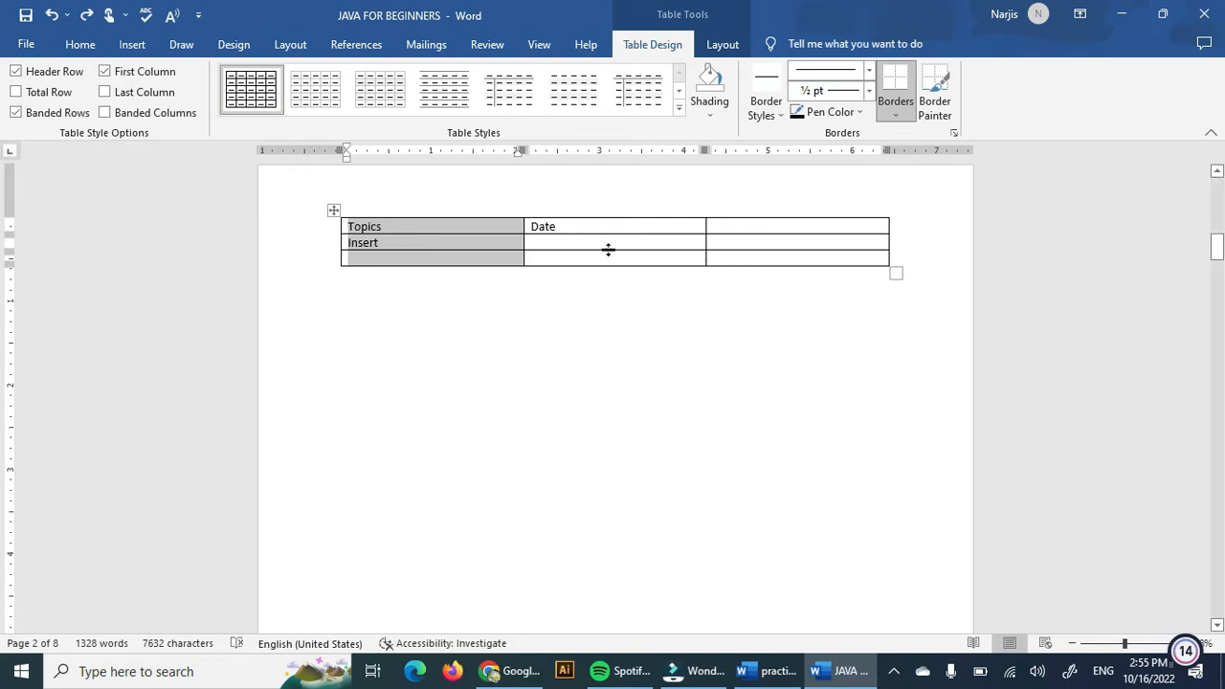
left_click(678, 108)
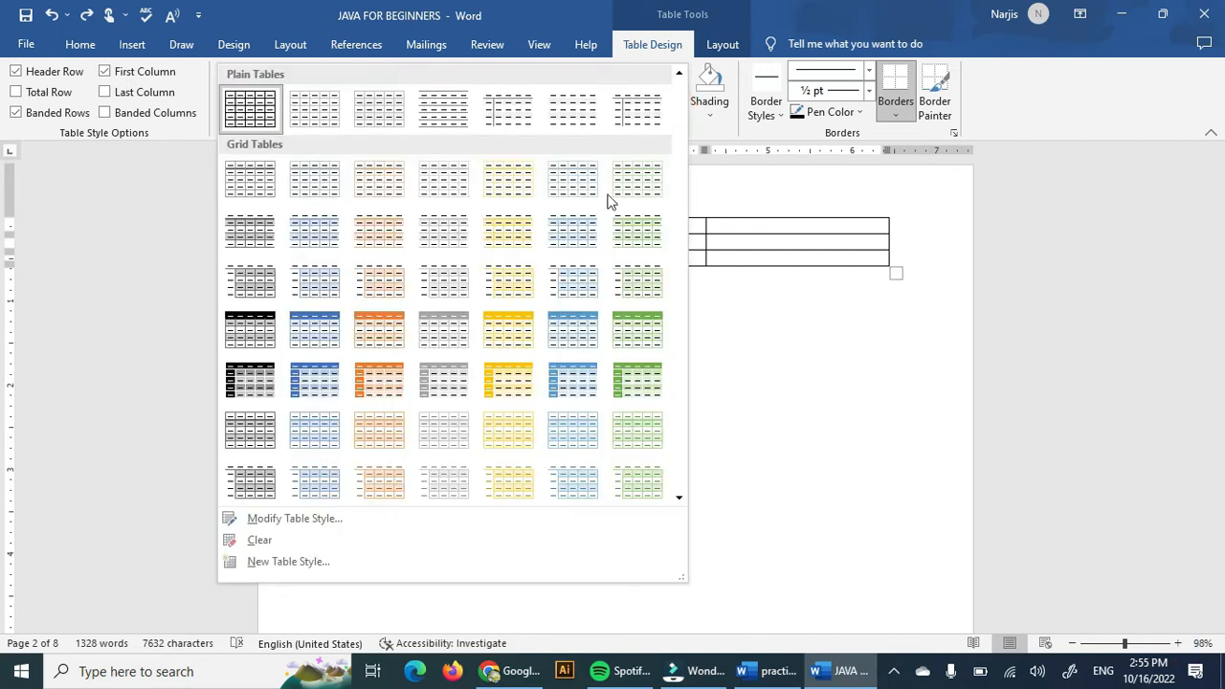
left_click(530, 385)
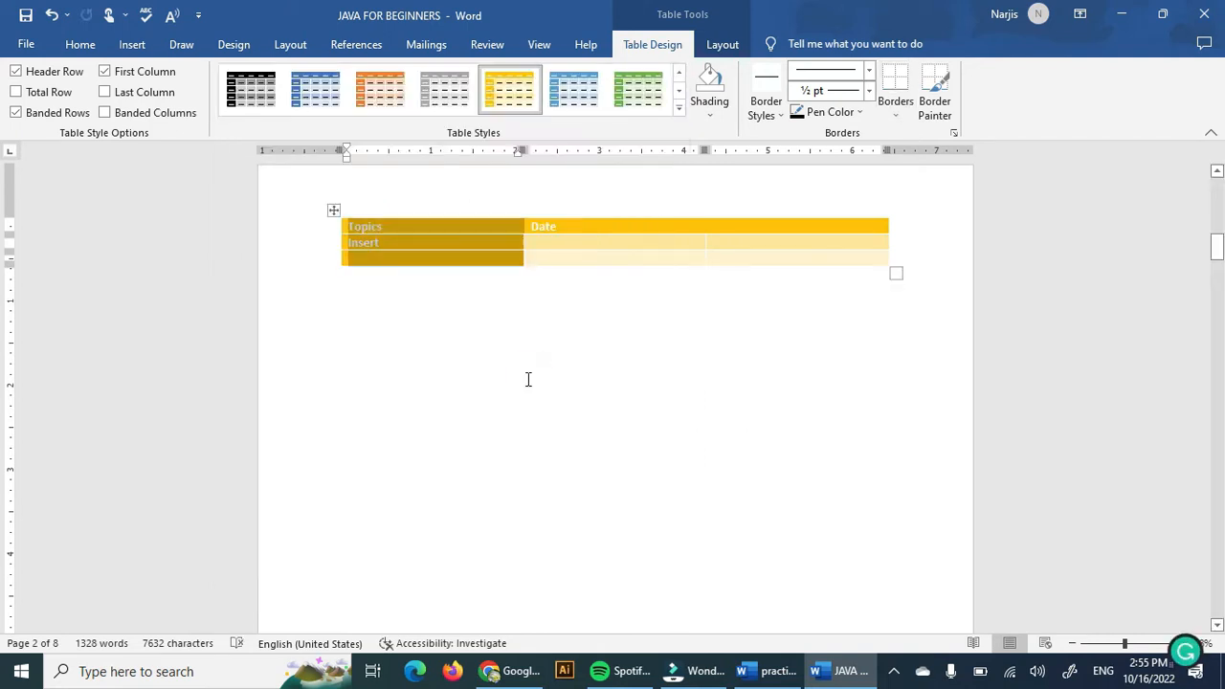
left_click(527, 379)
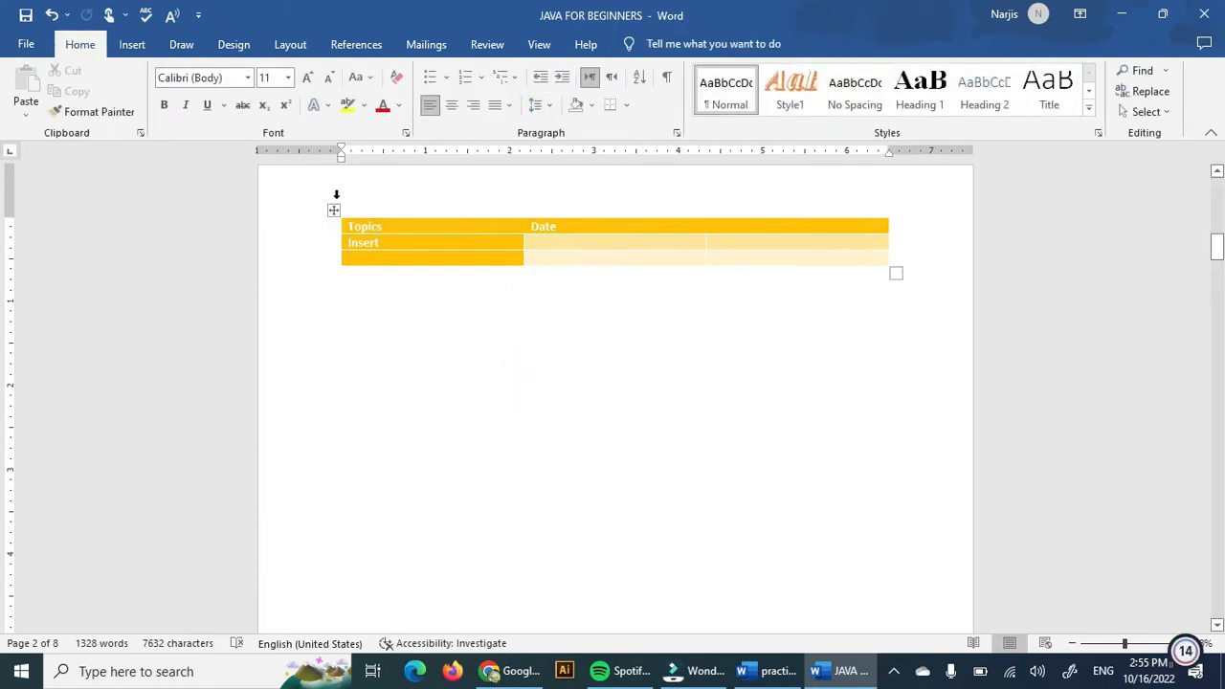
Add three more rows to the bottom of the table.
left_click(333, 209)
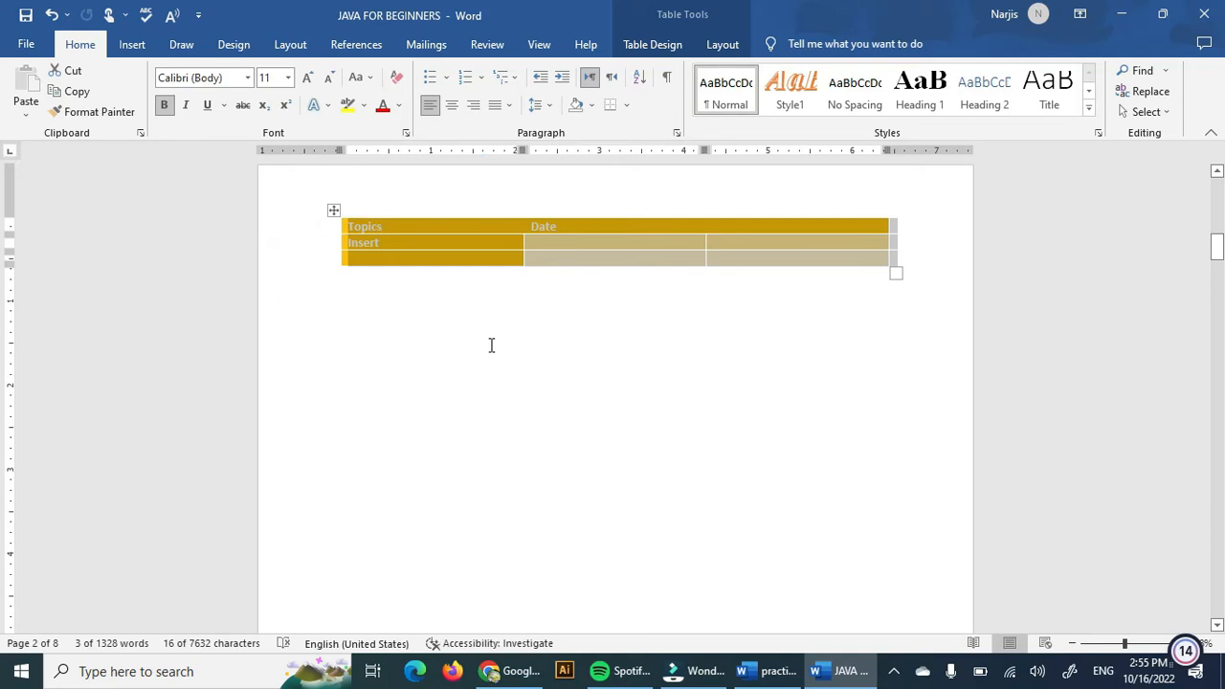
left_click(333, 209)
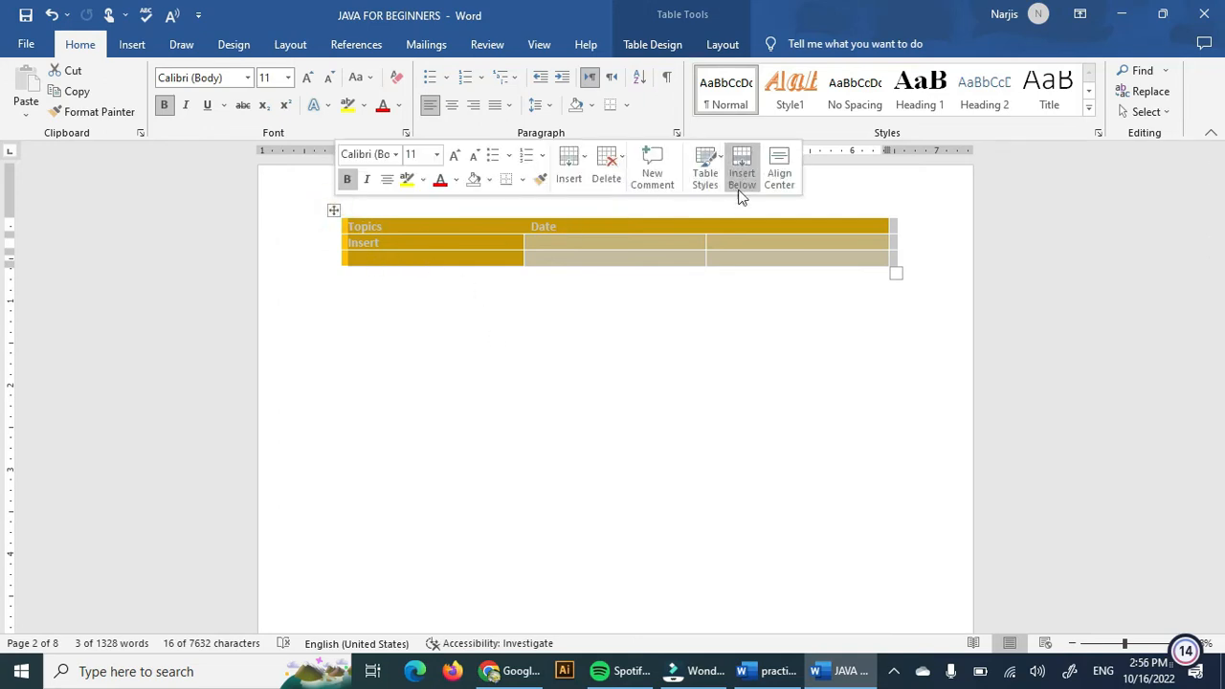
left_click(766, 295)
mouse_move(334, 267)
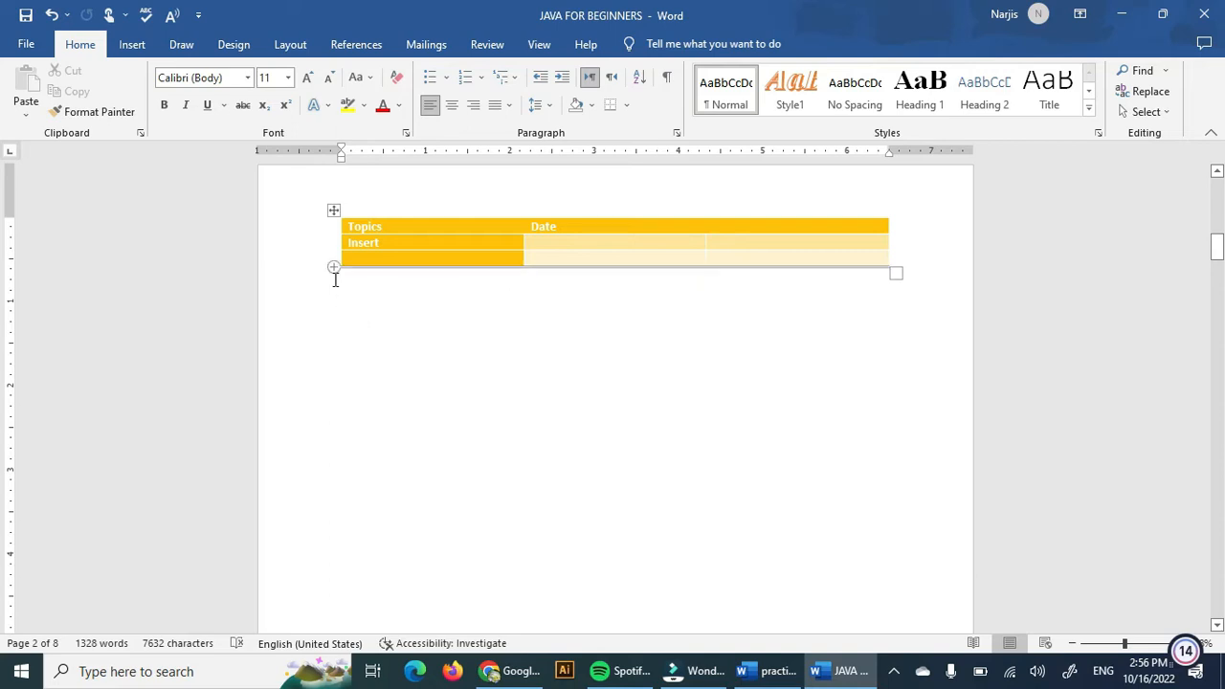
left_click(333, 268)
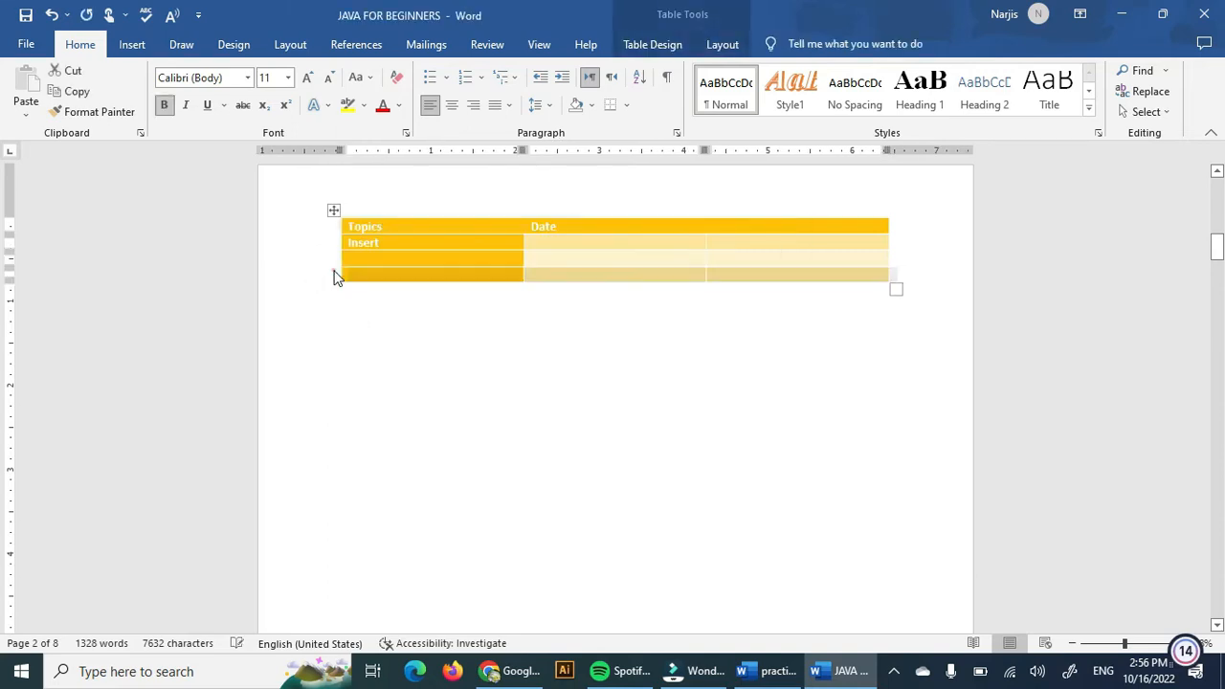
left_click(334, 273)
left_click(334, 274)
left_click(333, 271)
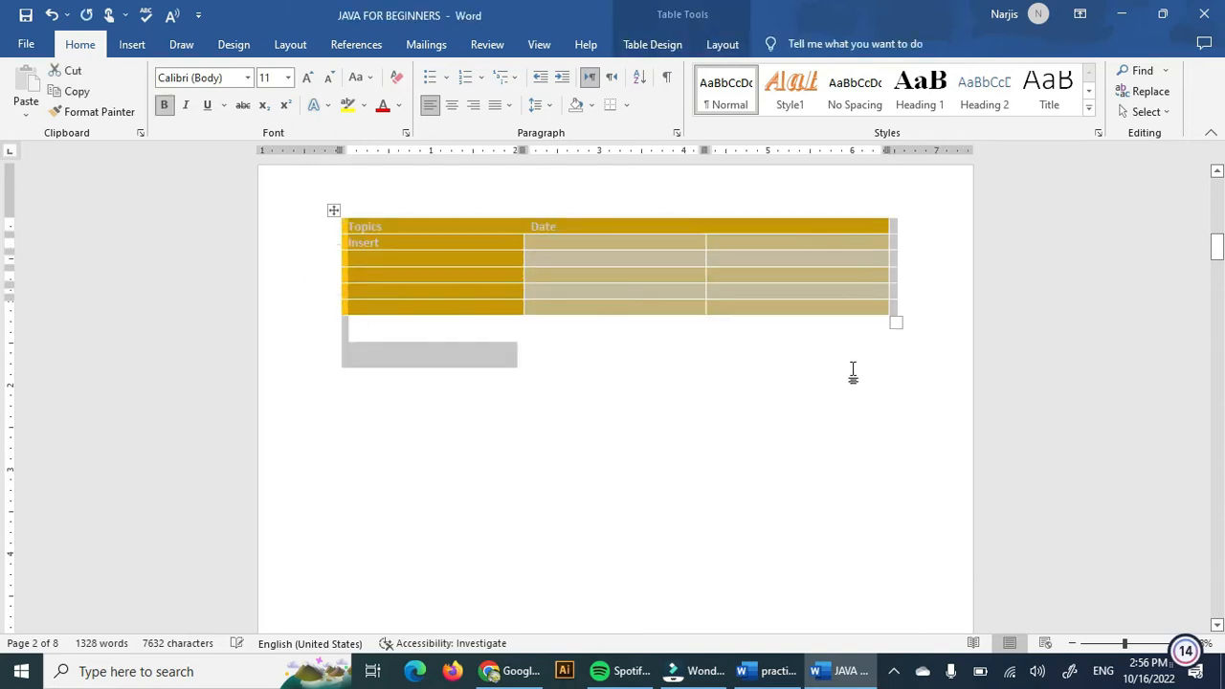
left_click(709, 439)
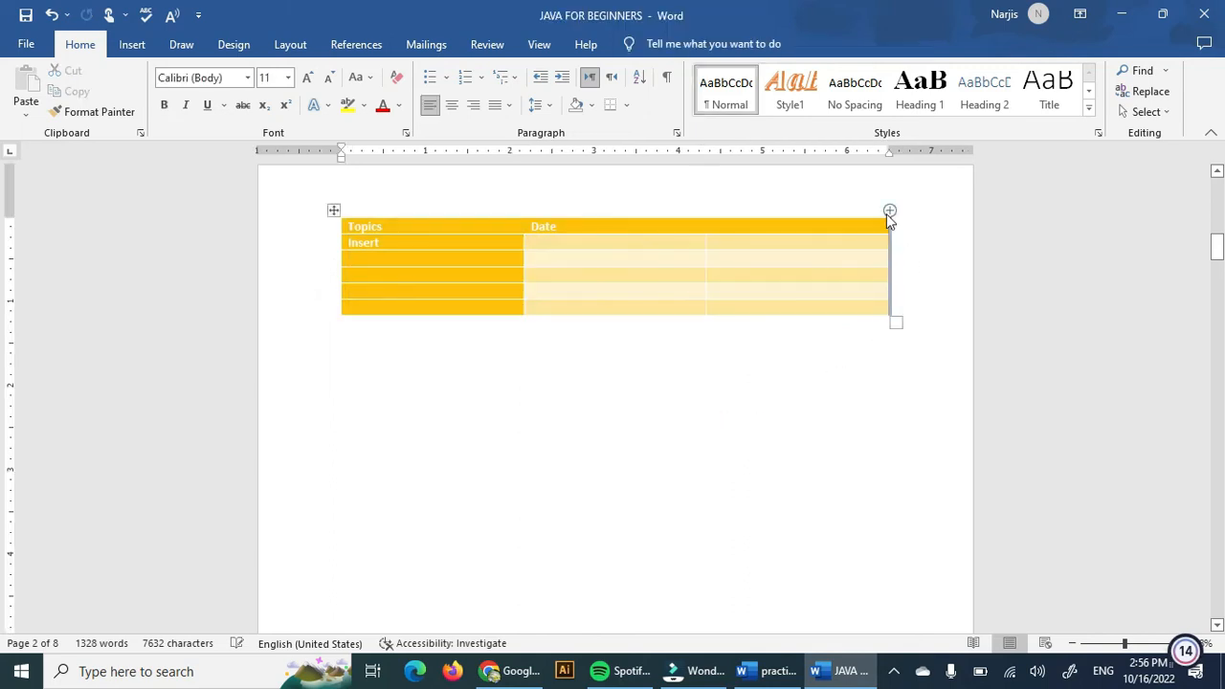
Add three more columns at the table's right edge.
left_click(890, 208)
left_click(890, 209)
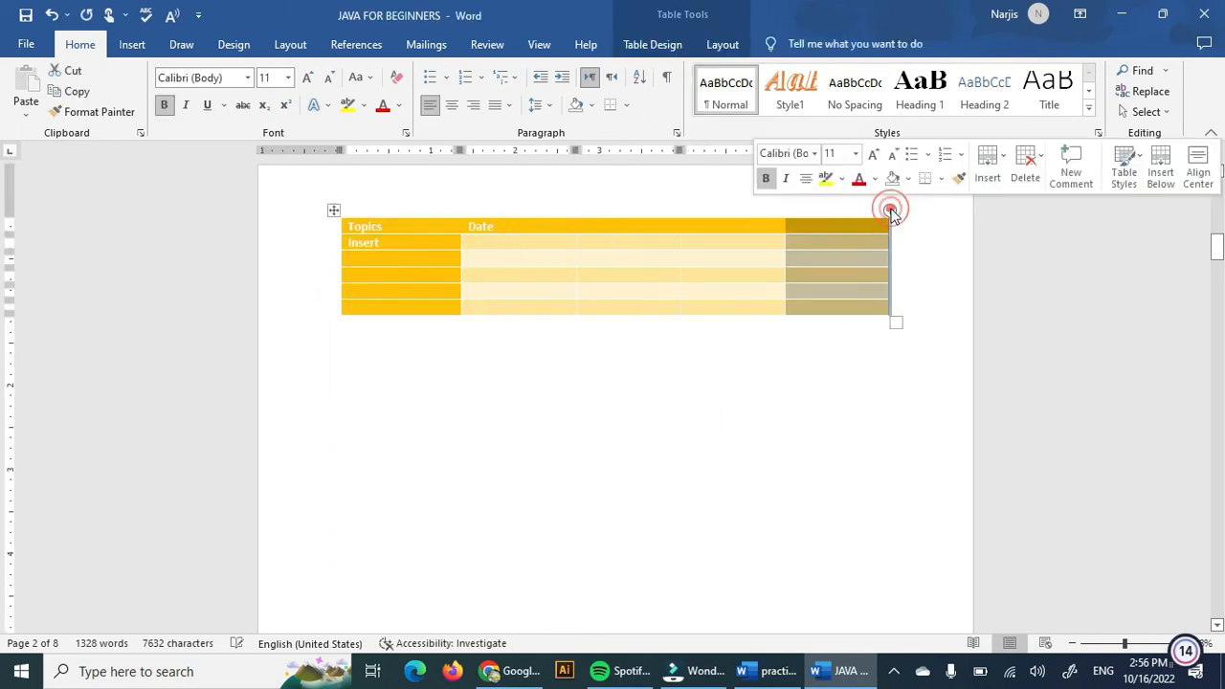
left_click(890, 209)
left_click(462, 271)
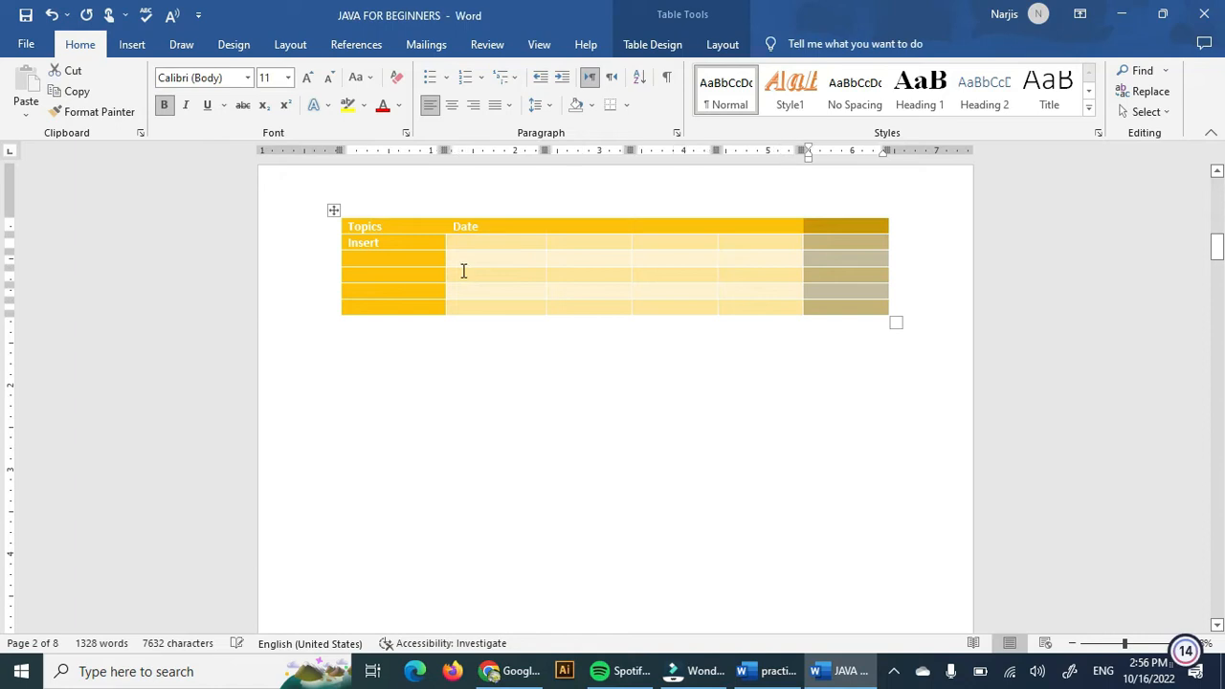
Rename the Topics header cell to Days.
double_click(384, 226)
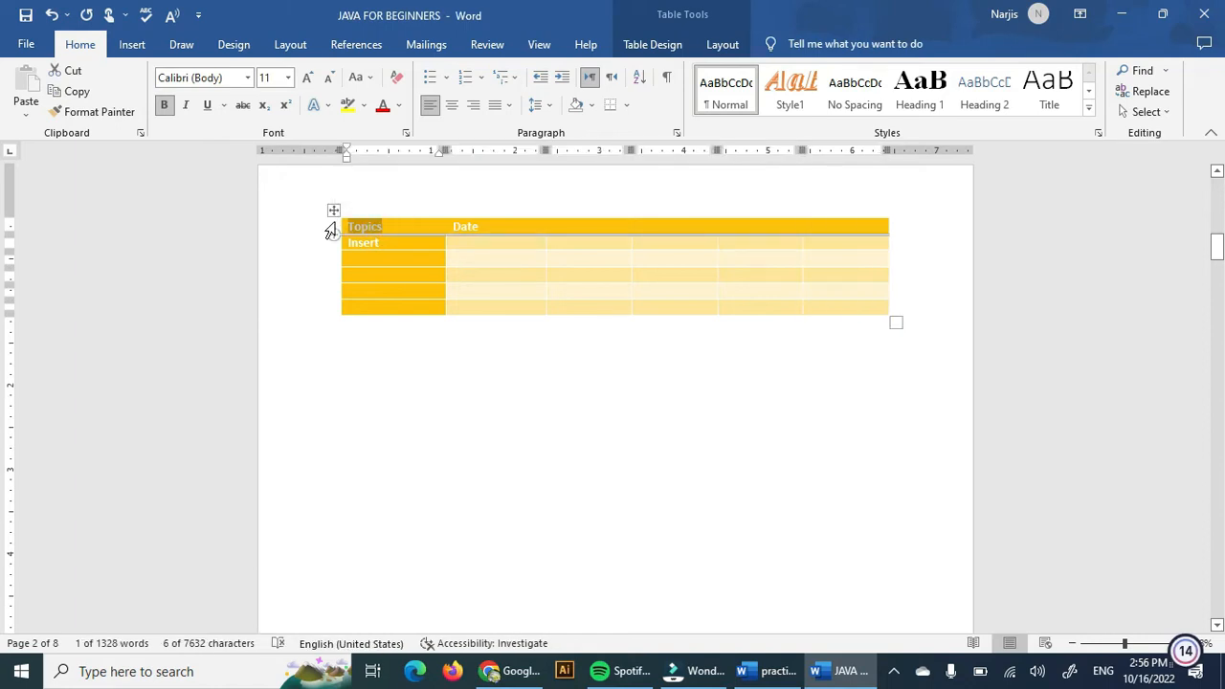
type("Day")
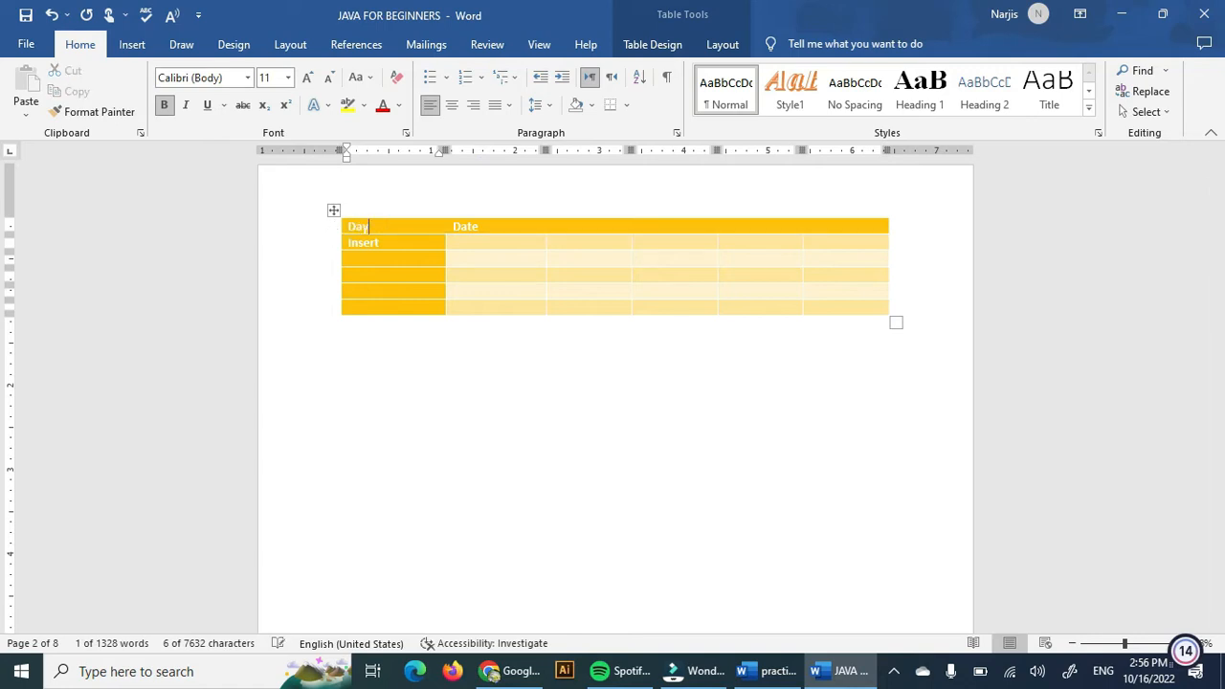
type("s")
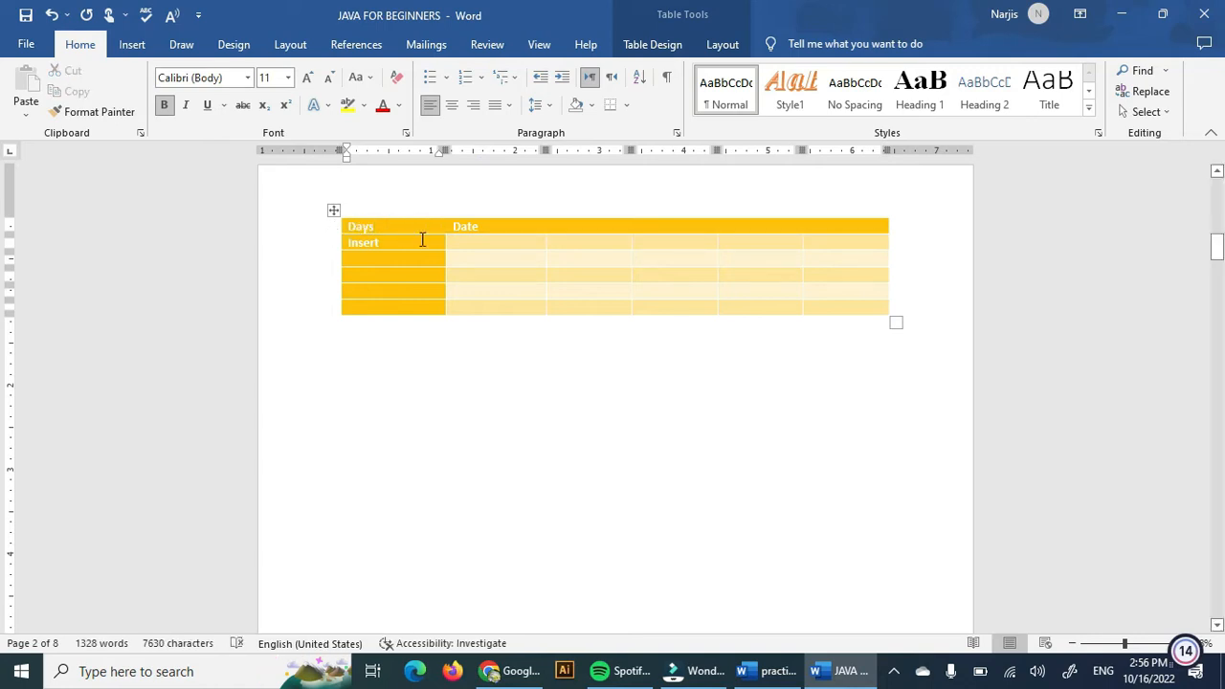
Replace the Date header text with I period.
left_click(399, 243)
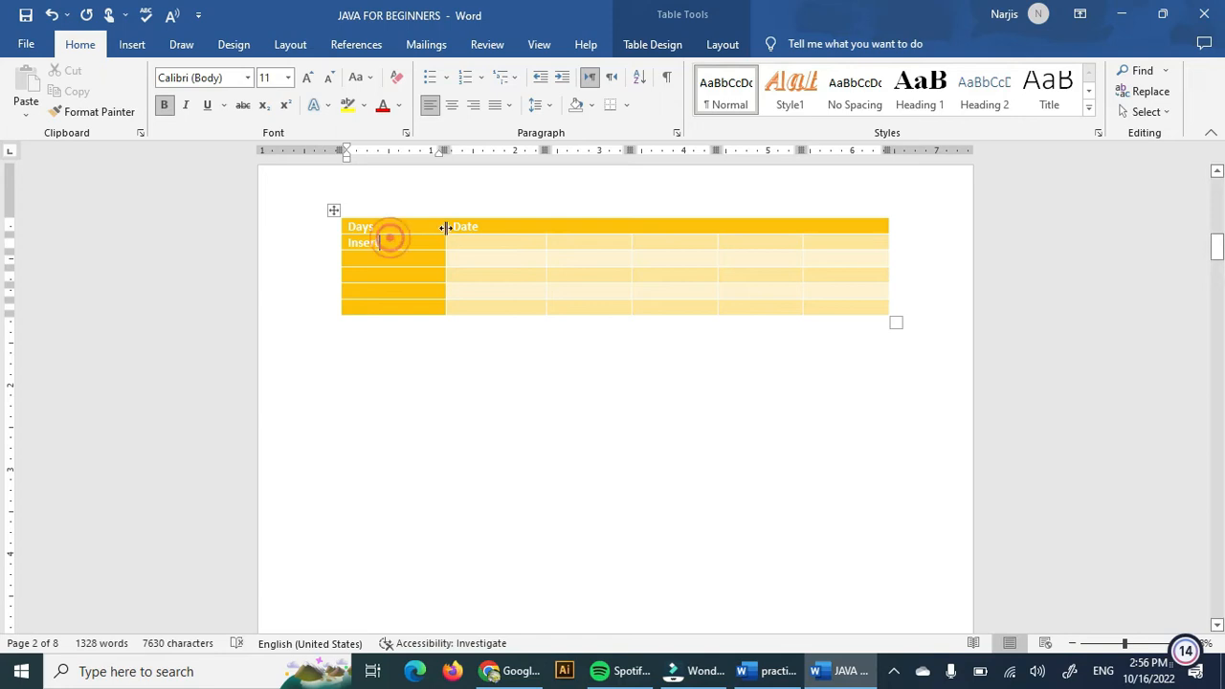
left_click_drag(452, 226, 490, 232)
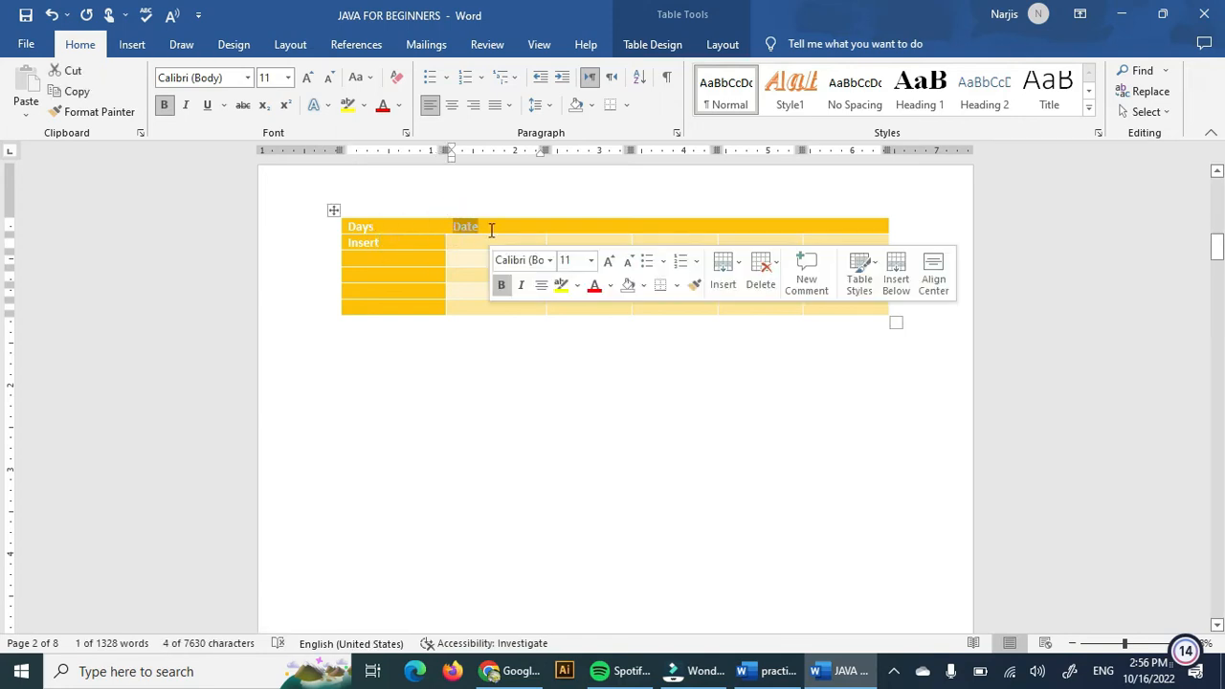
type("I period")
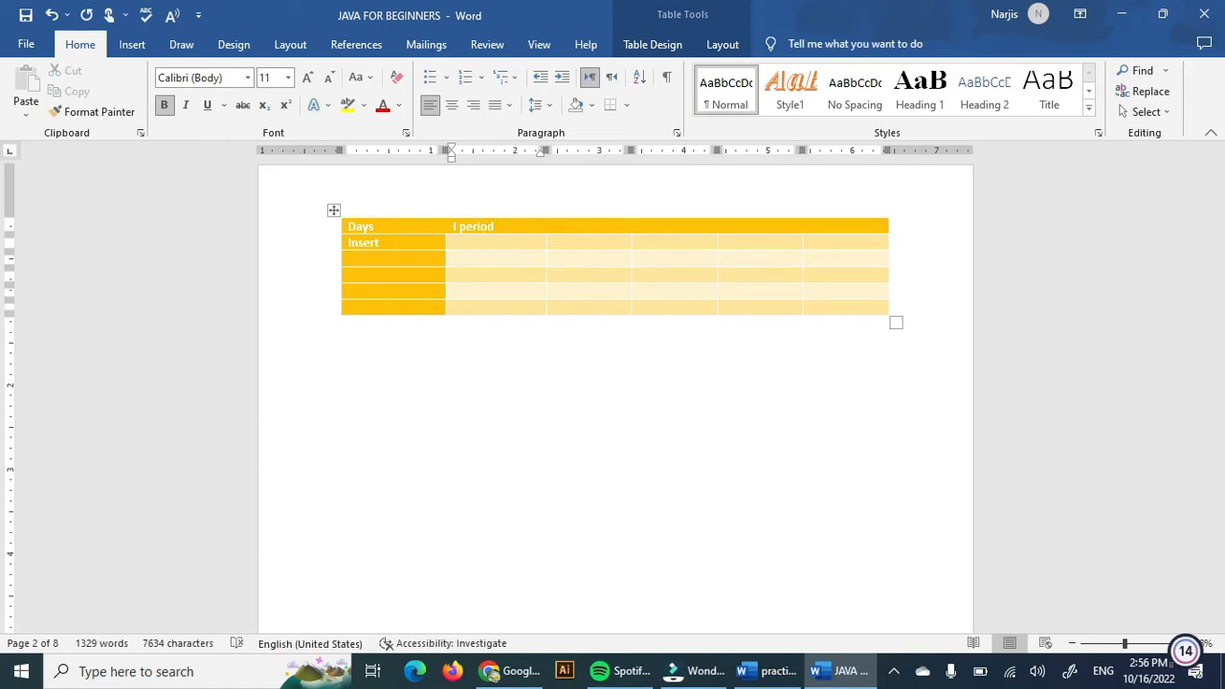
Insert a page break in the body text just before the sentence beginning 'For example, you can add a matching cover page'.
left_click(576, 369)
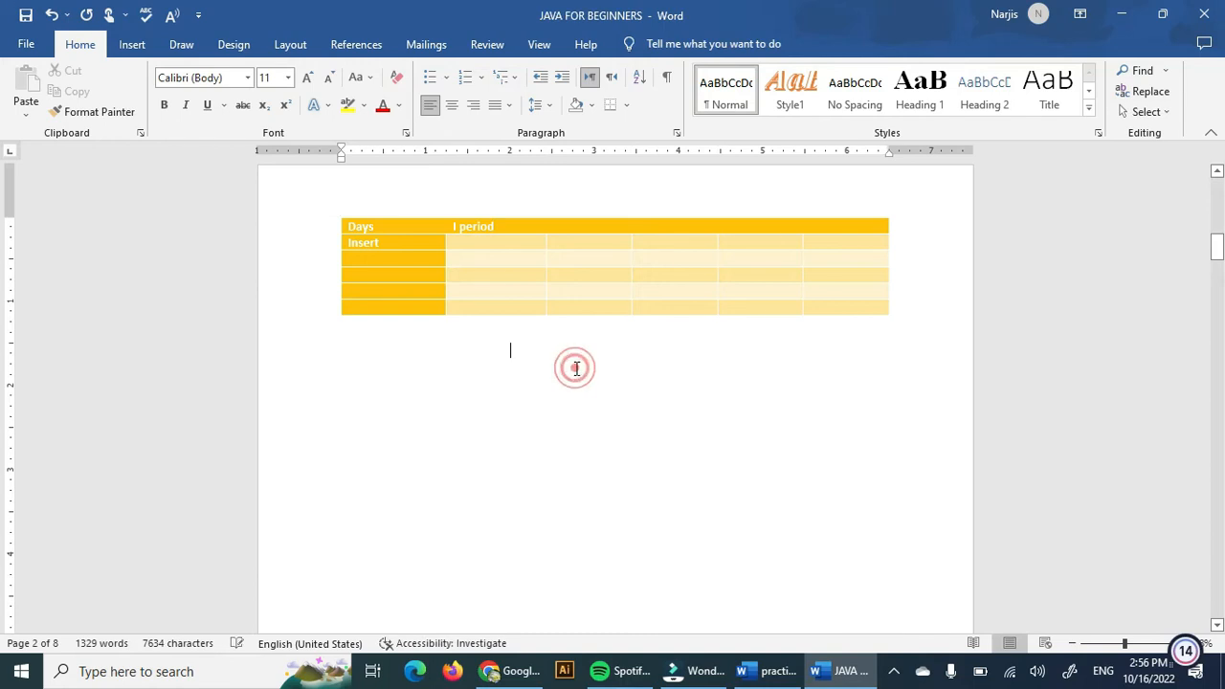
left_click(128, 45)
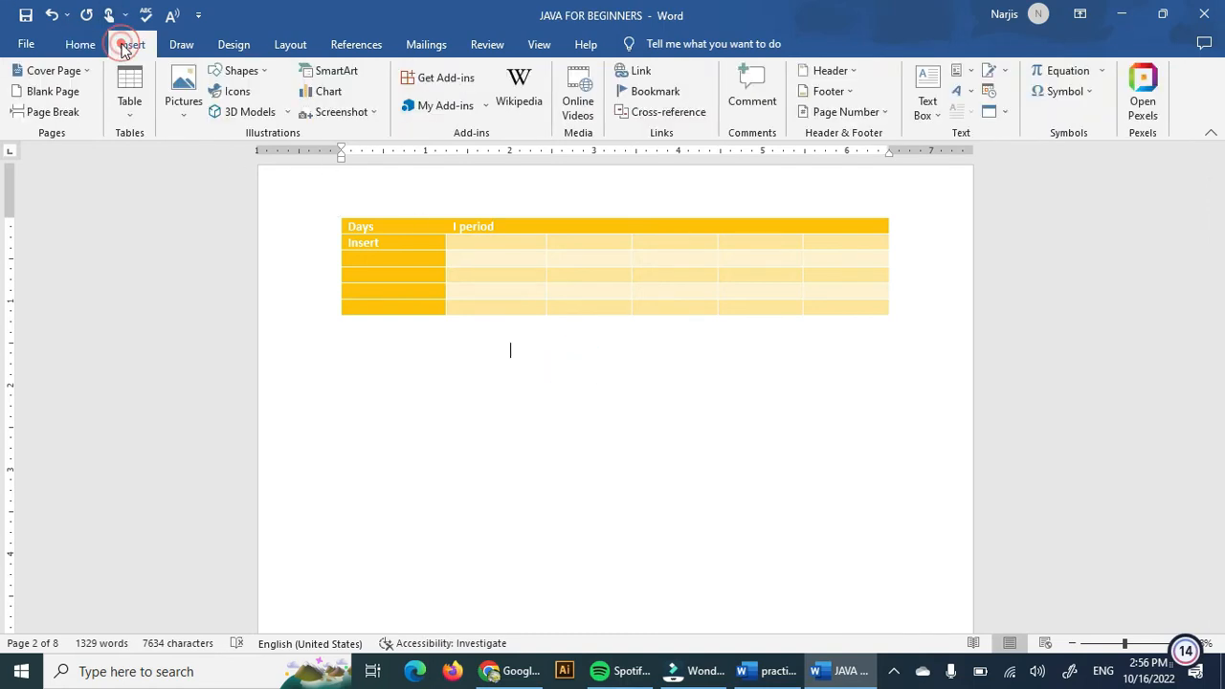
left_click(73, 112)
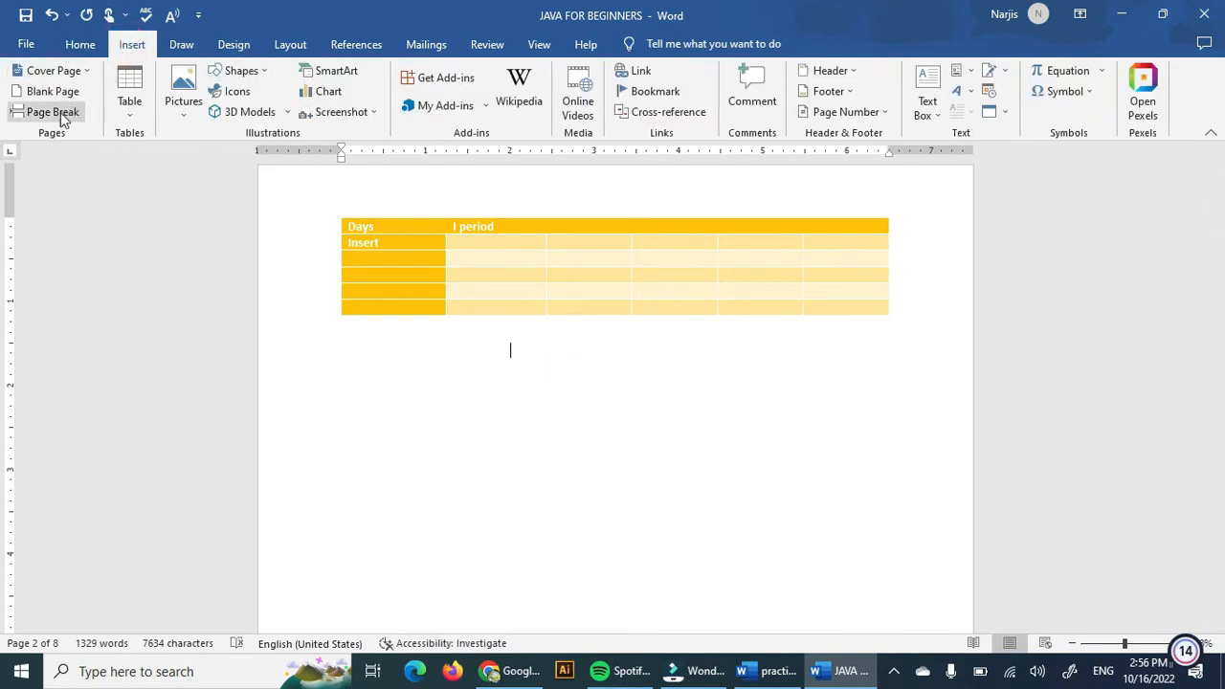
scroll(643, 541, "down", 10)
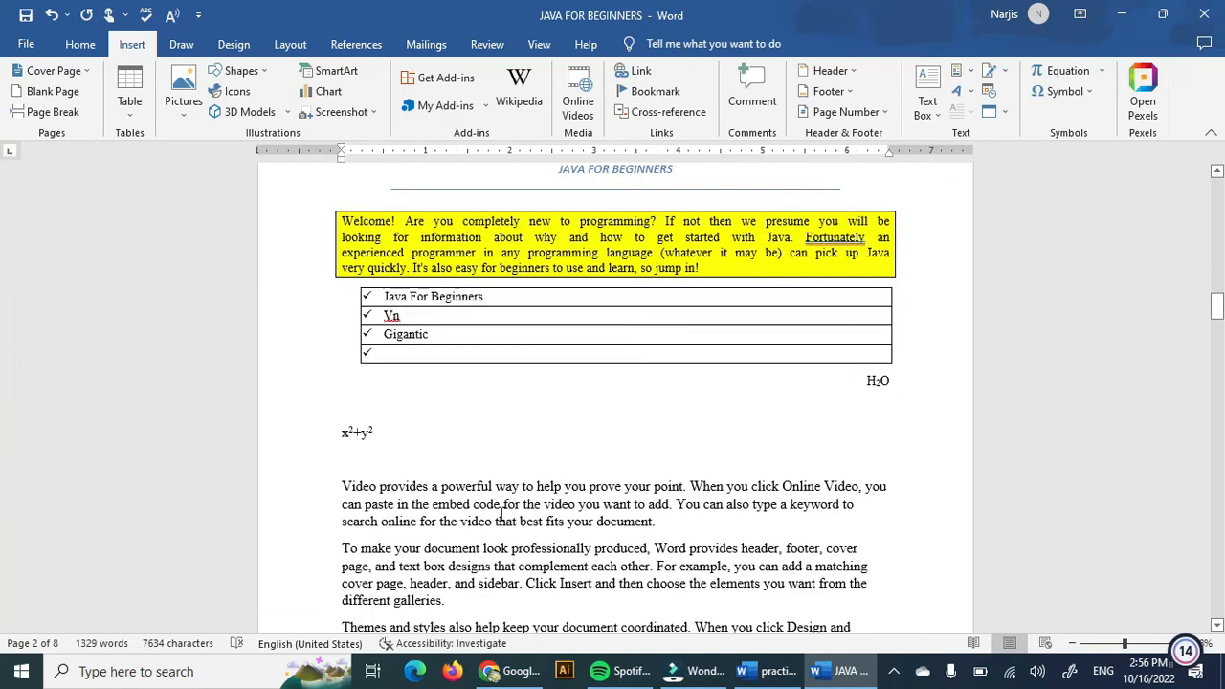
left_click(653, 565)
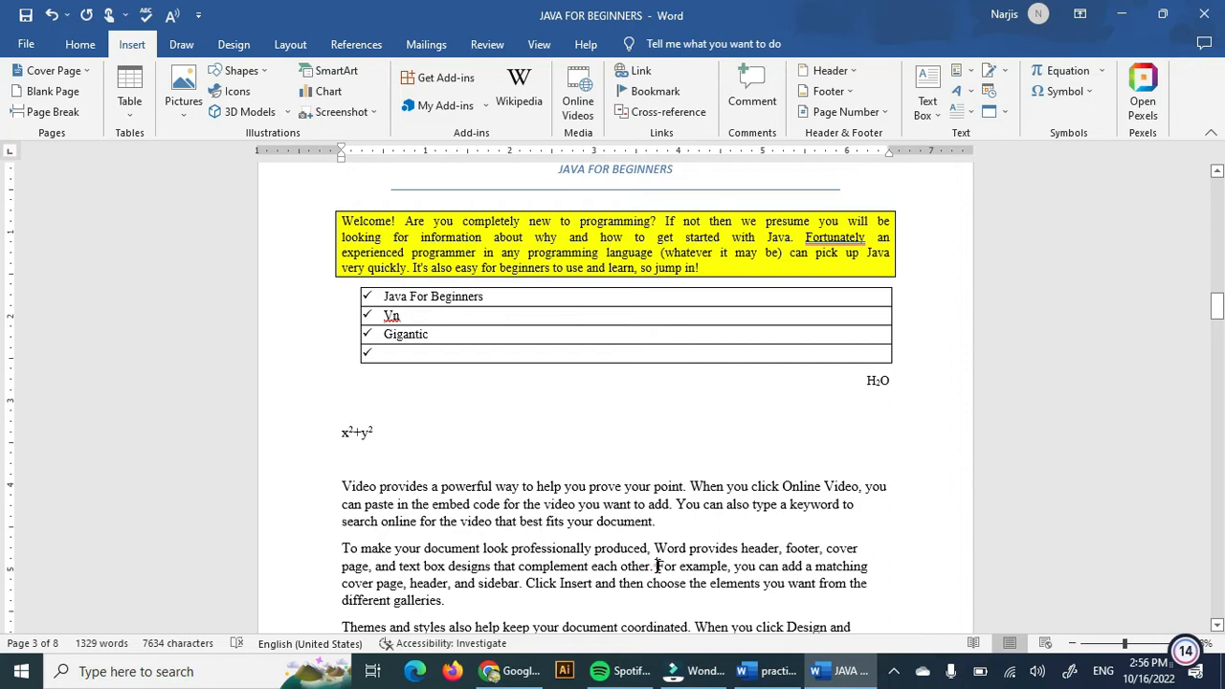
left_click(39, 112)
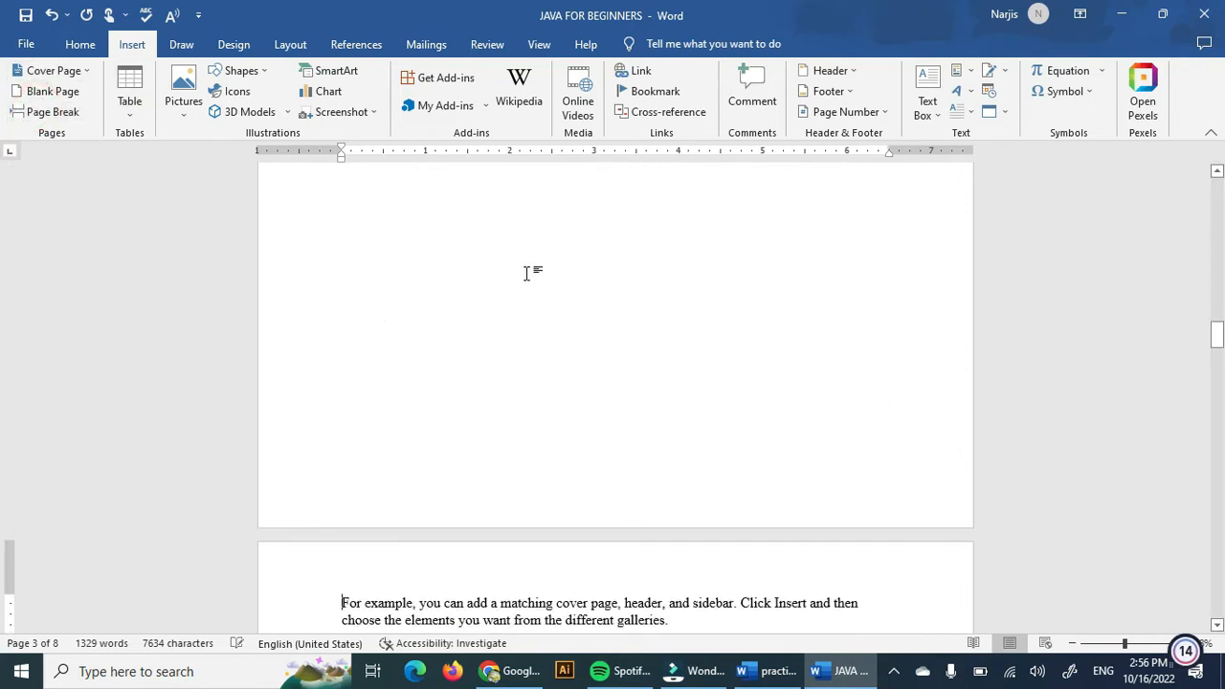
scroll(531, 282, "up", 3)
scroll(533, 288, "up", 1)
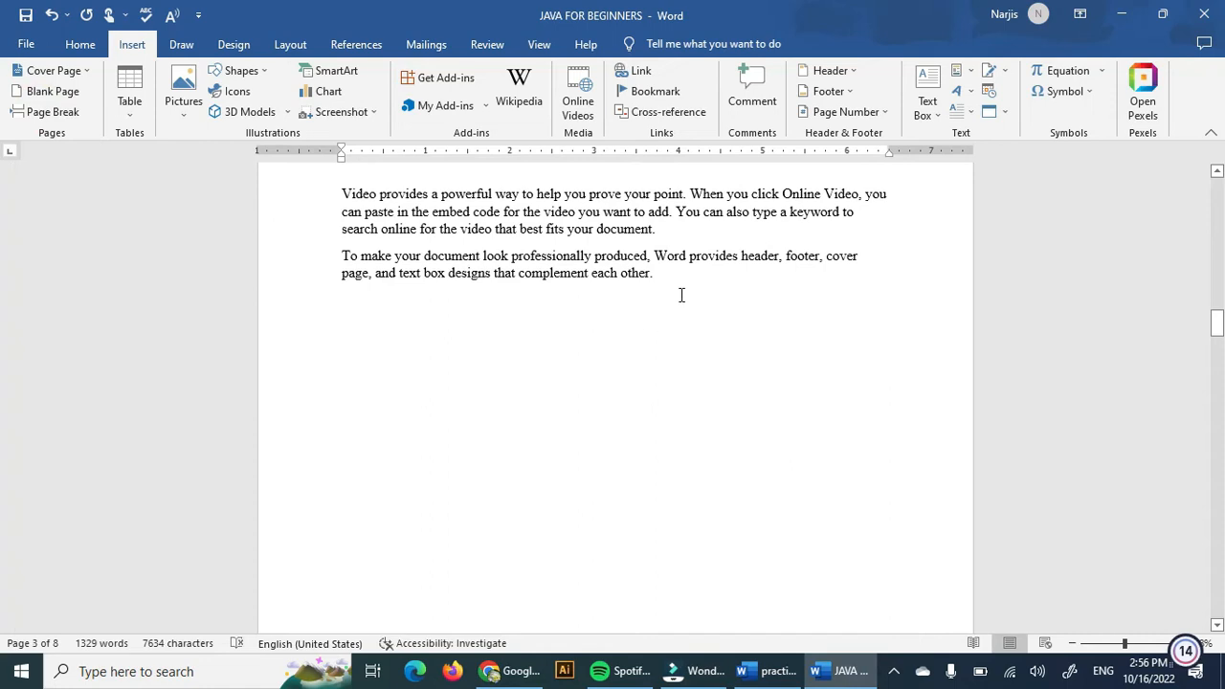
Search online pictures for flower and insert the red flower image into the document.
scroll(689, 382, "down", 5)
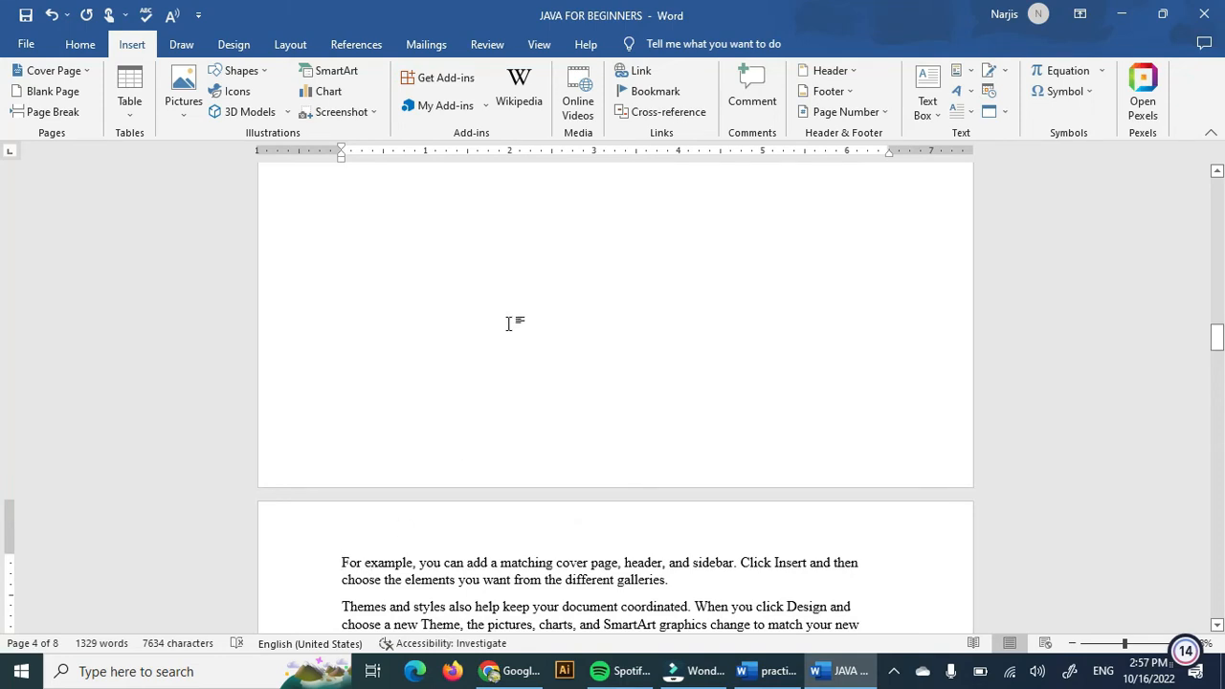
scroll(508, 324, "up", 5)
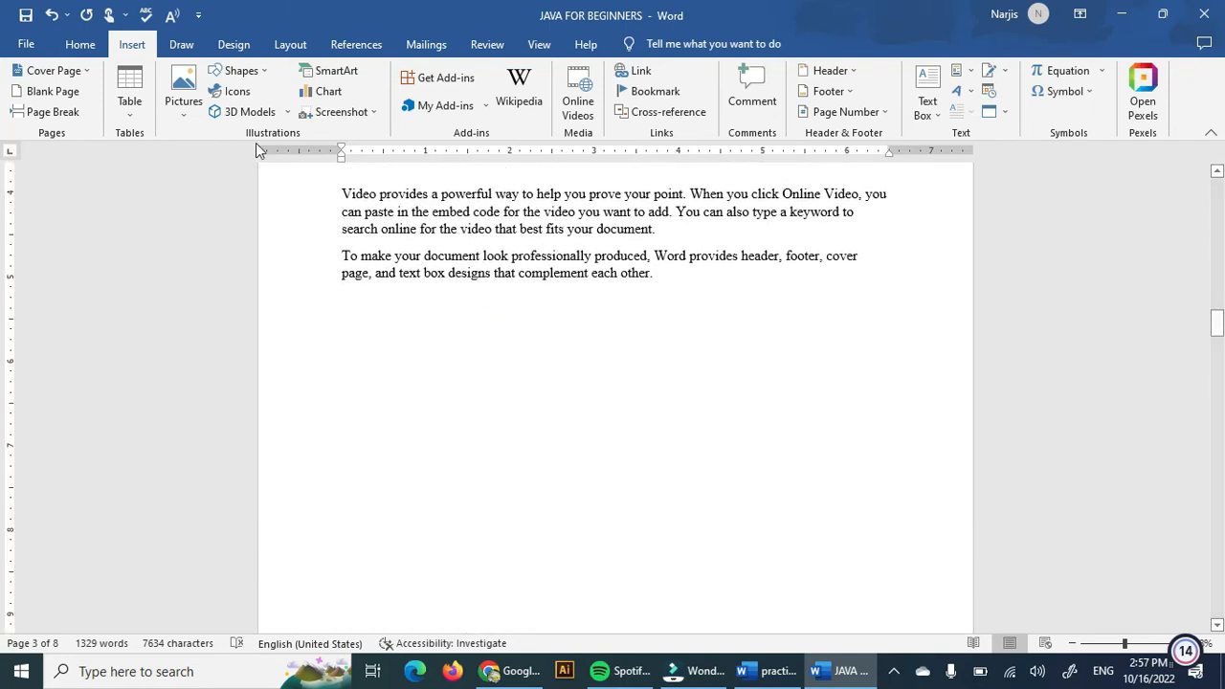
left_click(180, 117)
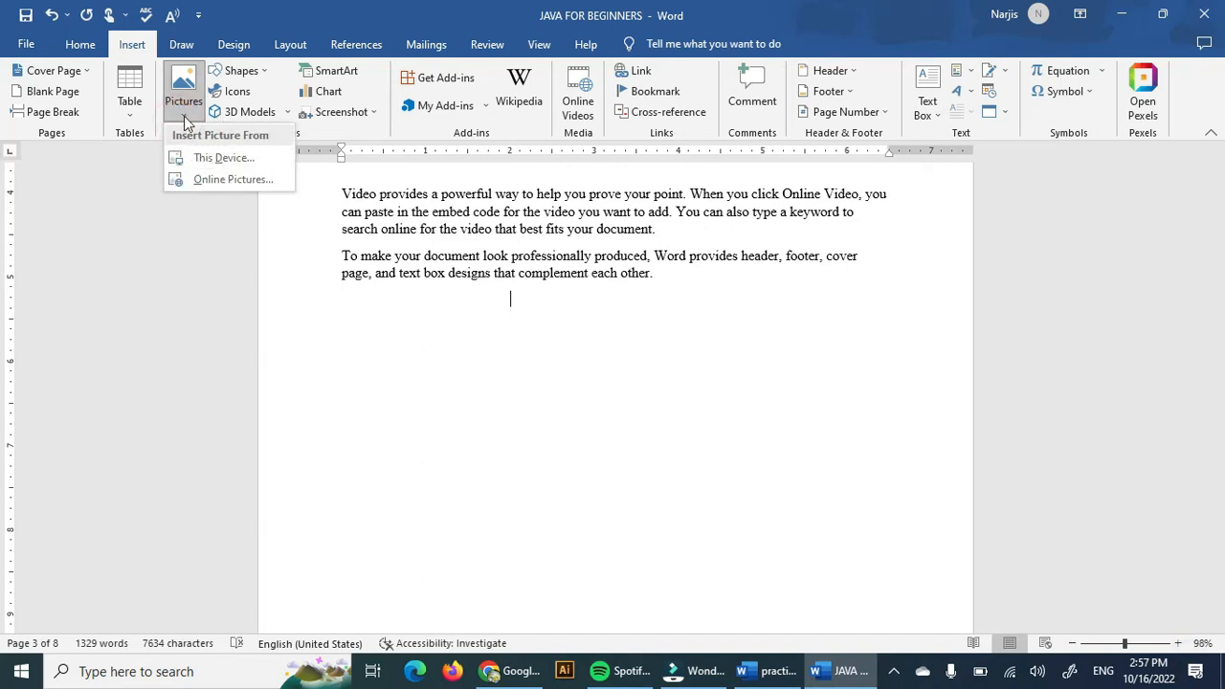
left_click(201, 183)
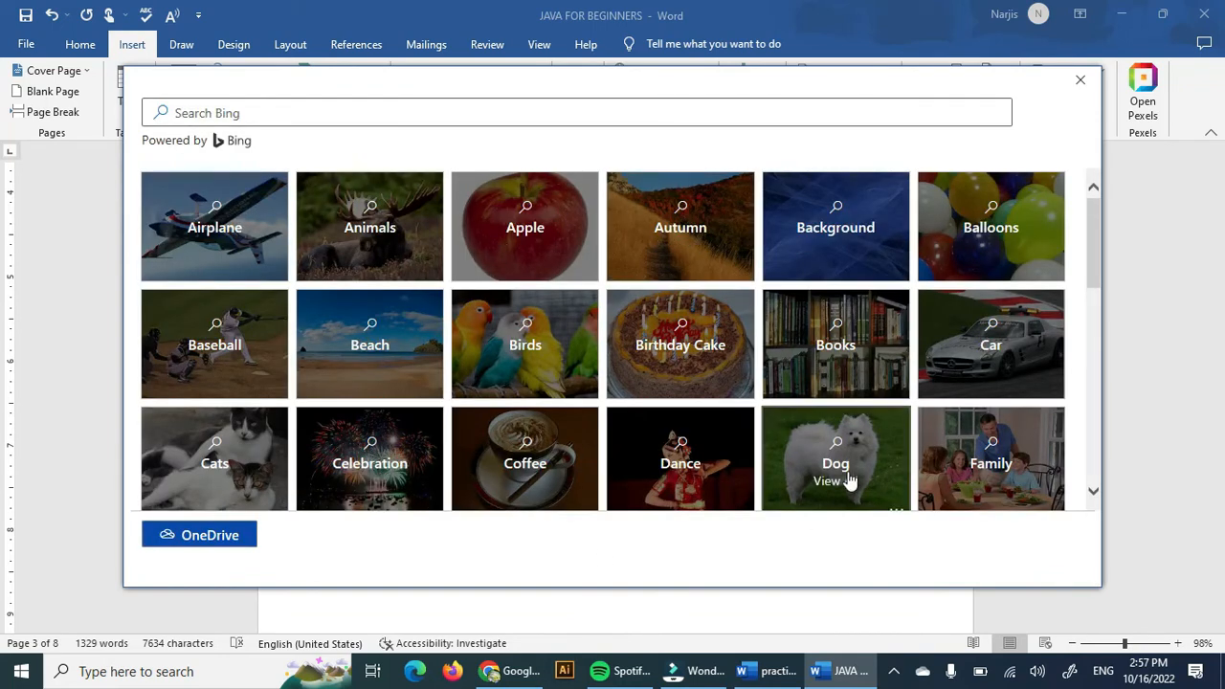
type("flower")
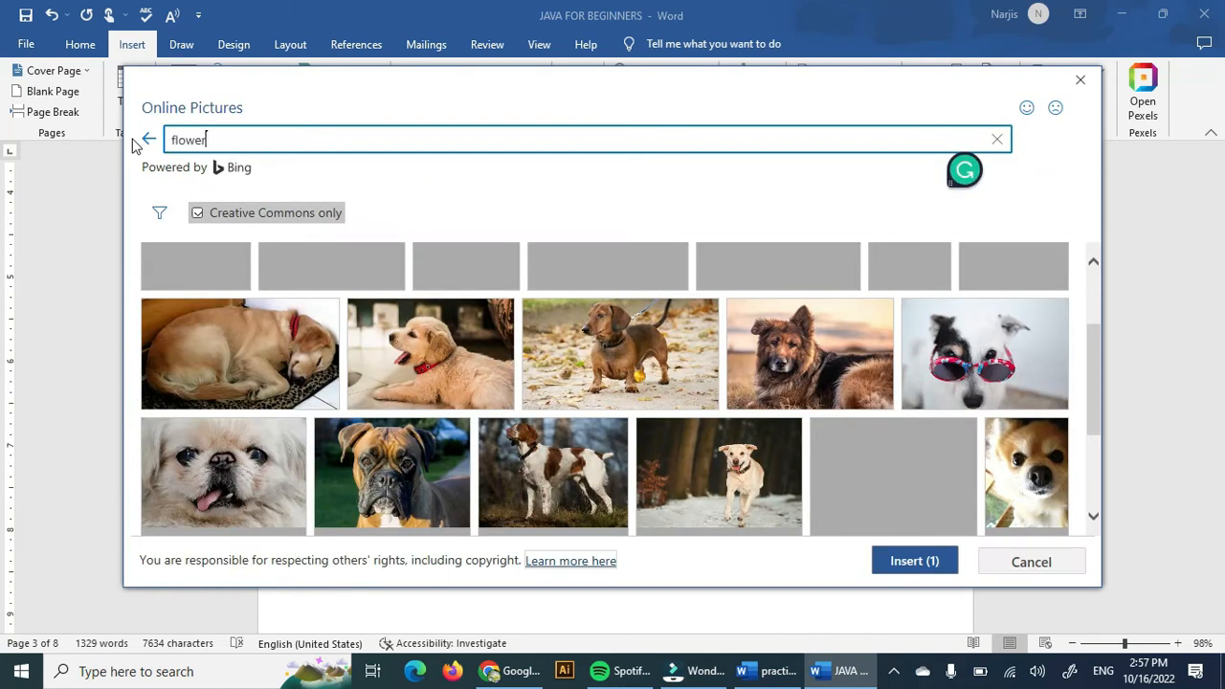
key("Return")
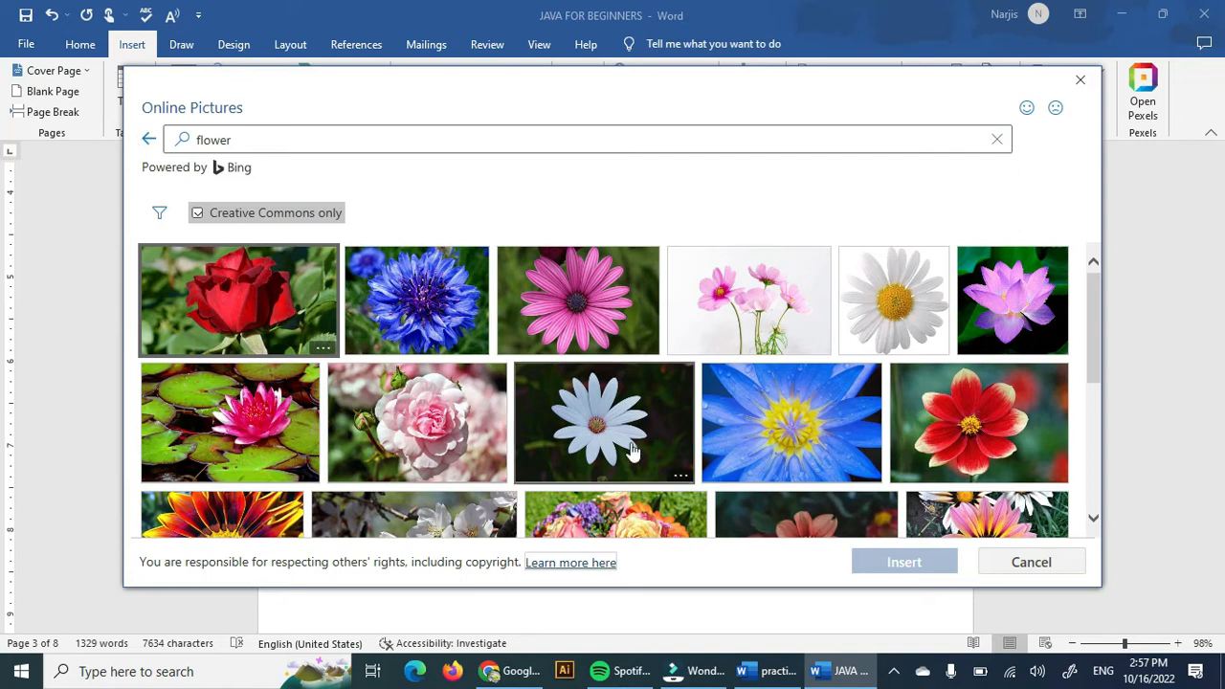
scroll(536, 460, "down", 3)
scroll(632, 455, "up", 3)
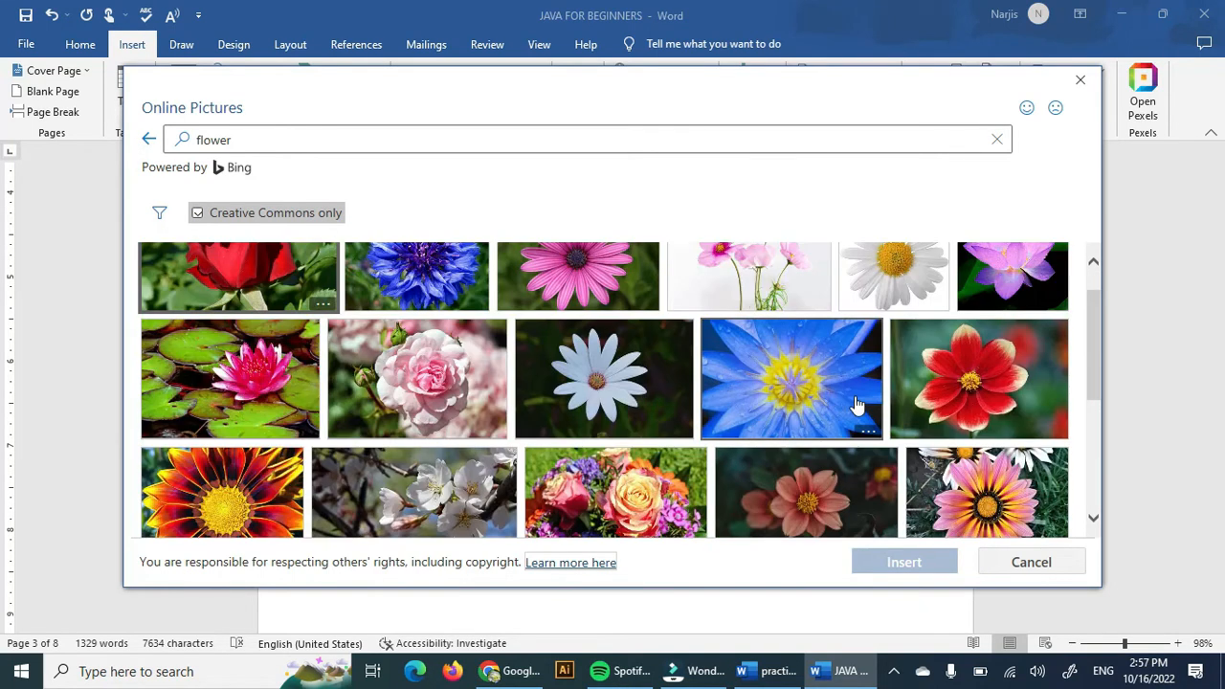
left_click(924, 381)
left_click(924, 561)
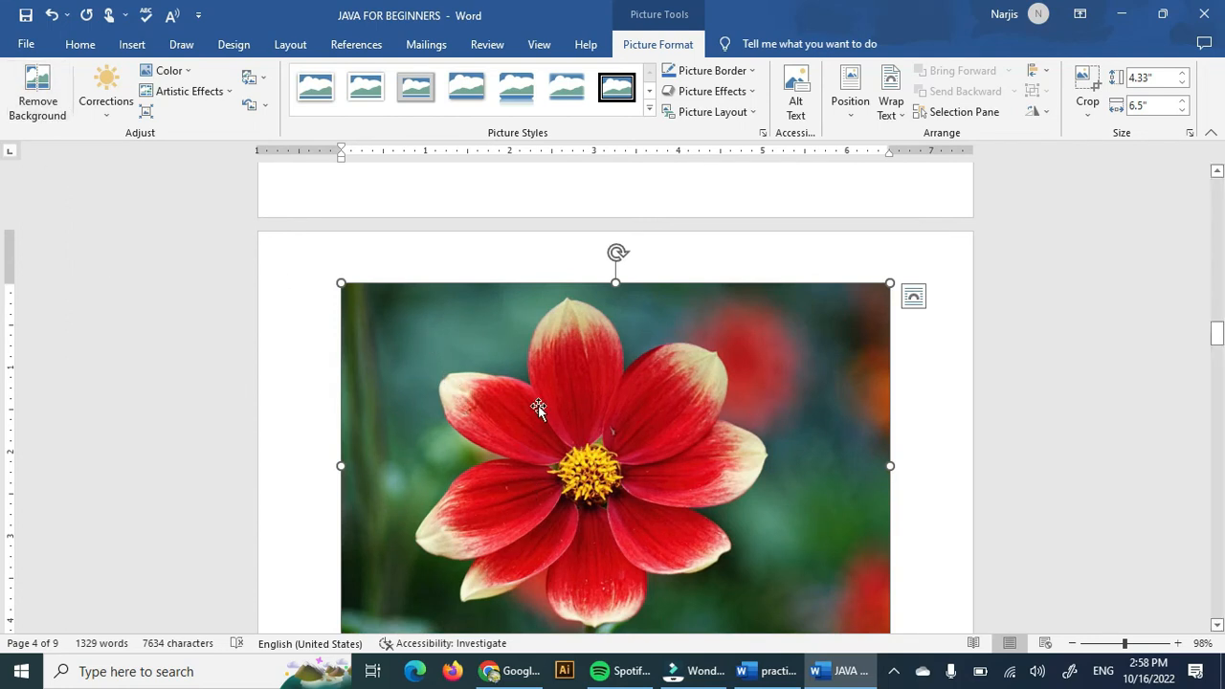
Start Remove Background on the flower picture and mark the top and bottom petal tips as areas to keep.
left_click(38, 91)
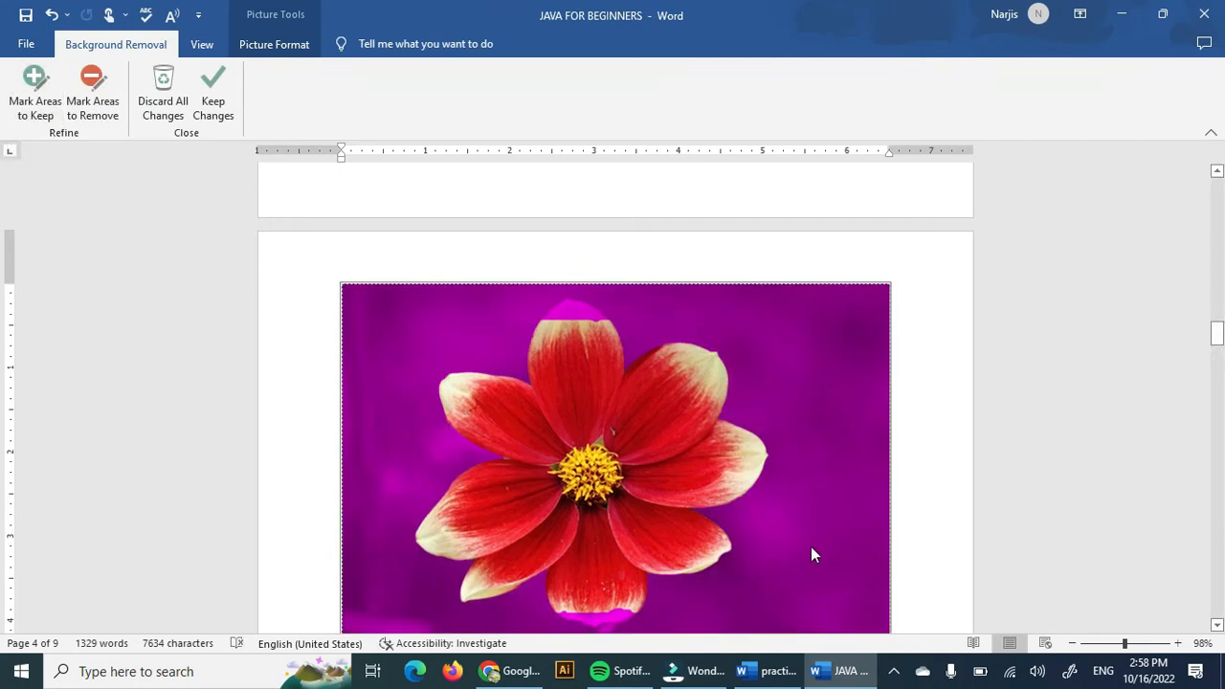
scroll(804, 585, "down", 1)
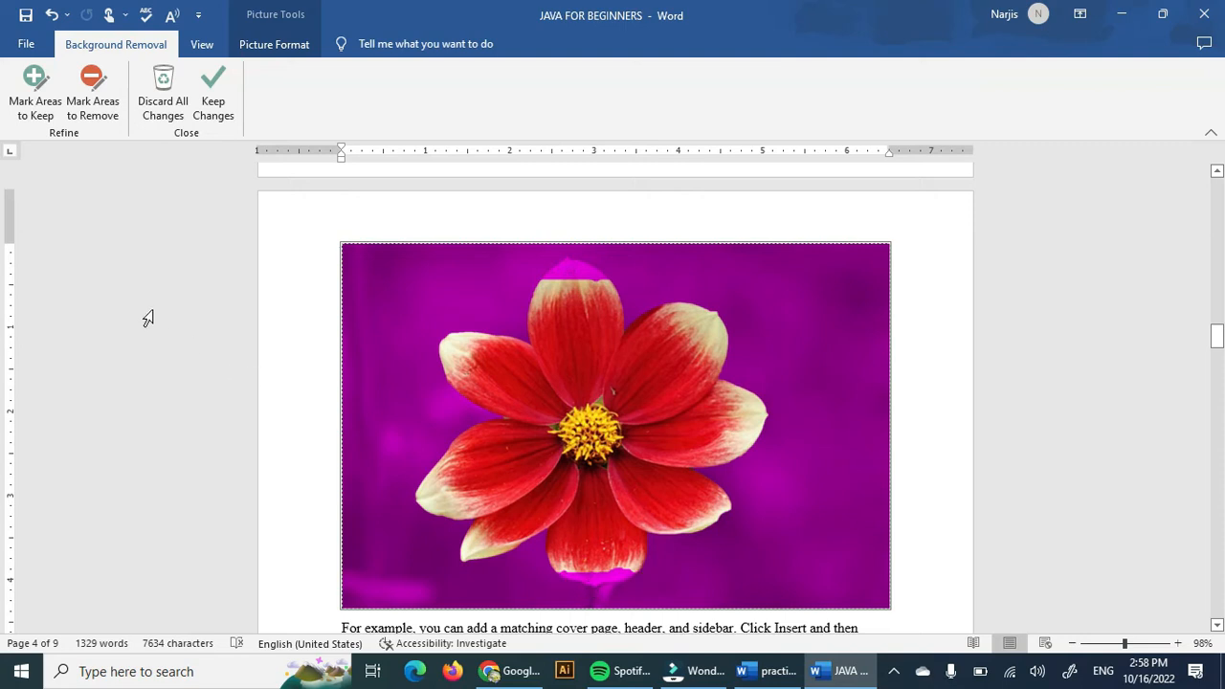
left_click(35, 89)
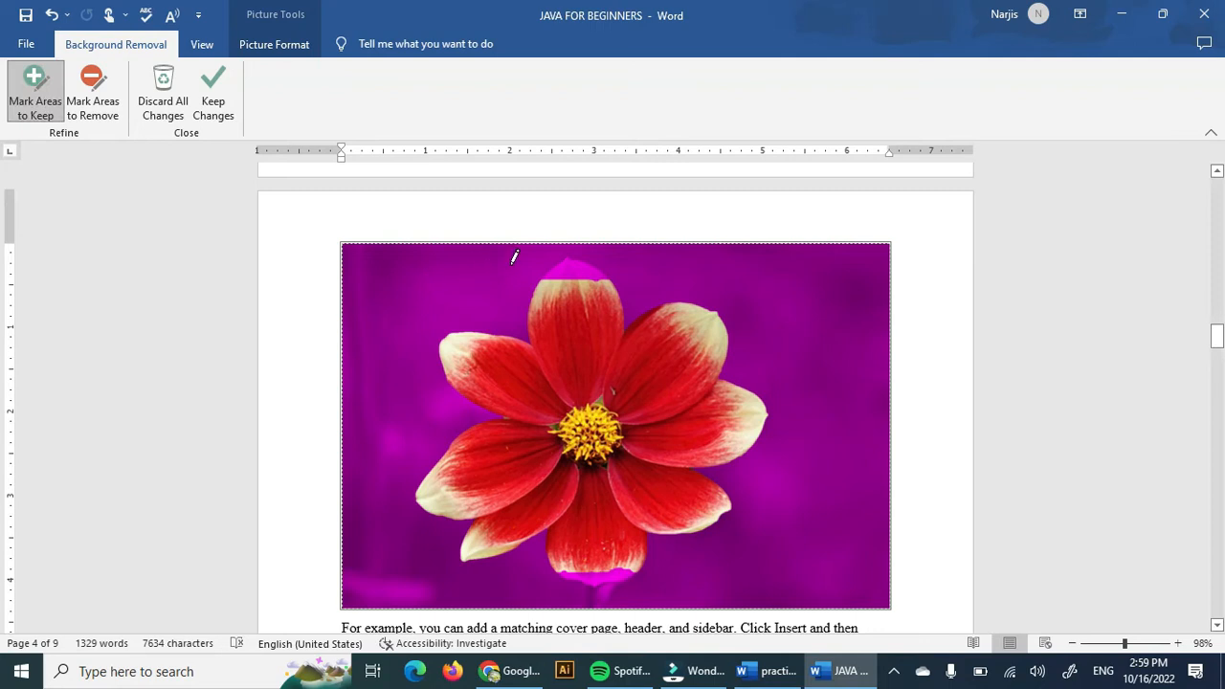
left_click_drag(545, 276, 563, 269)
mouse_move(605, 268)
left_mouse_down()
mouse_move(578, 253)
mouse_move(542, 280)
left_mouse_up()
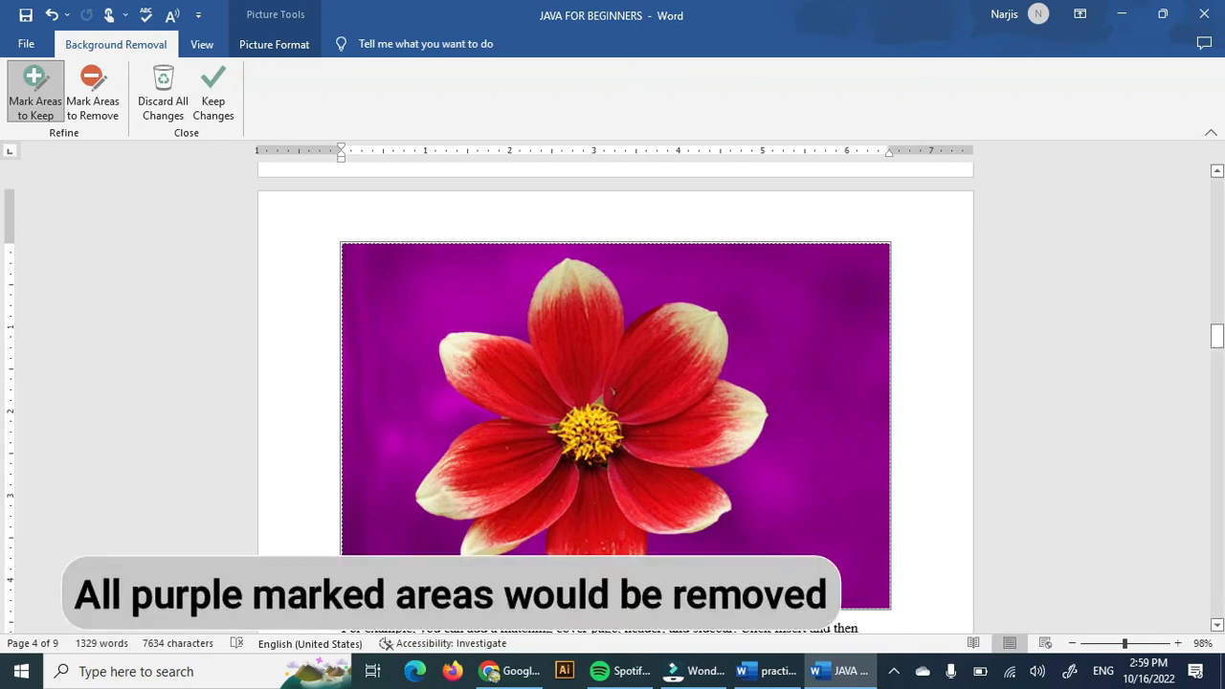
left_click_drag(555, 572, 632, 564)
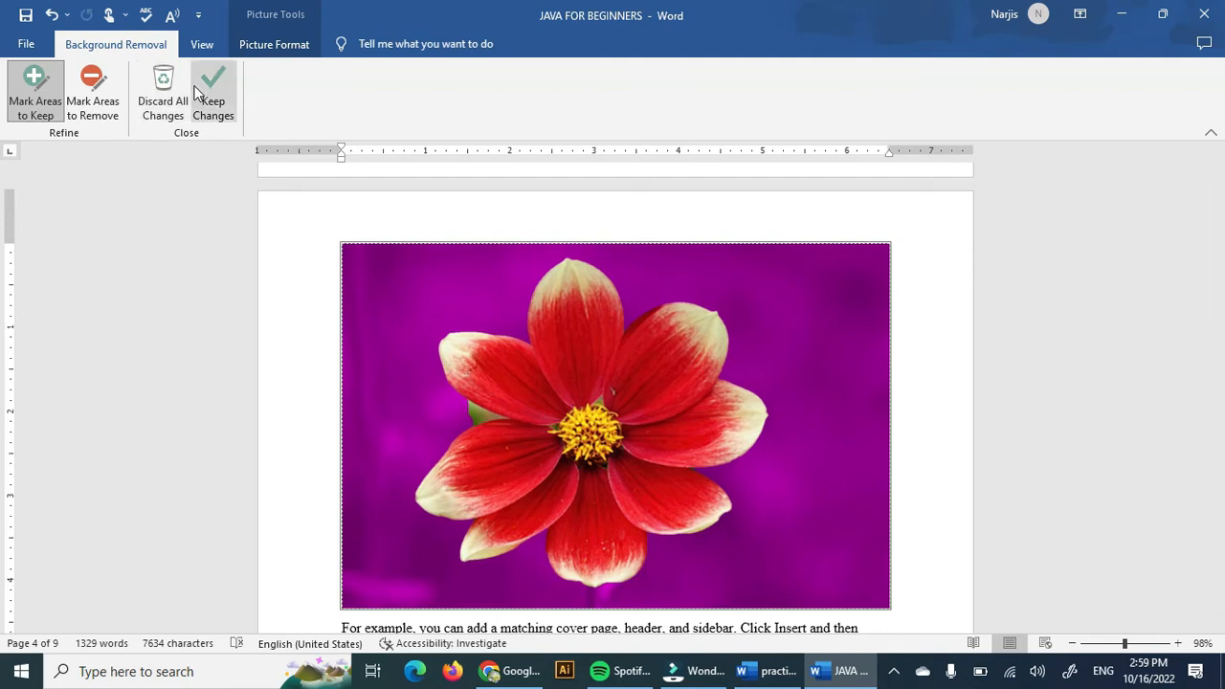
Mark areas of the flower picture to remove from the background removal.
left_click(92, 96)
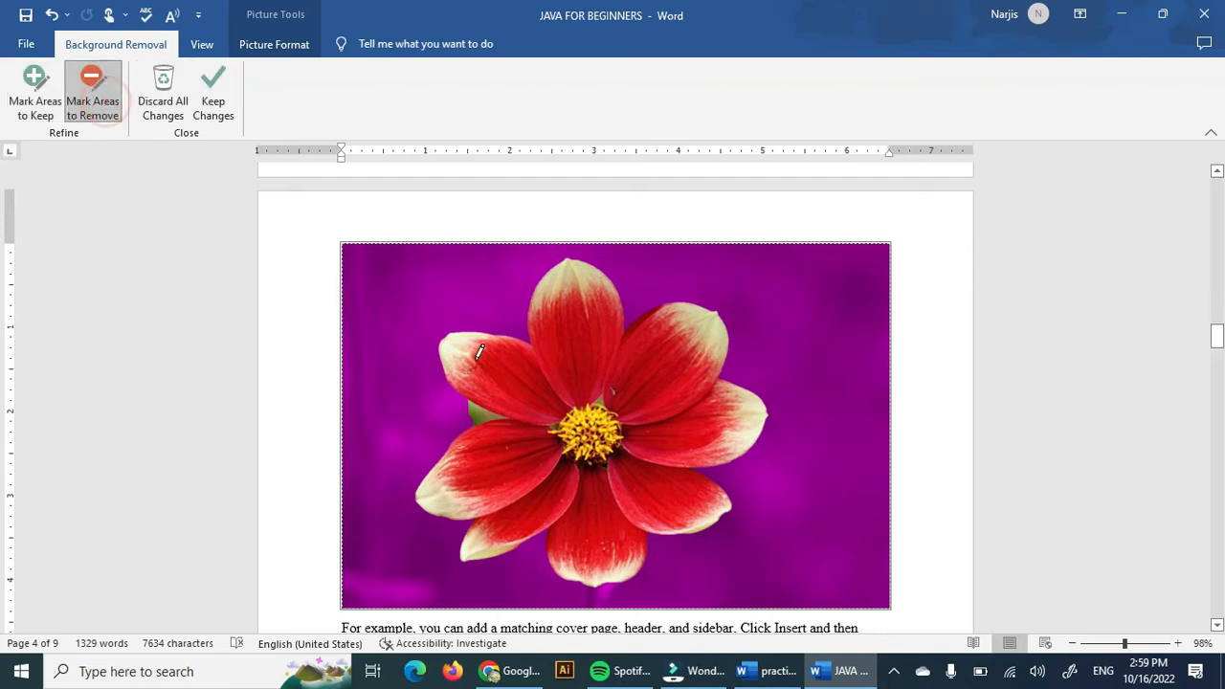
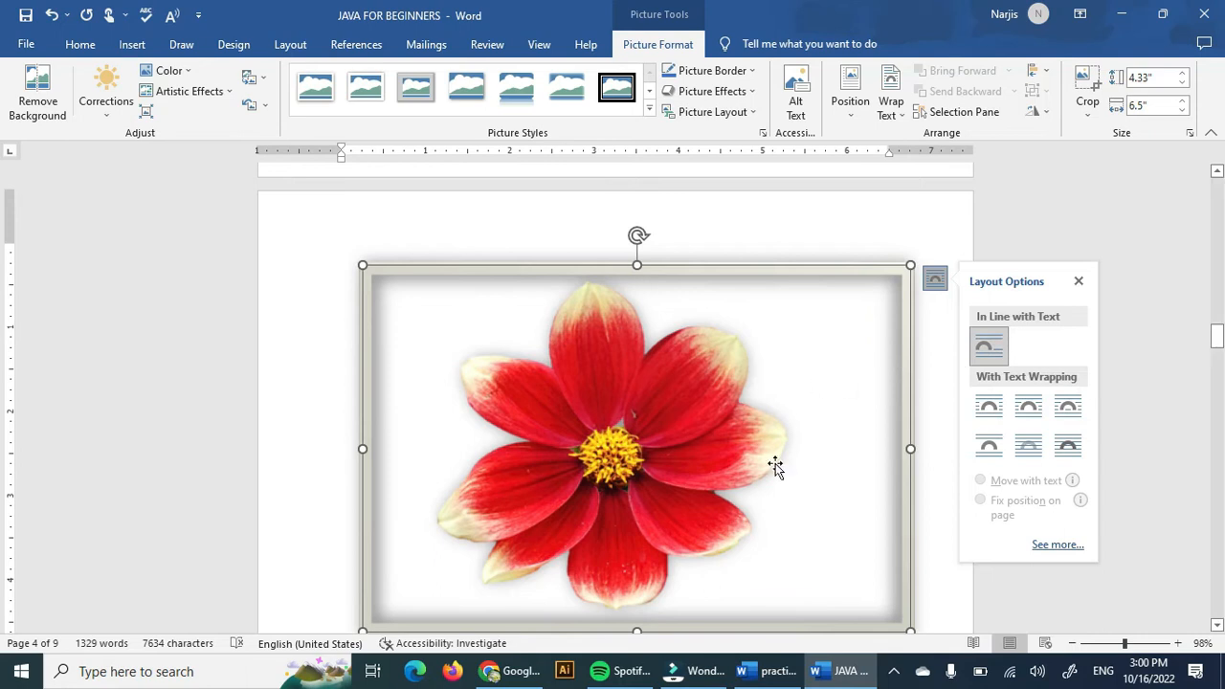
Resize the flower picture smaller from its corner.
left_click(930, 416)
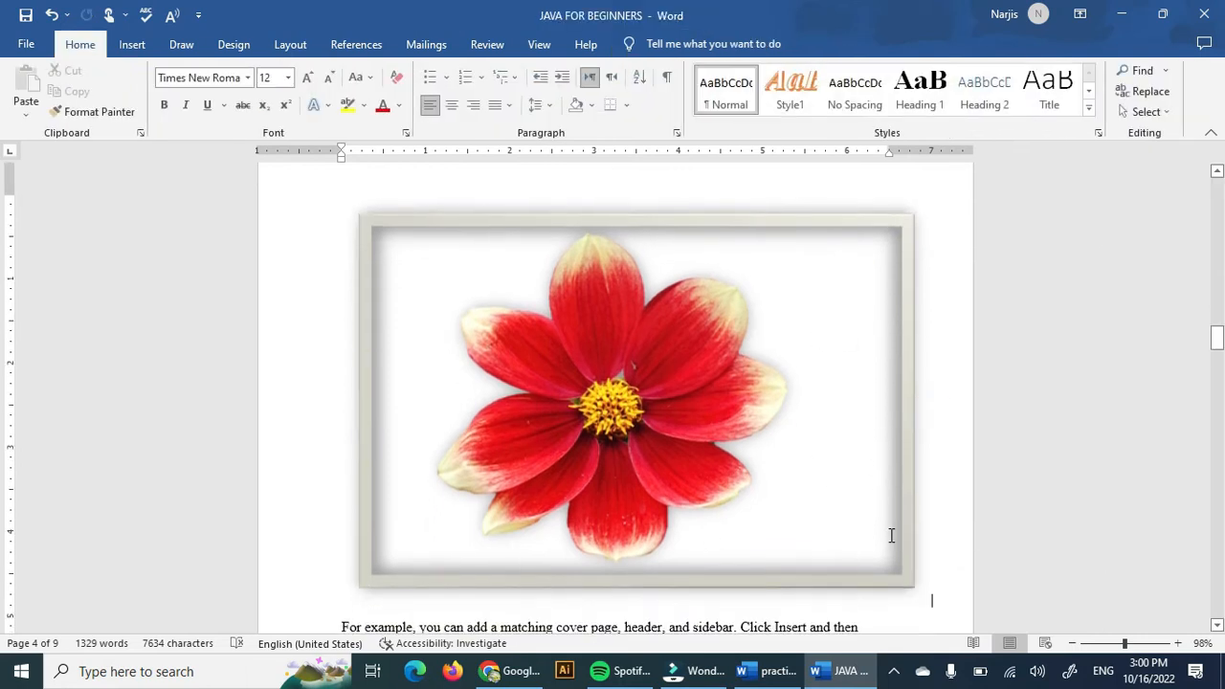
left_click(883, 533)
left_click_drag(911, 583, 794, 516)
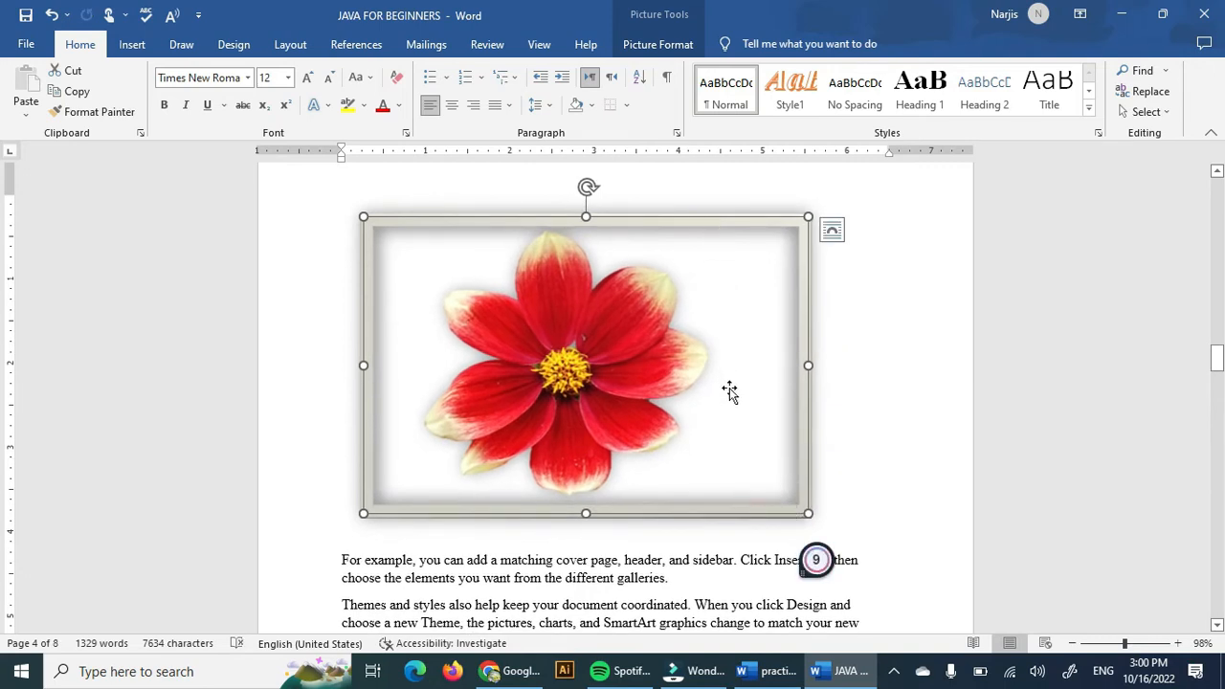
Crop the flower picture by trimming its left and right edges, then leave cropping.
right_click(669, 485)
left_click(736, 509)
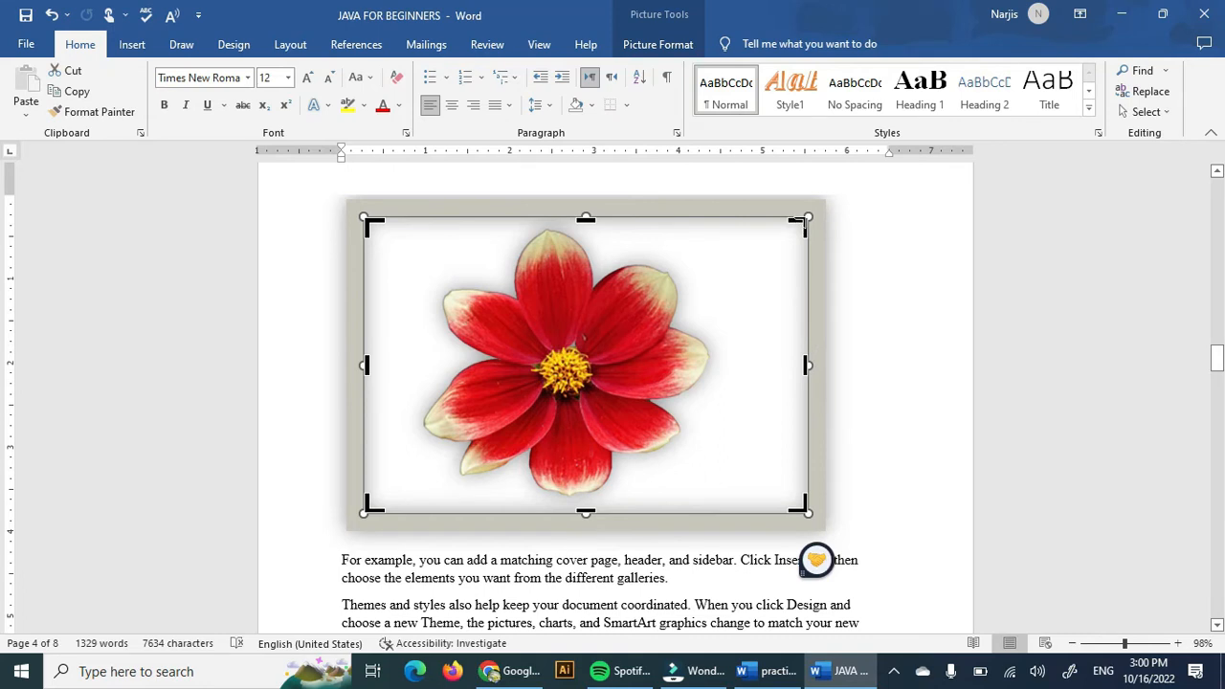
left_click_drag(800, 219, 755, 224)
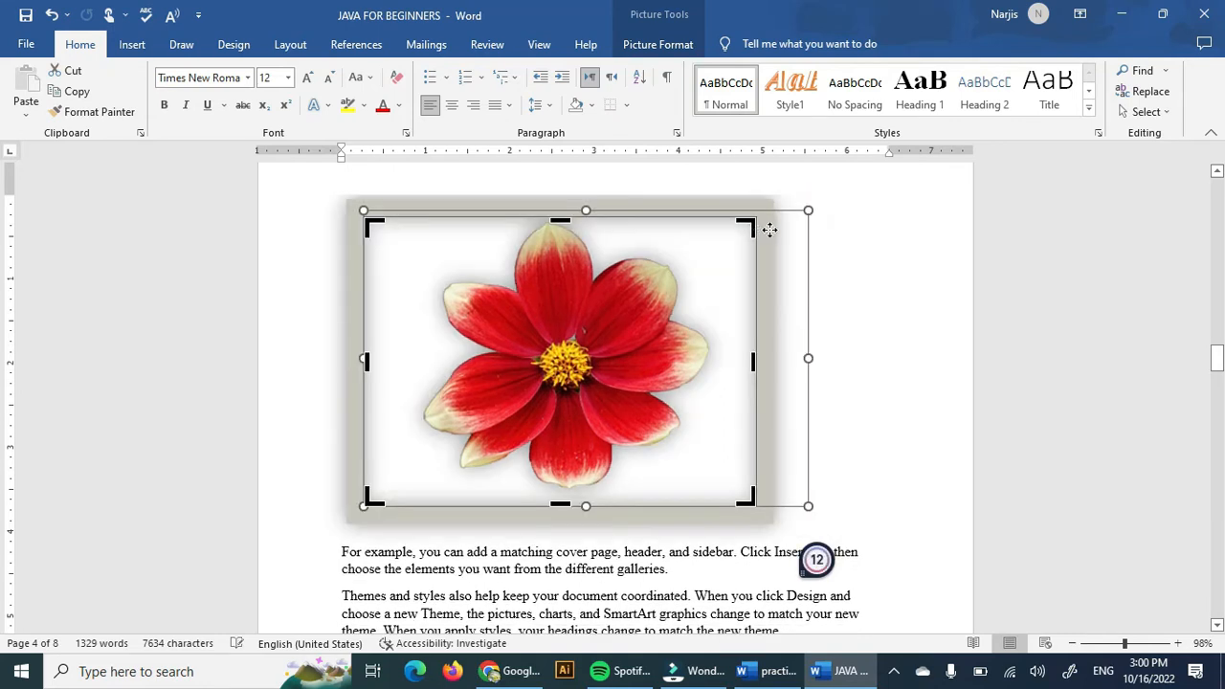
left_click_drag(366, 225, 394, 224)
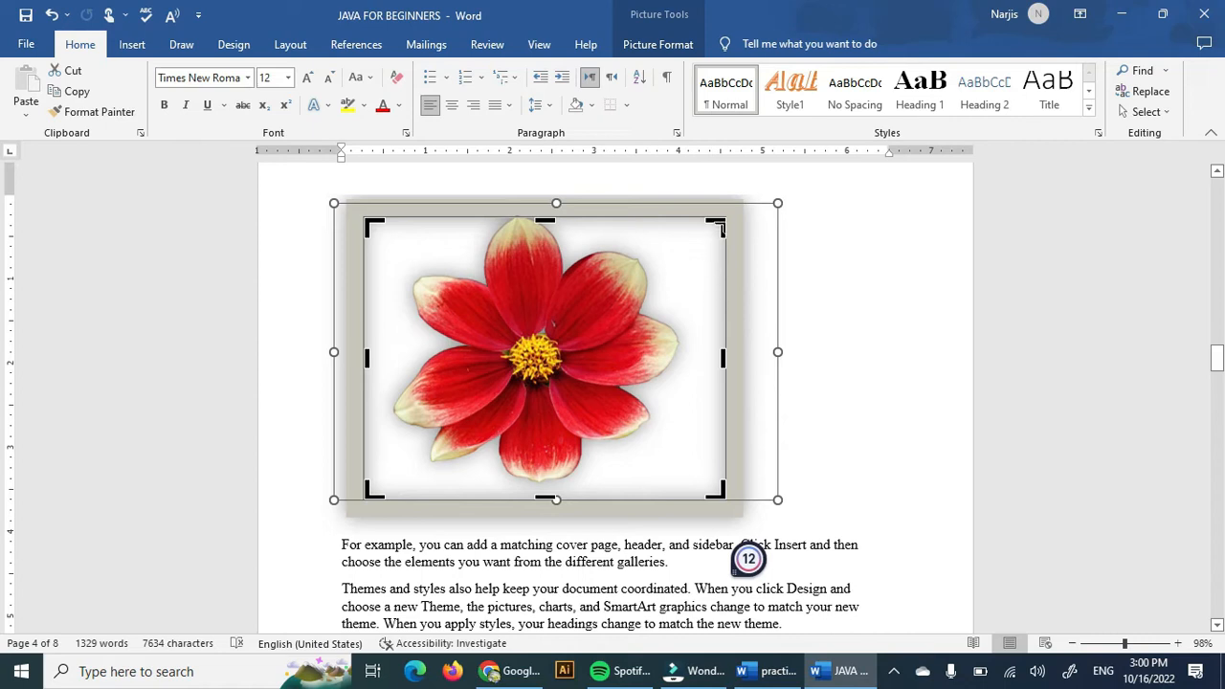
left_click_drag(550, 218, 550, 211)
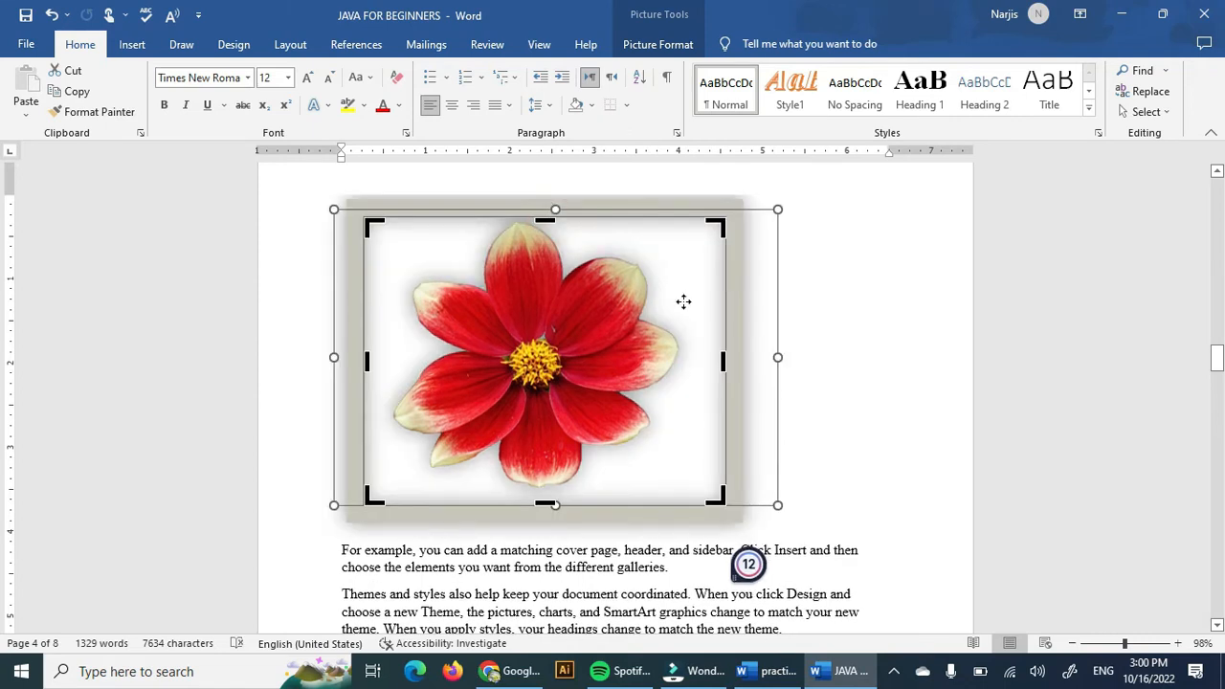
key("Escape")
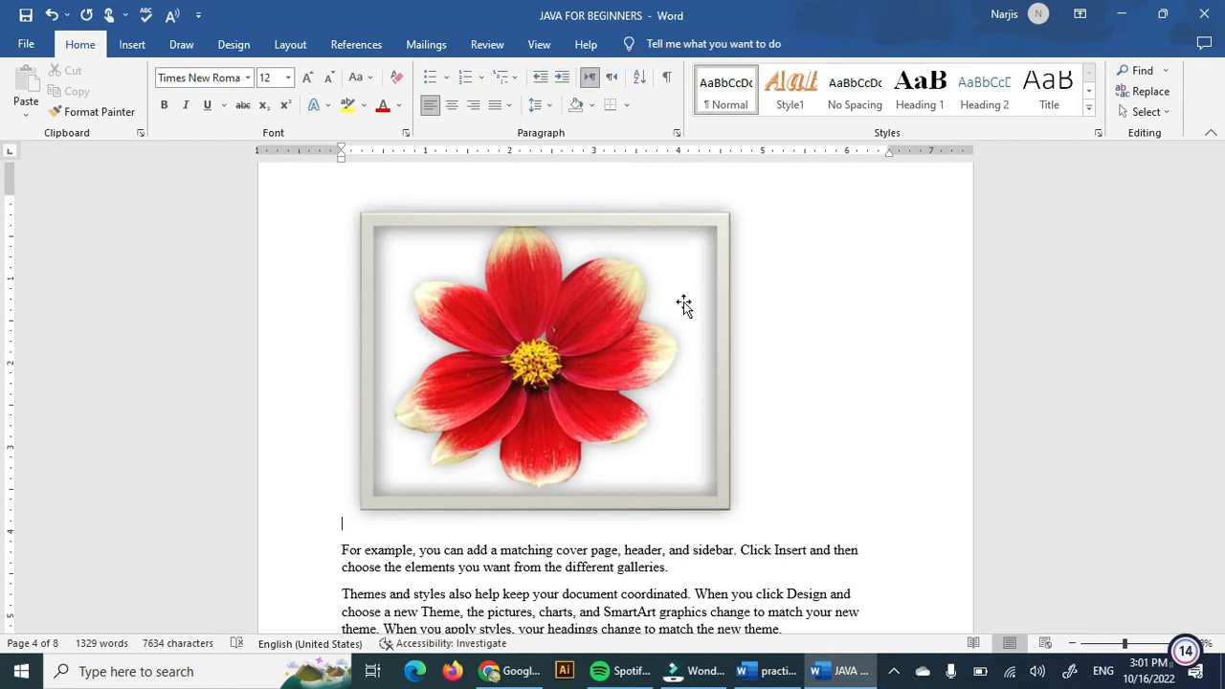
Move the flower picture into the body text and set its text wrapping to Square.
left_click_drag(596, 353, 610, 547)
left_click_drag(635, 428, 637, 344)
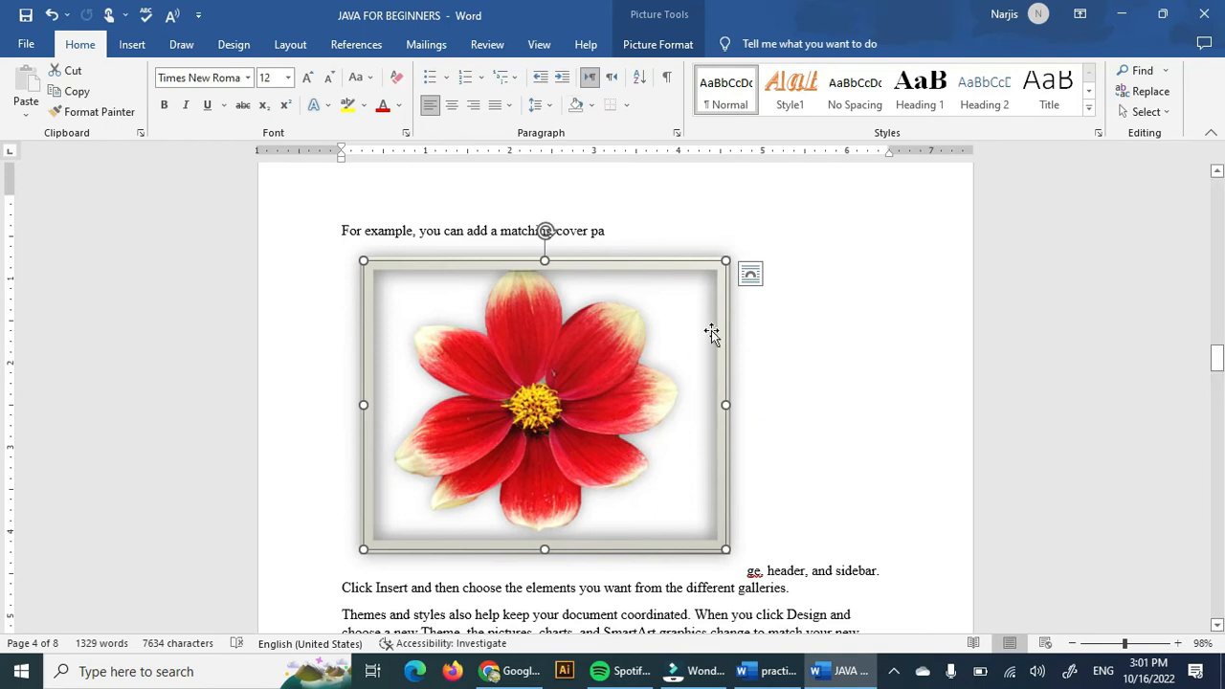
left_click(750, 274)
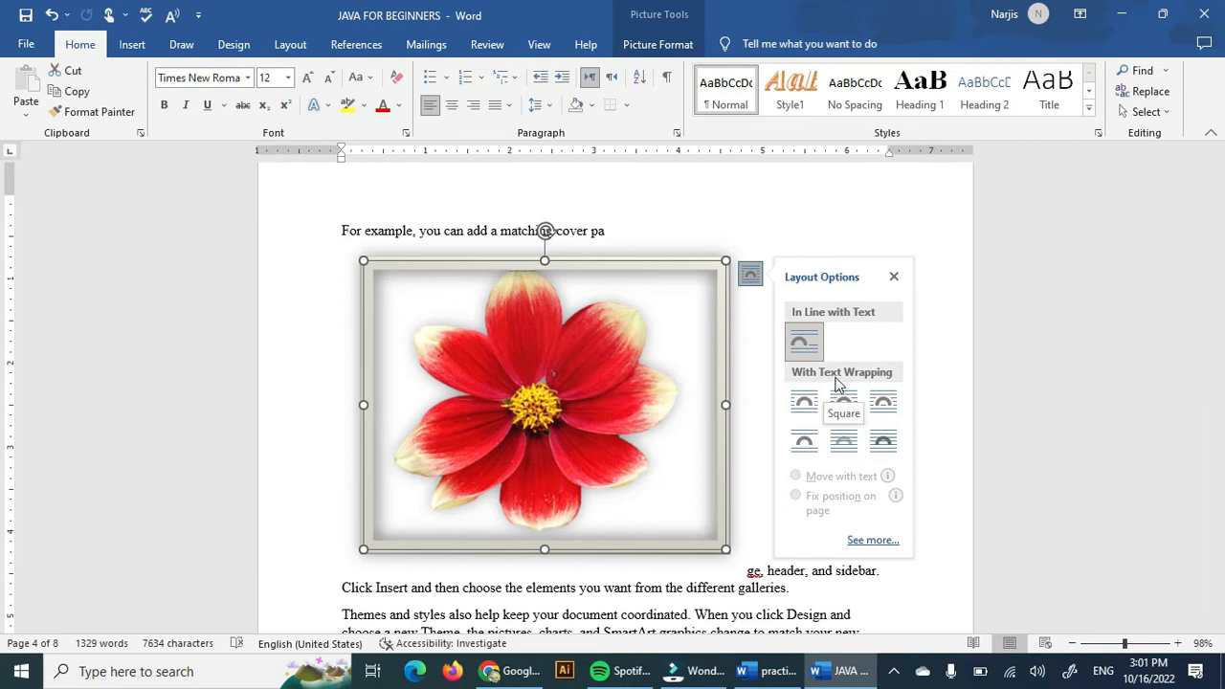
left_click(811, 410)
left_click_drag(524, 414, 595, 472)
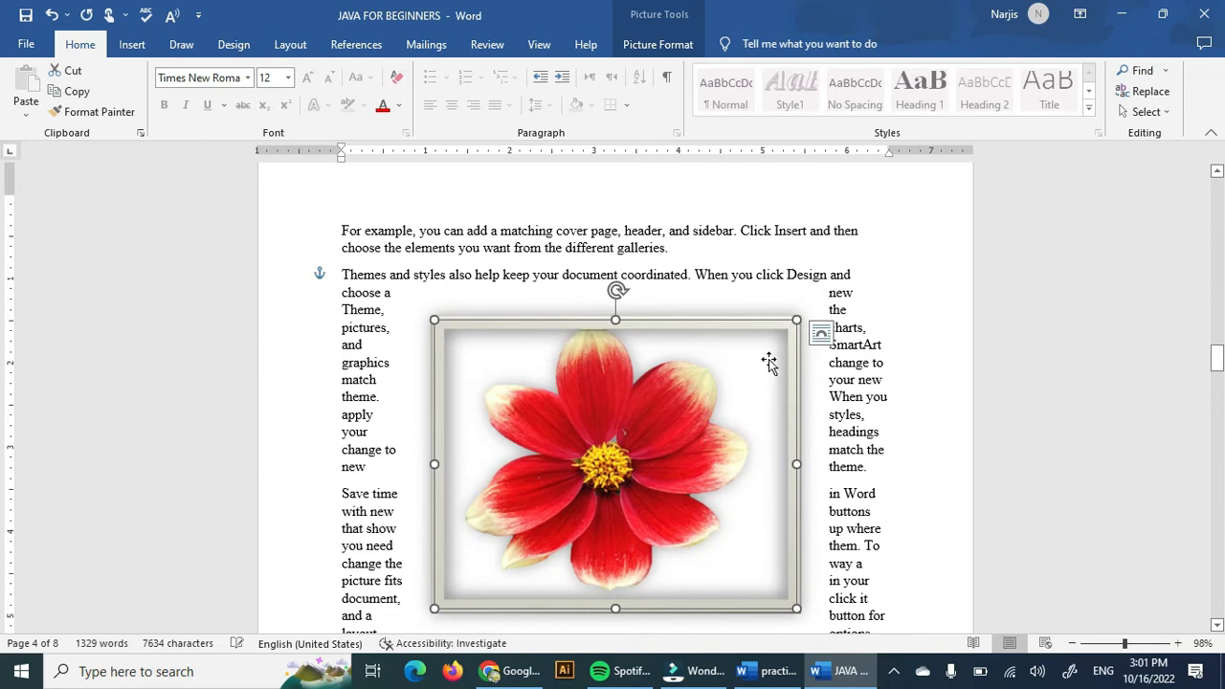
Switch the picture's wrapping to Tight, shrink it, and move it to the right of the paragraphs.
left_click(816, 339)
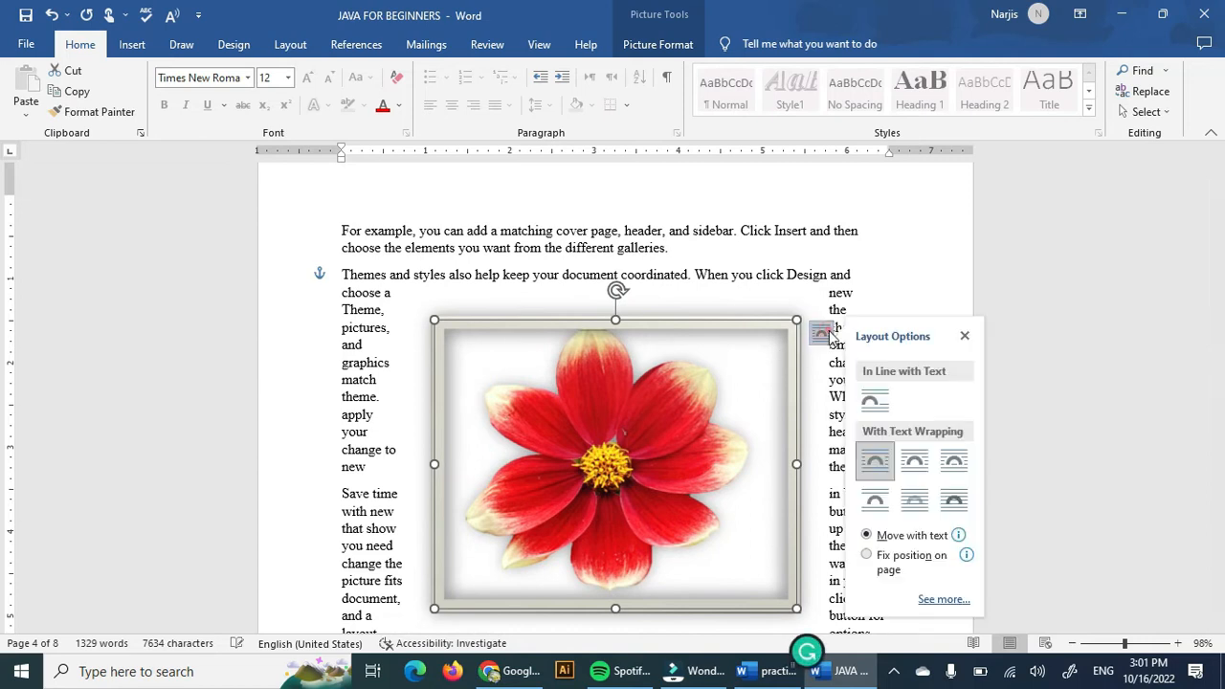
left_click(919, 466)
mouse_move(657, 460)
left_mouse_down()
mouse_move(740, 461)
mouse_move(642, 457)
left_mouse_up()
left_click_drag(777, 604, 641, 496)
left_click_drag(594, 458, 805, 430)
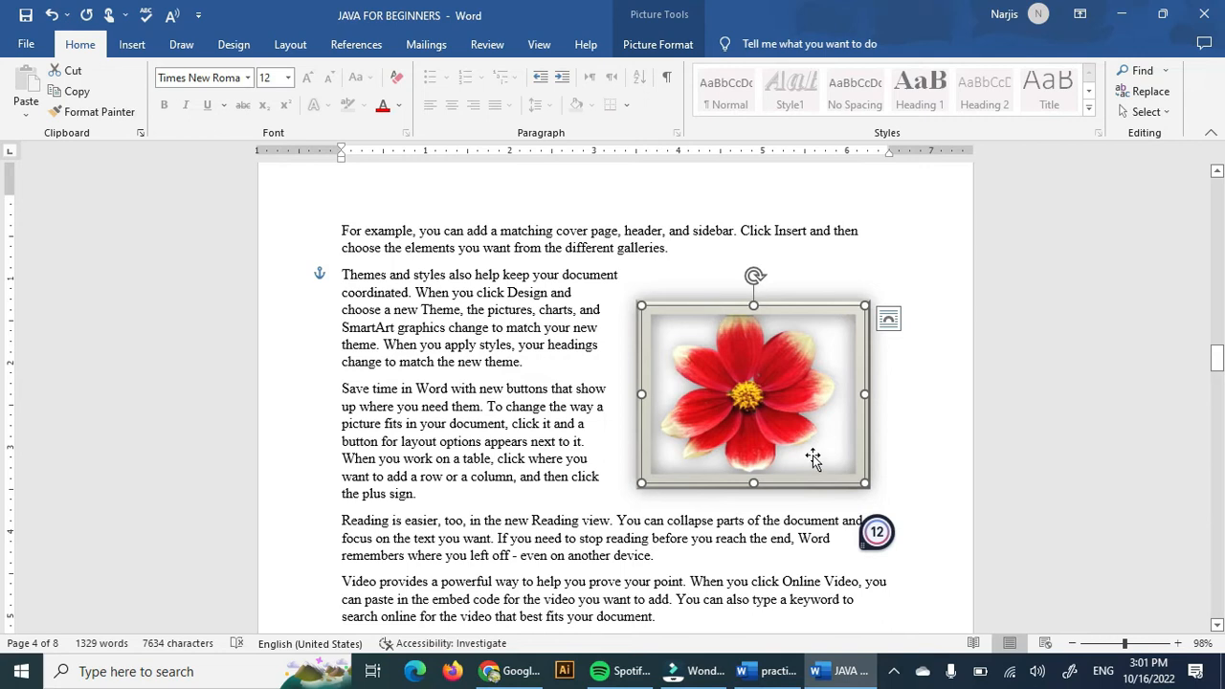
Apply Through text wrapping to the flower picture and nudge it slightly right.
left_click(888, 318)
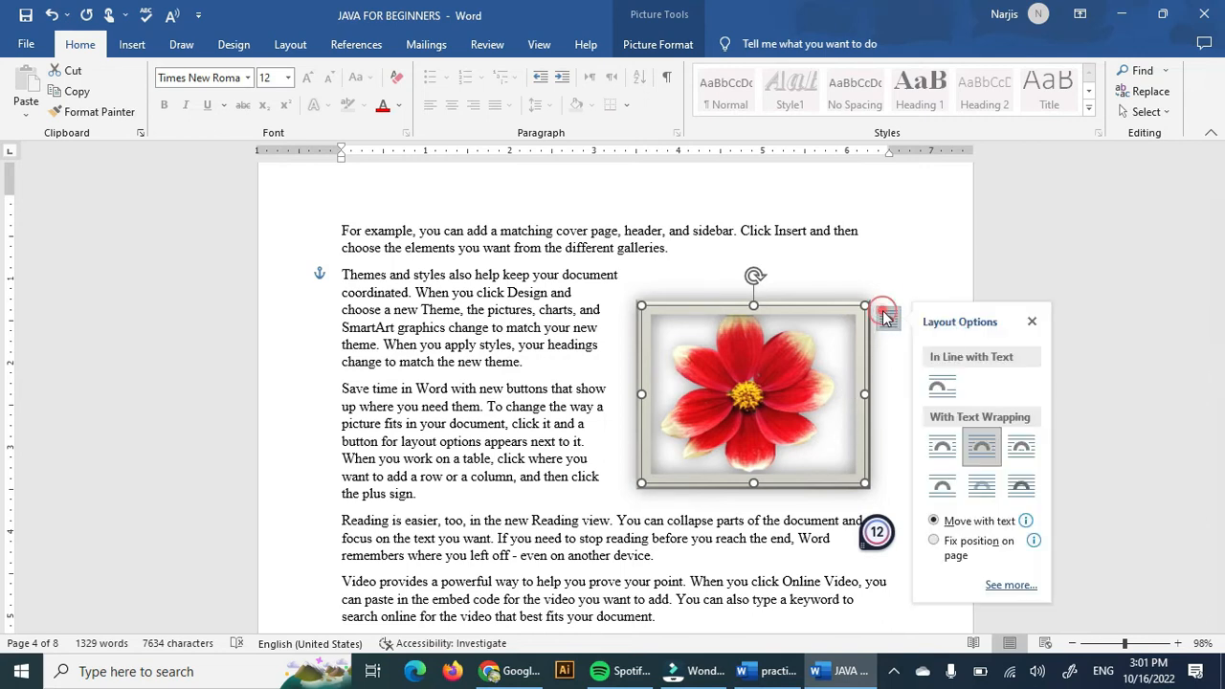
left_click(1022, 450)
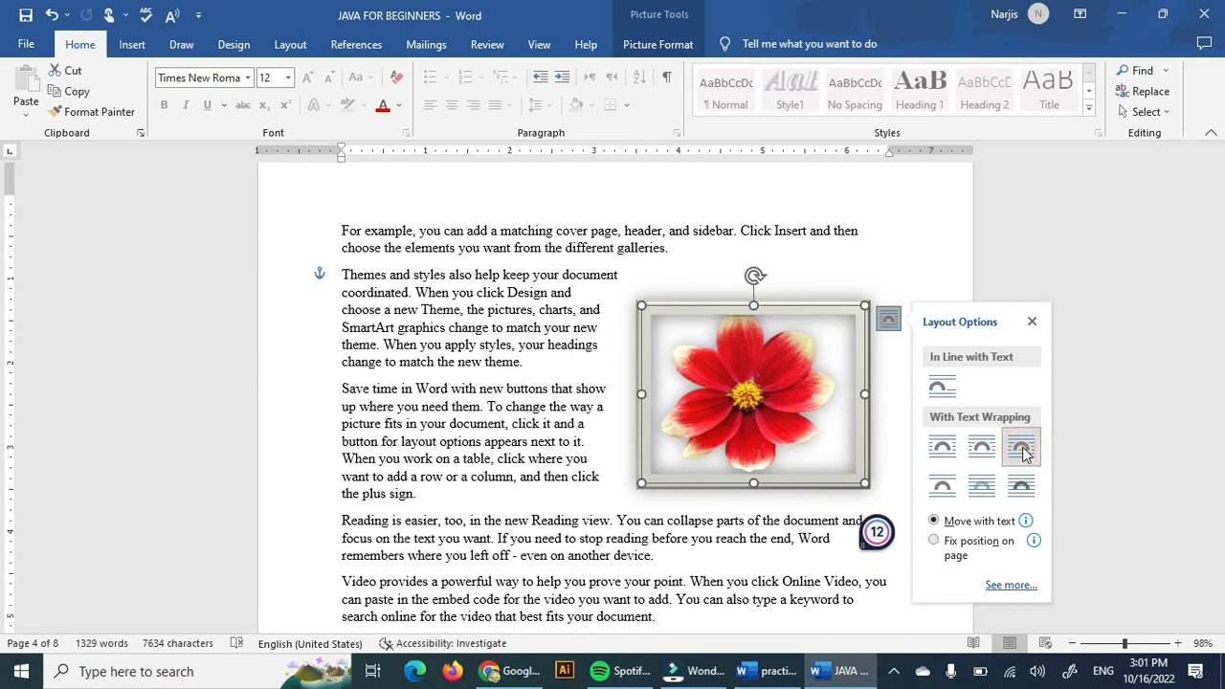
left_click(1019, 439)
left_click_drag(768, 433, 807, 415)
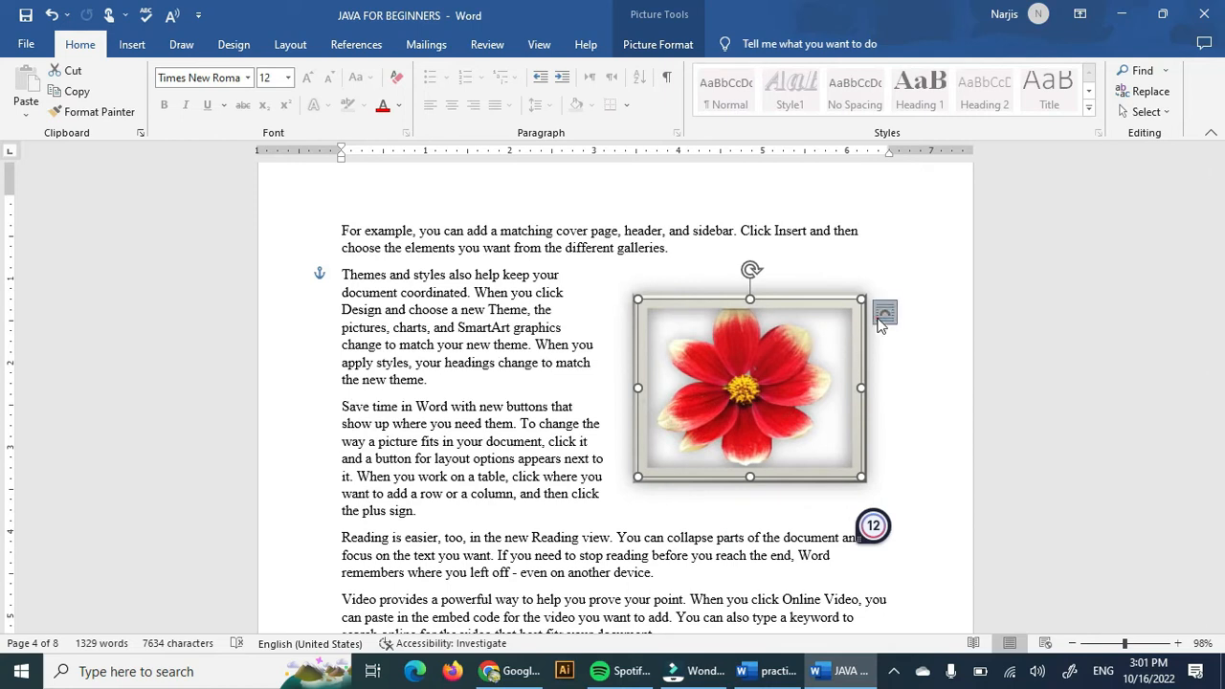
Switch the flower picture's wrapping through In Front of Text and Top and Bottom to Square.
left_click(884, 312)
left_click(1007, 480)
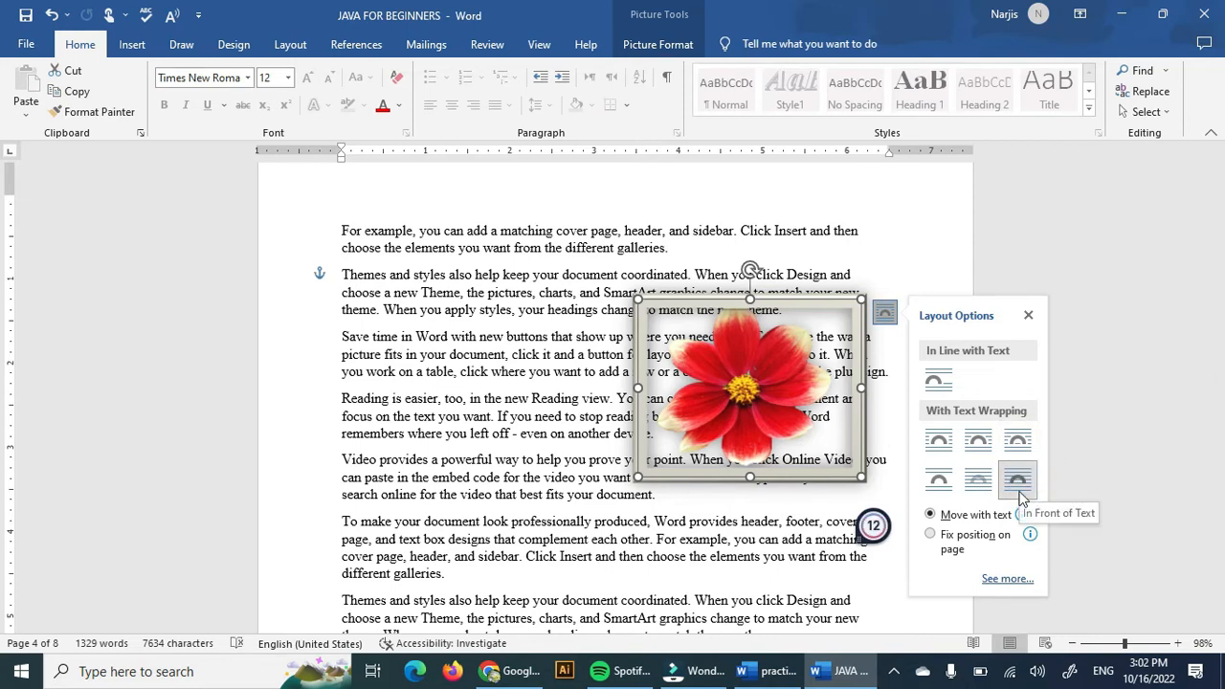
left_click(939, 484)
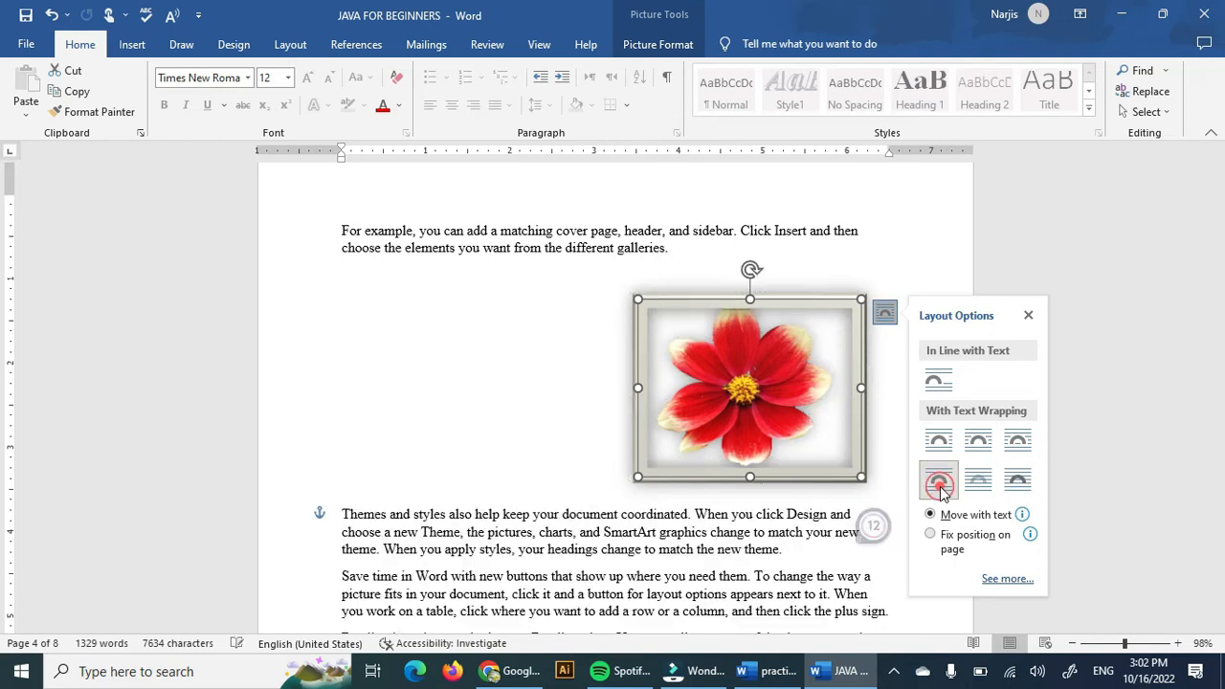
left_click(939, 441)
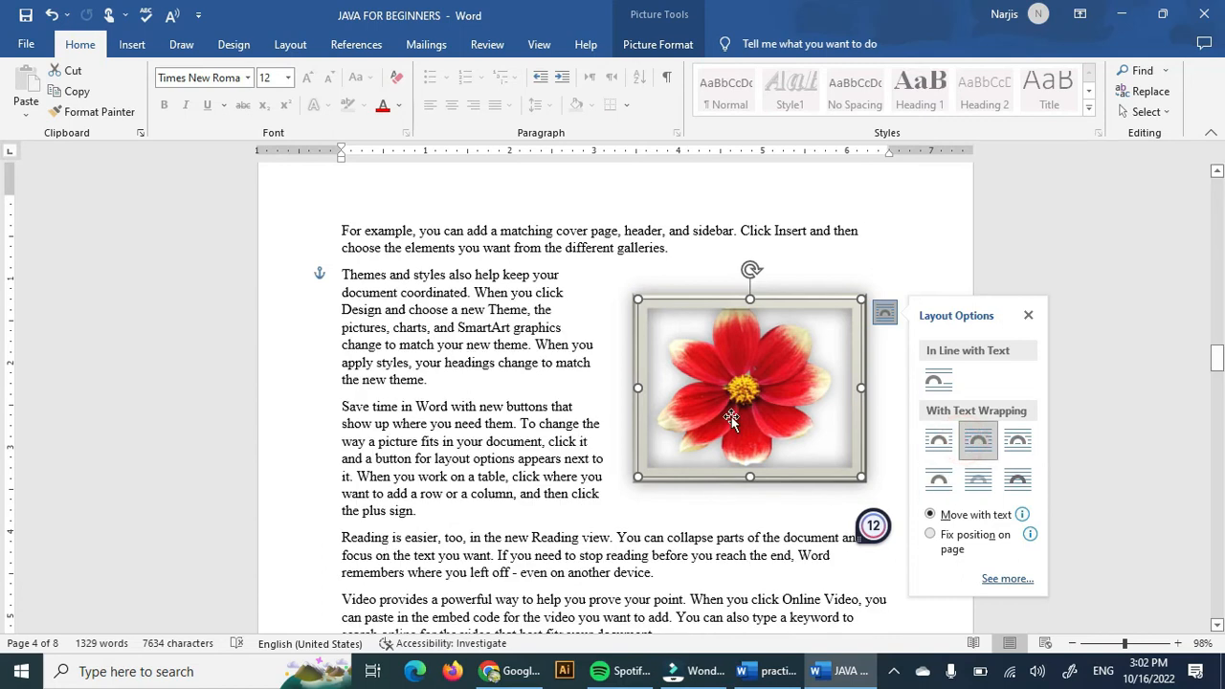
Undo an accidental move of the picture, reapply Square wrapping, and nudge the picture slightly left.
left_click_drag(730, 414, 654, 402)
key("ctrl+z")
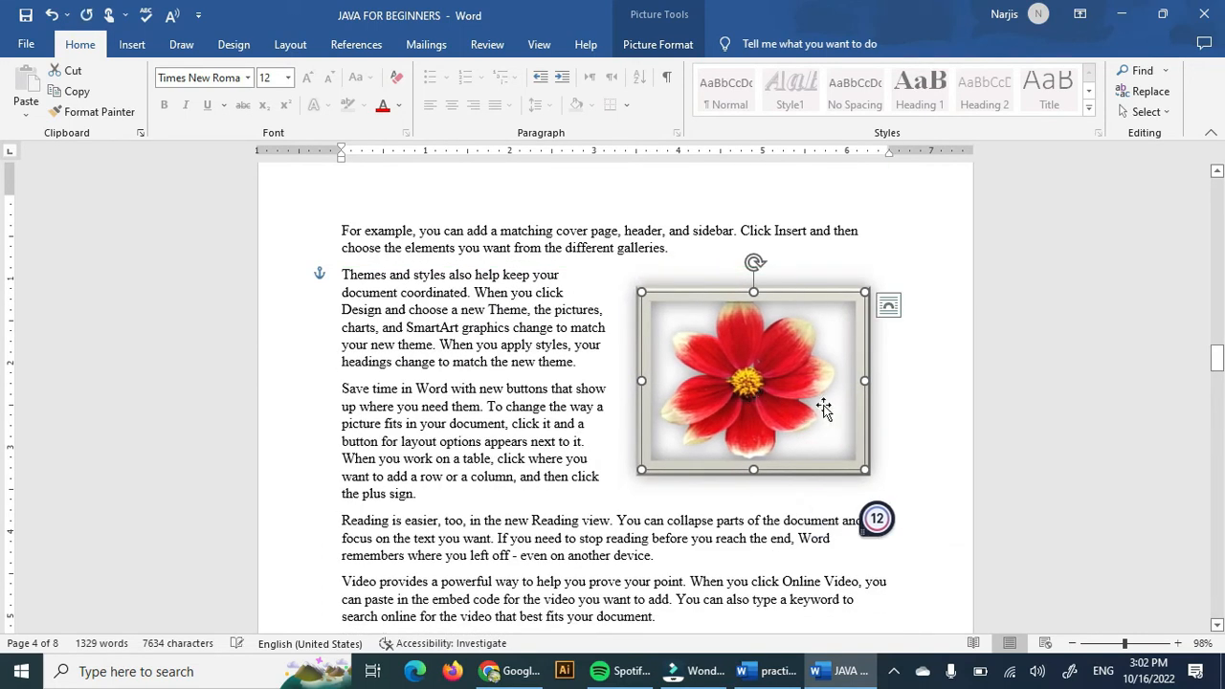
left_click(888, 308)
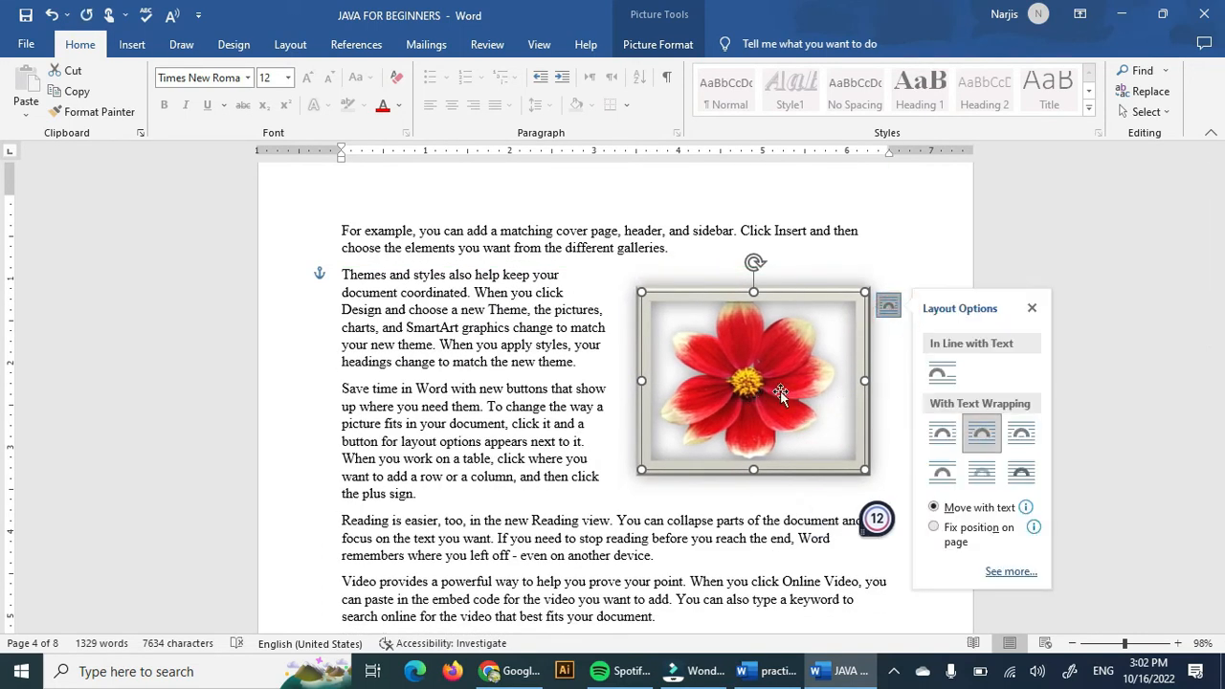
left_click(955, 436)
mouse_move(820, 409)
mouse_move(820, 409)
left_mouse_down()
mouse_move(733, 401)
mouse_move(800, 407)
left_mouse_up()
left_click(871, 322)
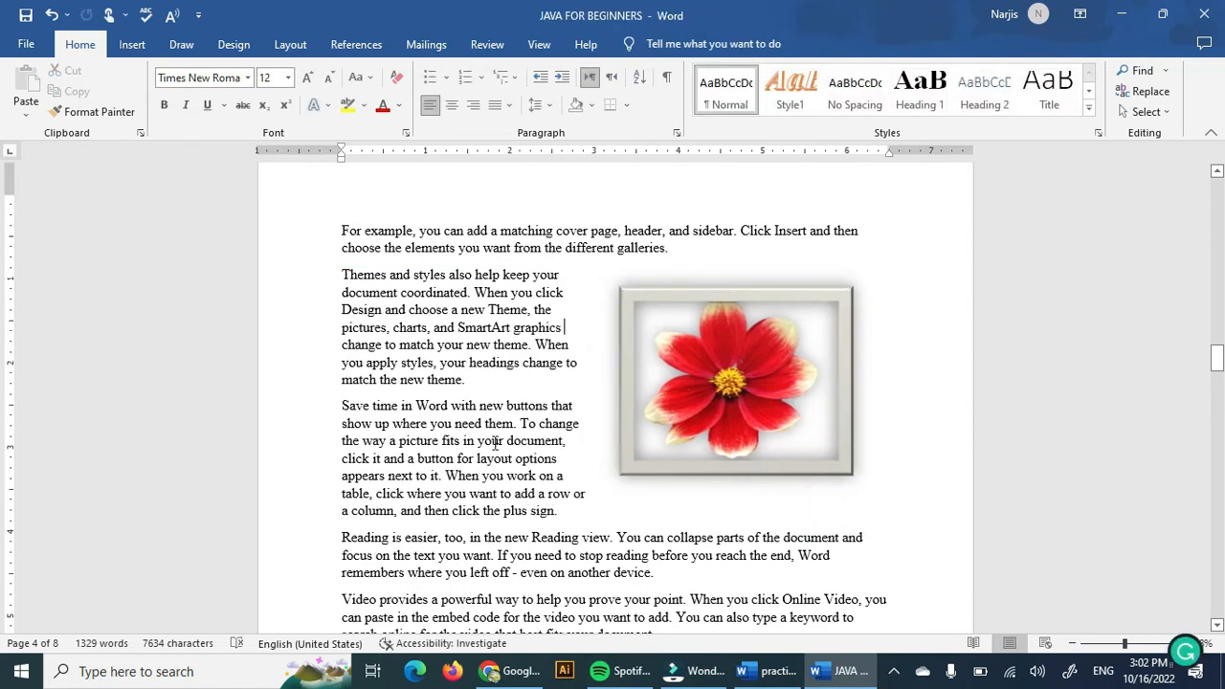
Draw a flowchart terminator shape about 1.45 by 0.36 inches below the last paragraph on page 3.
left_click(132, 44)
scroll(355, 207, "up", 1)
scroll(431, 267, "up", 1)
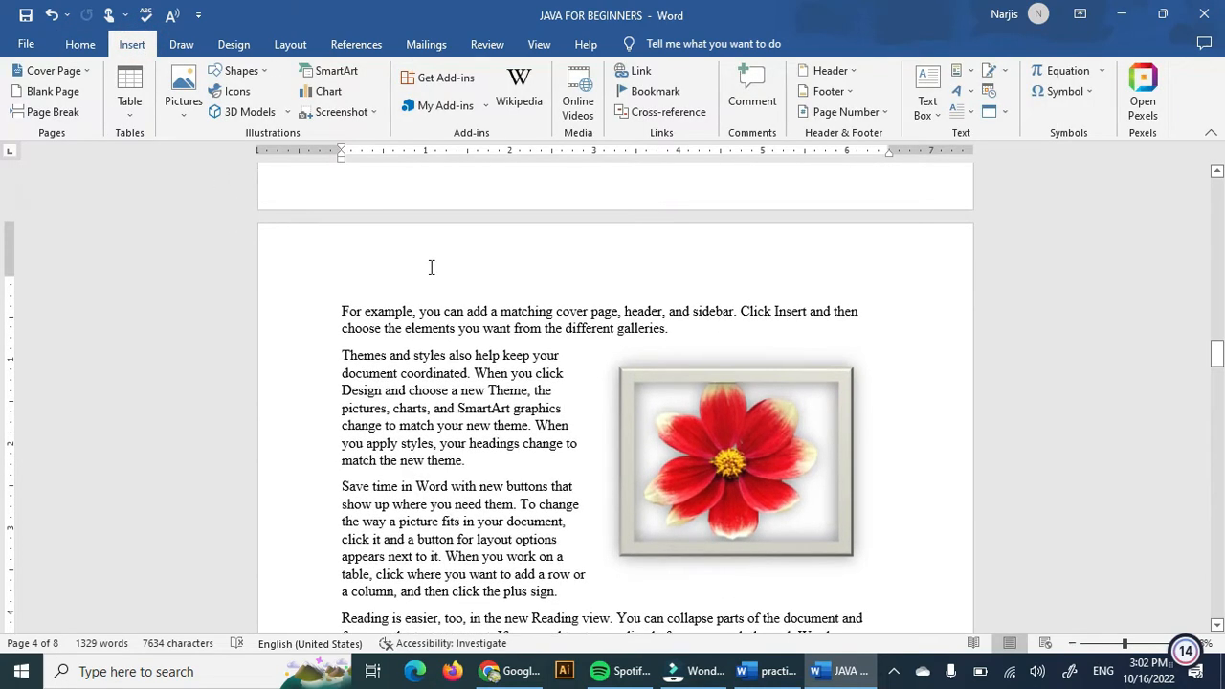
left_click(432, 267)
scroll(440, 293, "up", 10)
left_click(442, 295)
left_click(442, 295)
left_click(241, 70)
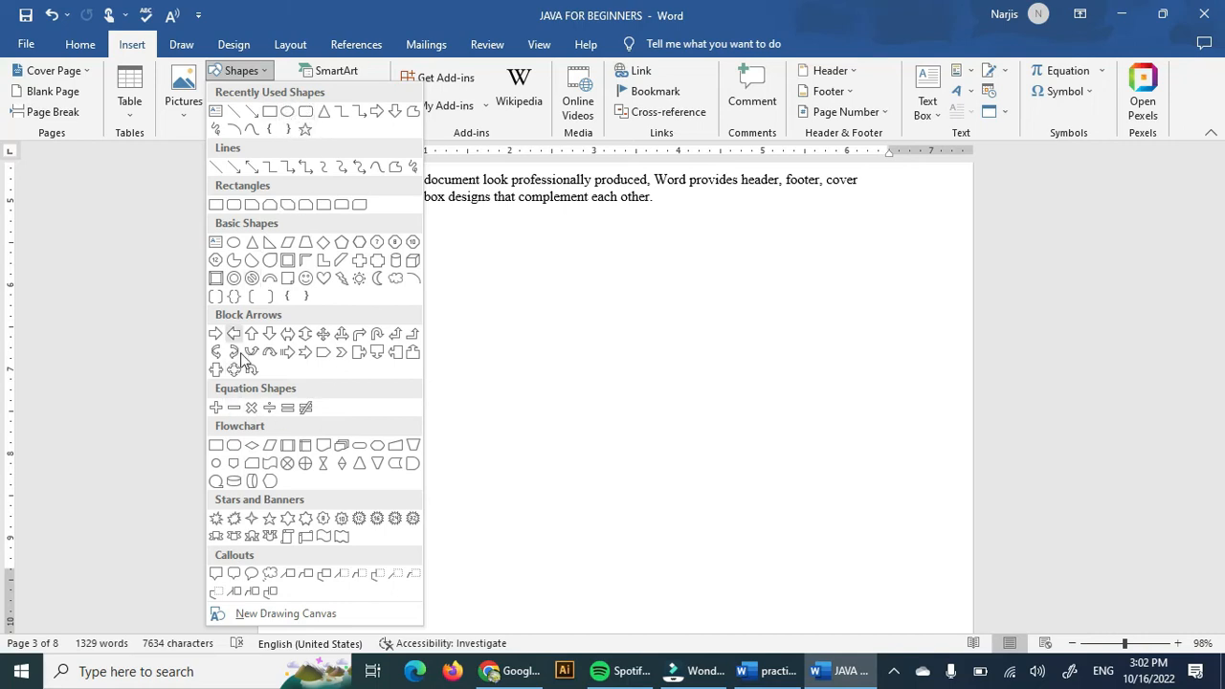
left_click(358, 446)
left_click_drag(536, 253, 659, 284)
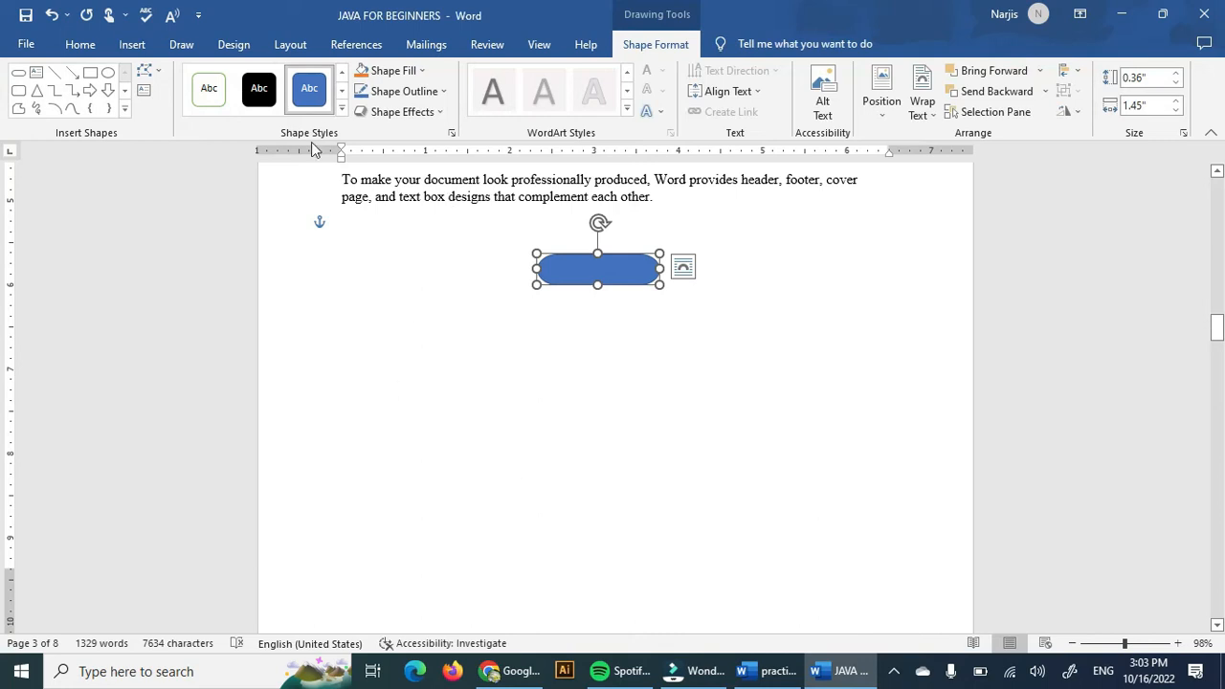
Search the icon library for "ema" and insert the paper plane icon.
left_click(126, 45)
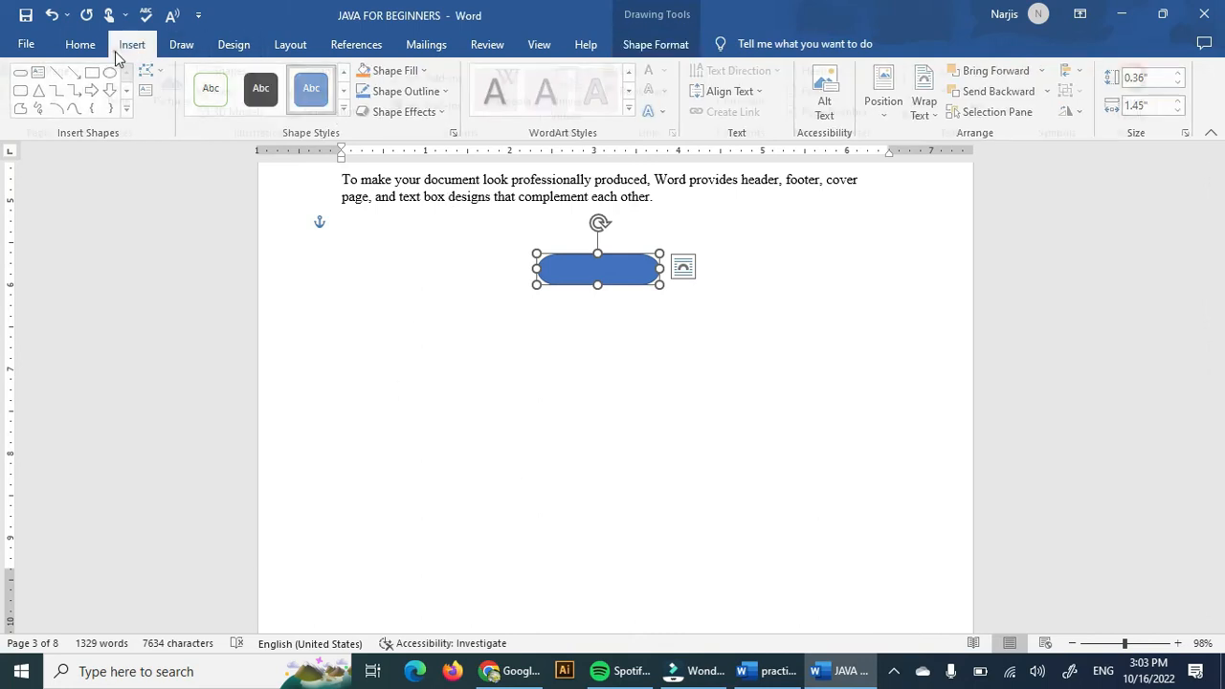
left_click(262, 71)
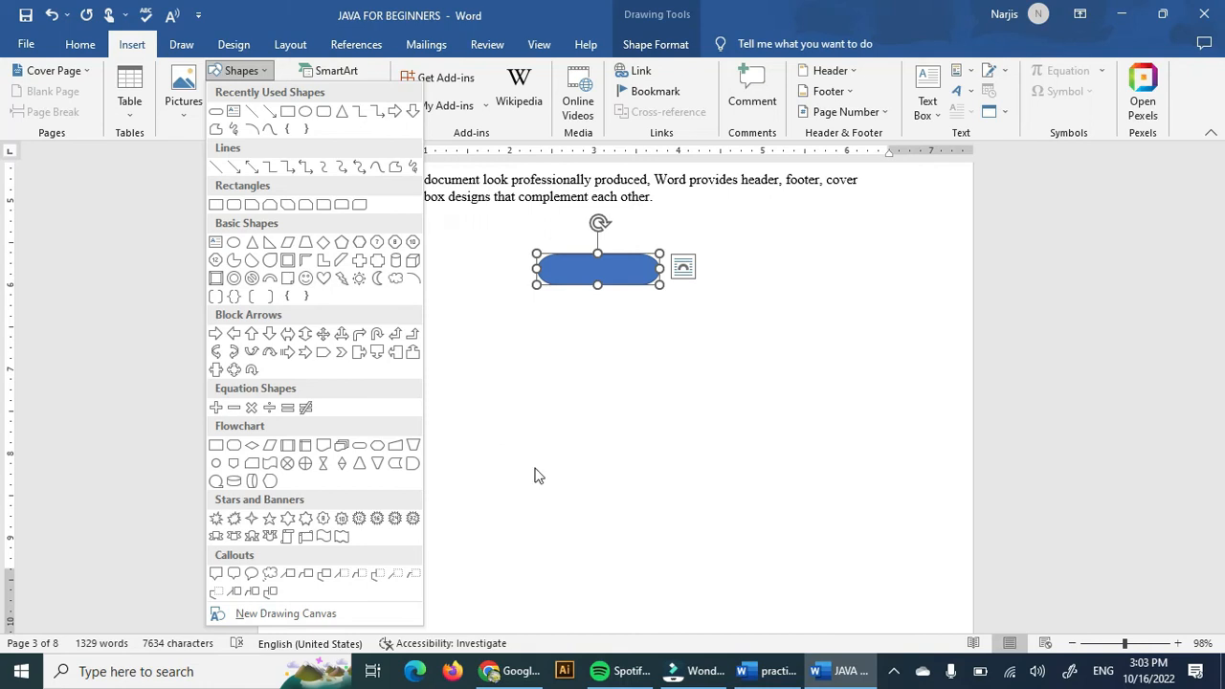
left_click(468, 328)
left_click(234, 92)
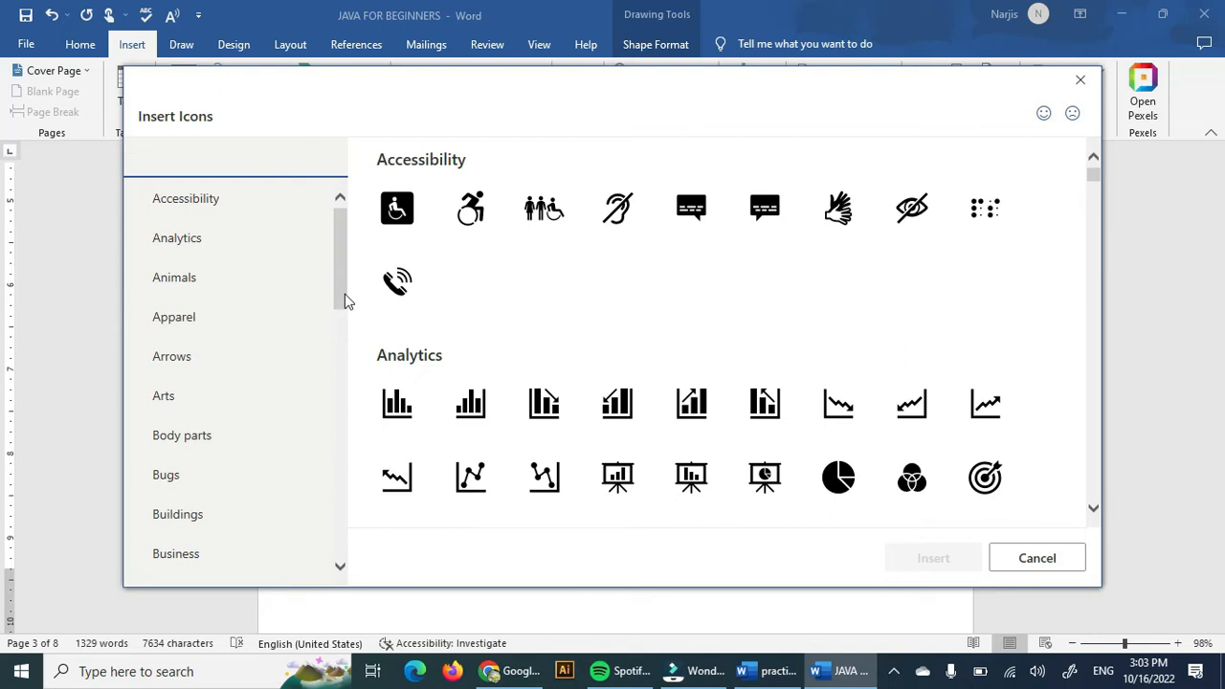
left_click_drag(344, 294, 335, 360)
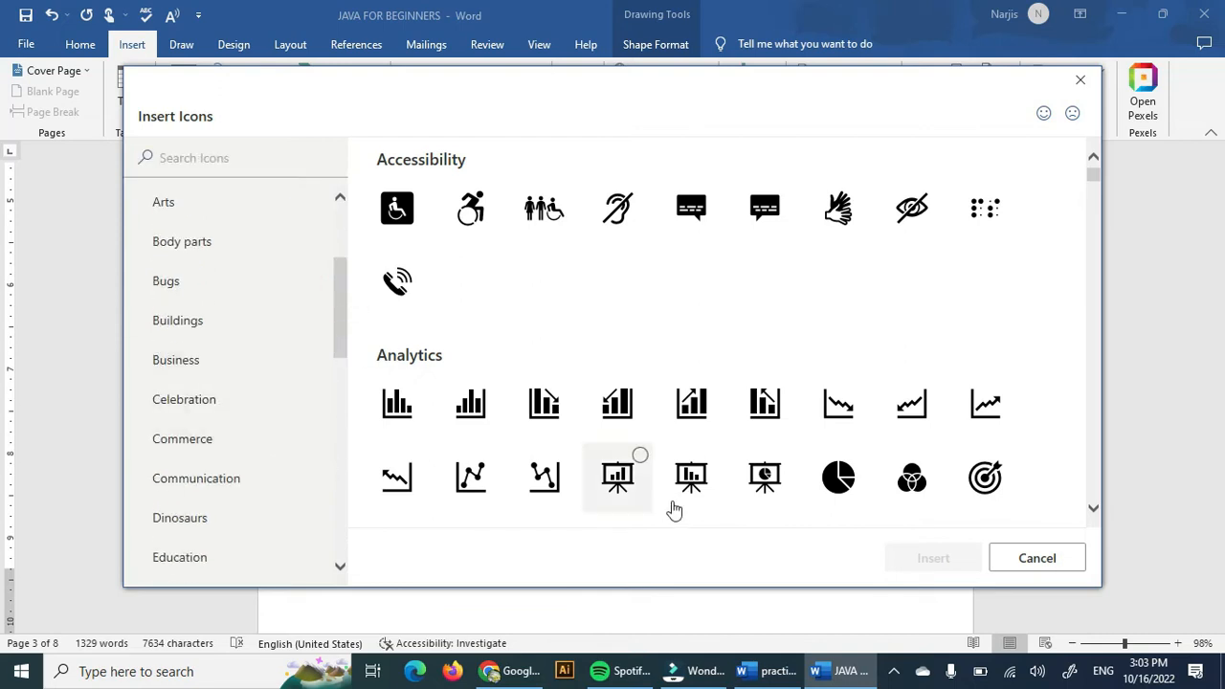
left_click(193, 156)
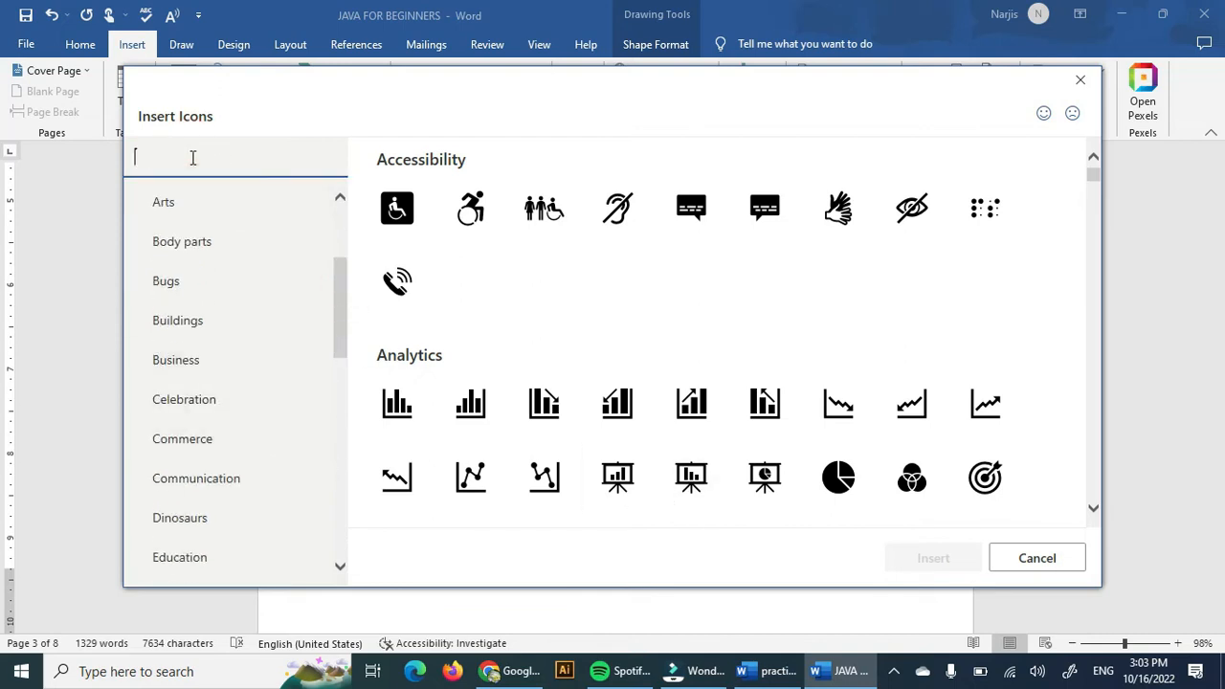
type("ema")
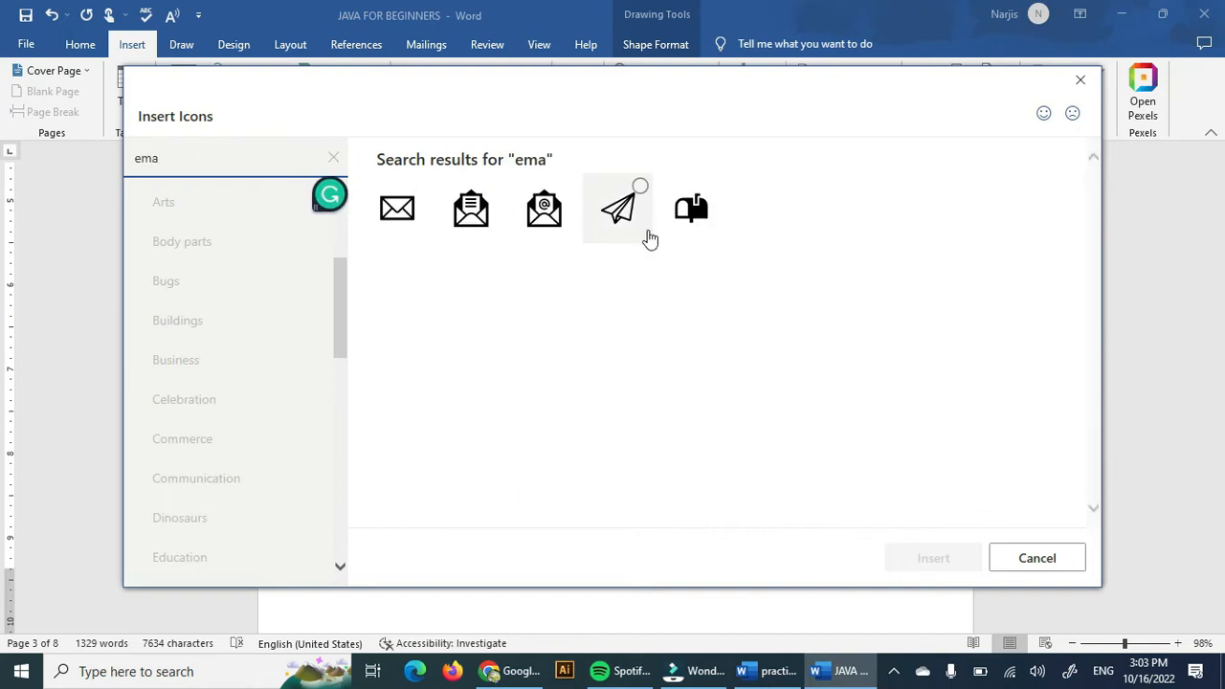
left_click(648, 229)
left_click(934, 559)
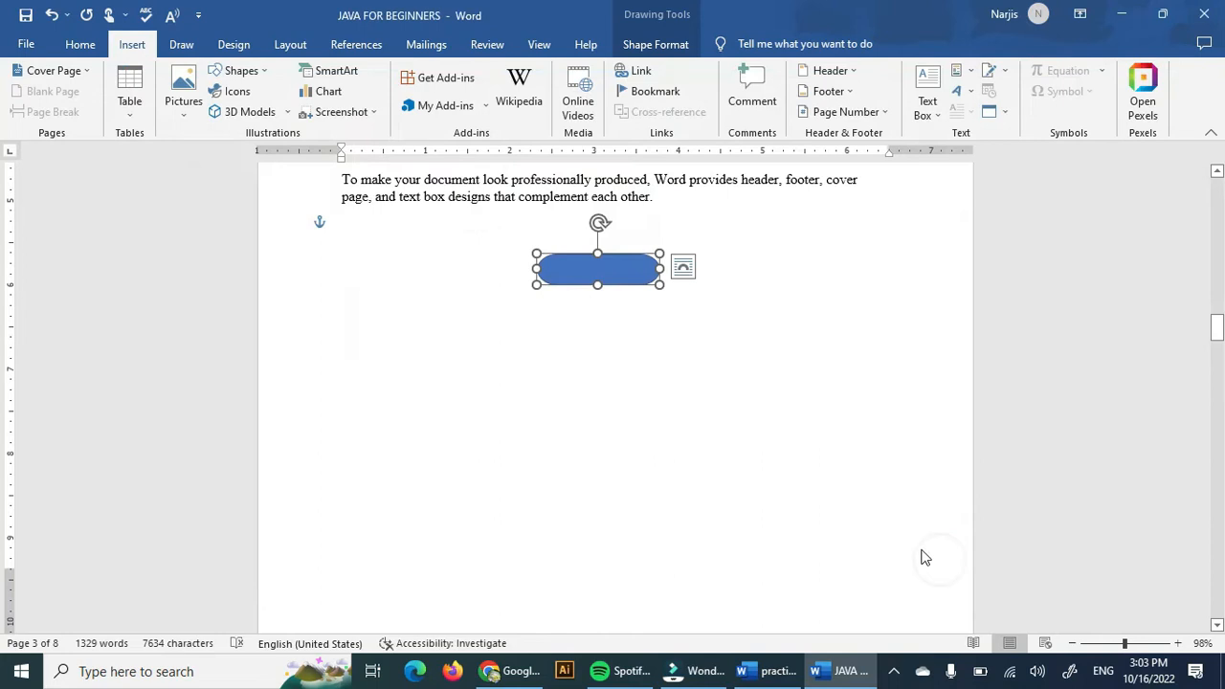
Set the paper plane icon's text wrapping to Tight.
left_click_drag(400, 273, 456, 380)
mouse_move(402, 261)
left_mouse_down()
mouse_move(443, 304)
mouse_move(415, 258)
left_mouse_up()
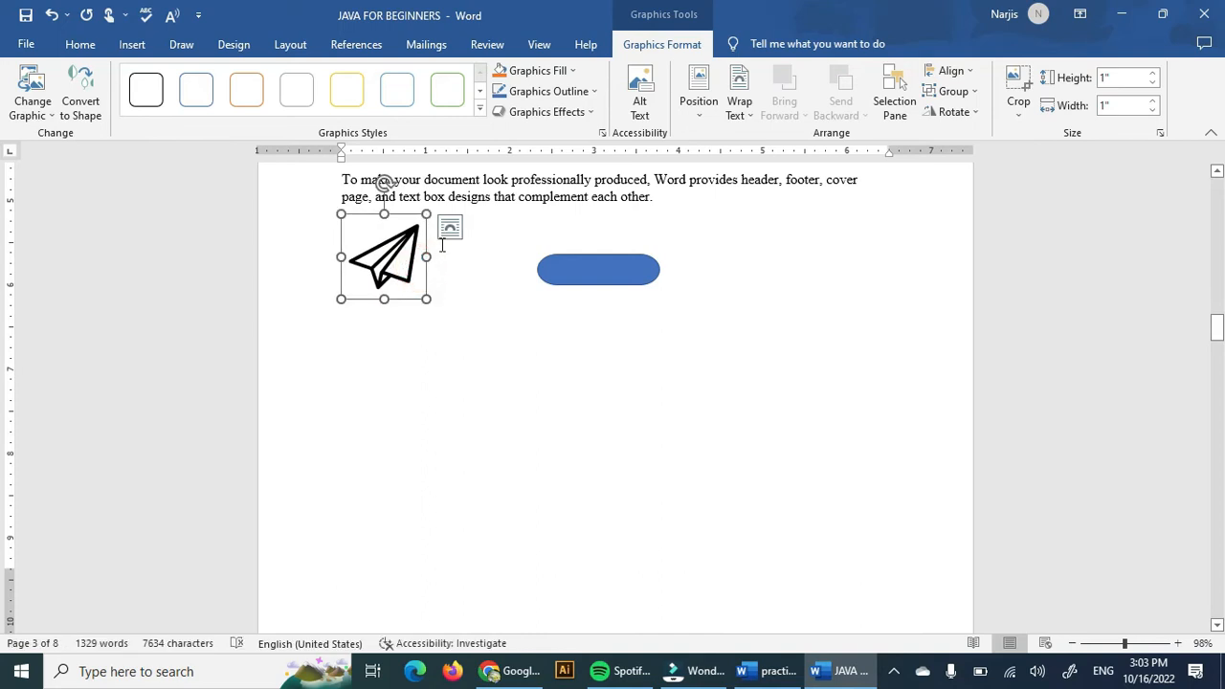
left_click(450, 227)
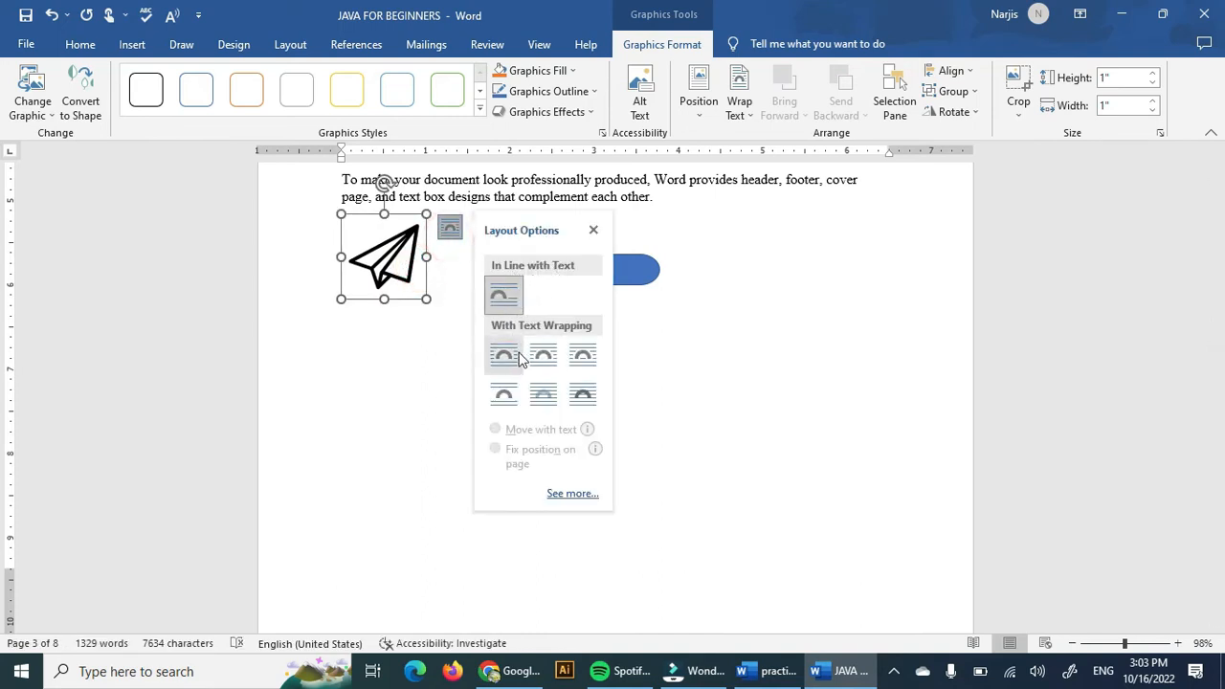
left_click(543, 355)
Resize the paper plane icon to about 0.7 inches and place it at the right edge of the 'Video provides' paragraph.
left_click_drag(374, 259, 497, 196)
left_click_drag(542, 256, 516, 230)
left_click_drag(492, 204, 676, 256)
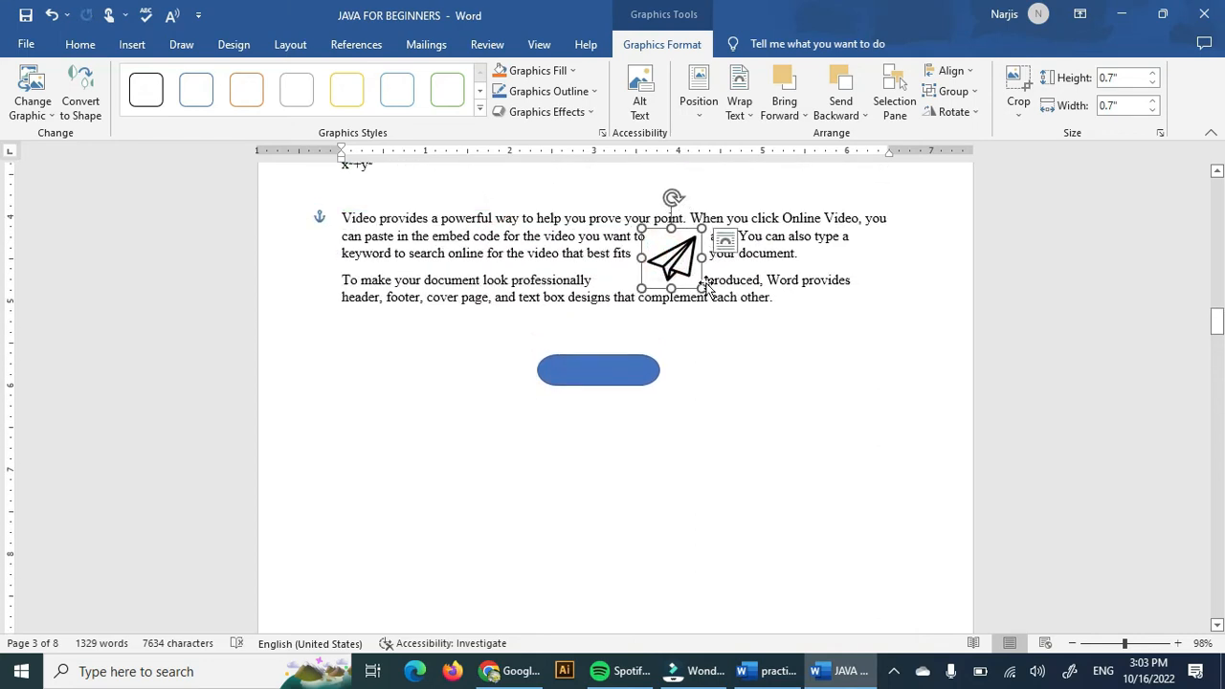
left_click(755, 364)
left_click_drag(670, 255, 880, 280)
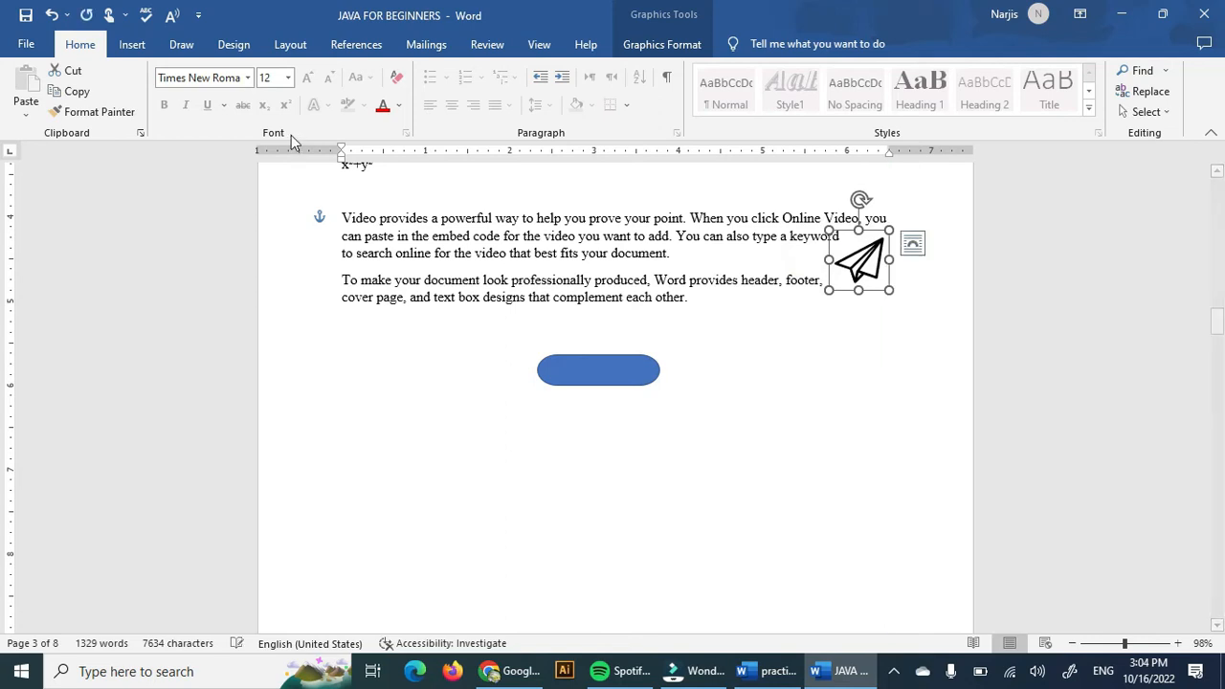
Insert an animated butterfly 3D model from the All Animated Models collection below the last paragraph on page 3.
left_click(131, 44)
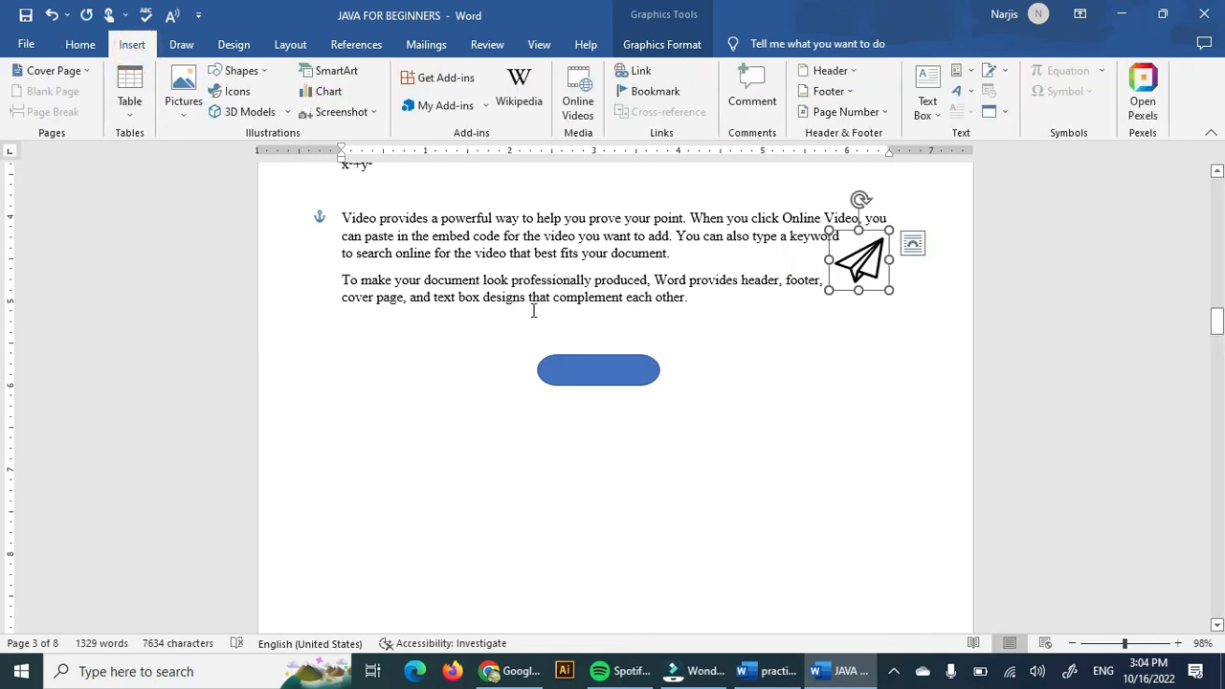
left_click(618, 553)
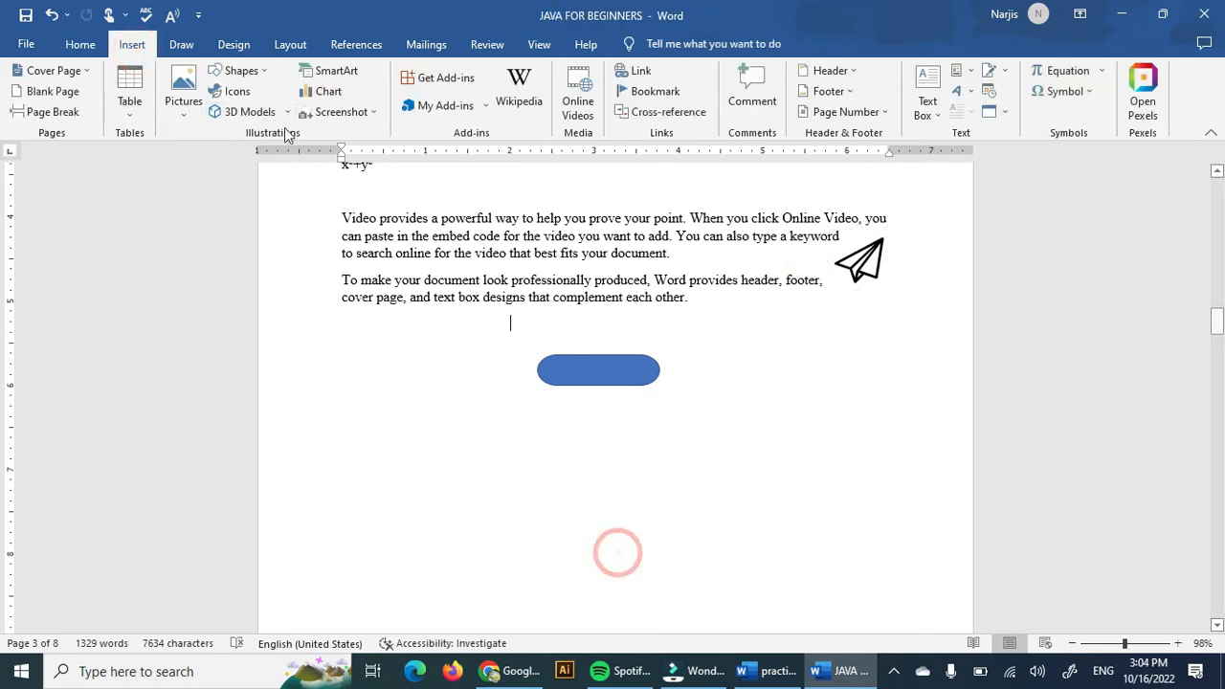
left_click(271, 112)
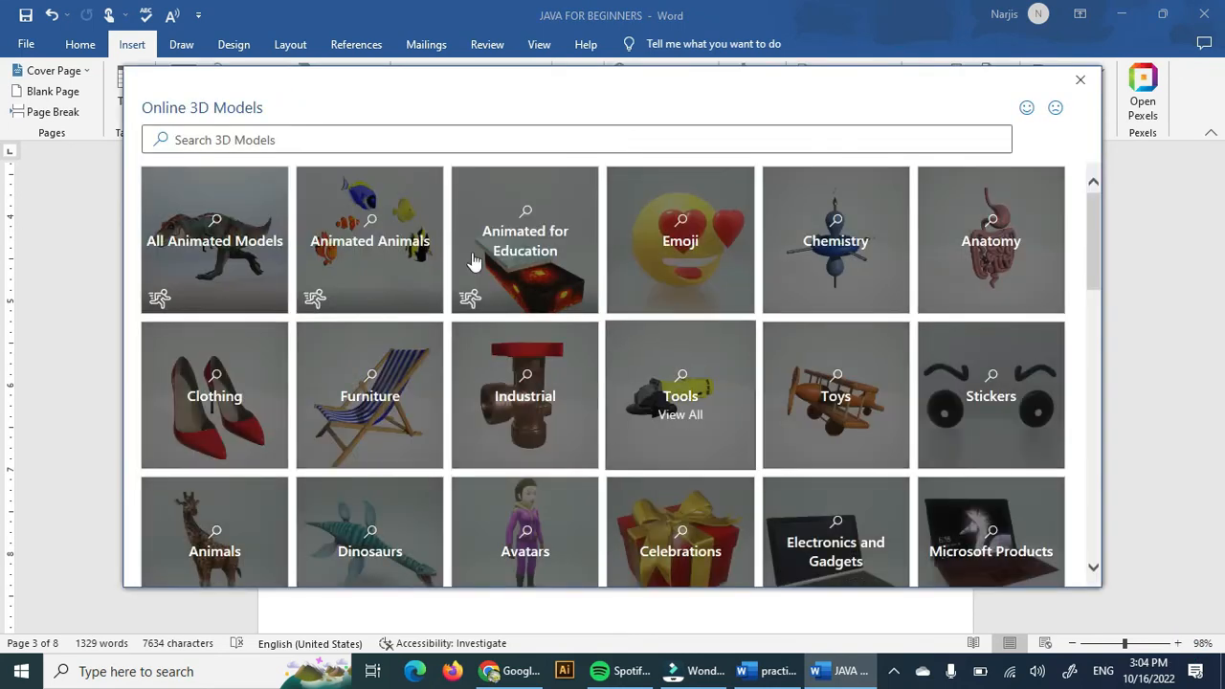
left_click(224, 245)
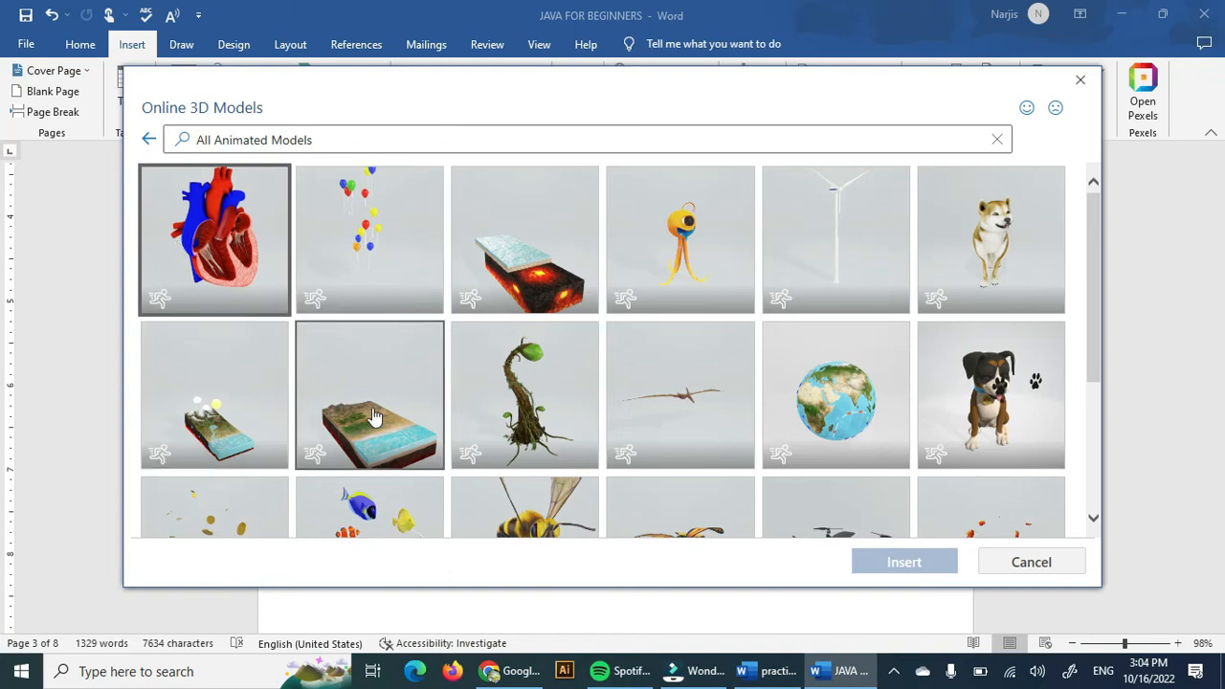
scroll(433, 439, "down", 1)
scroll(432, 439, "down", 1)
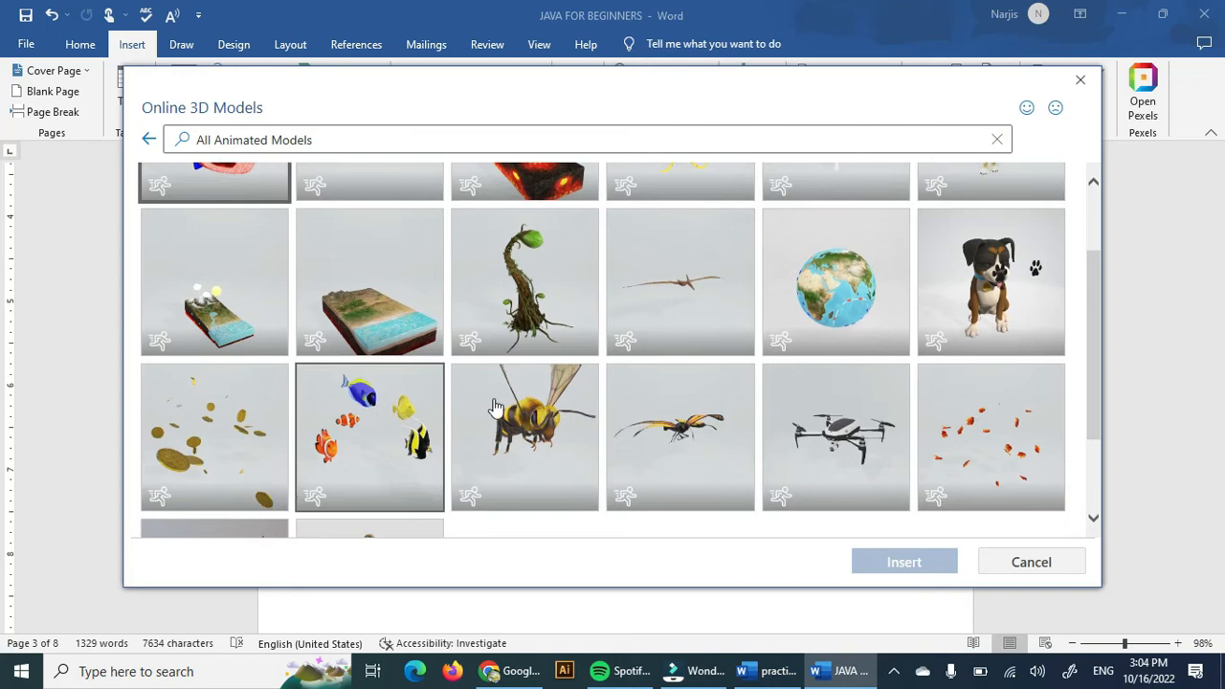
scroll(555, 402, "down", 1)
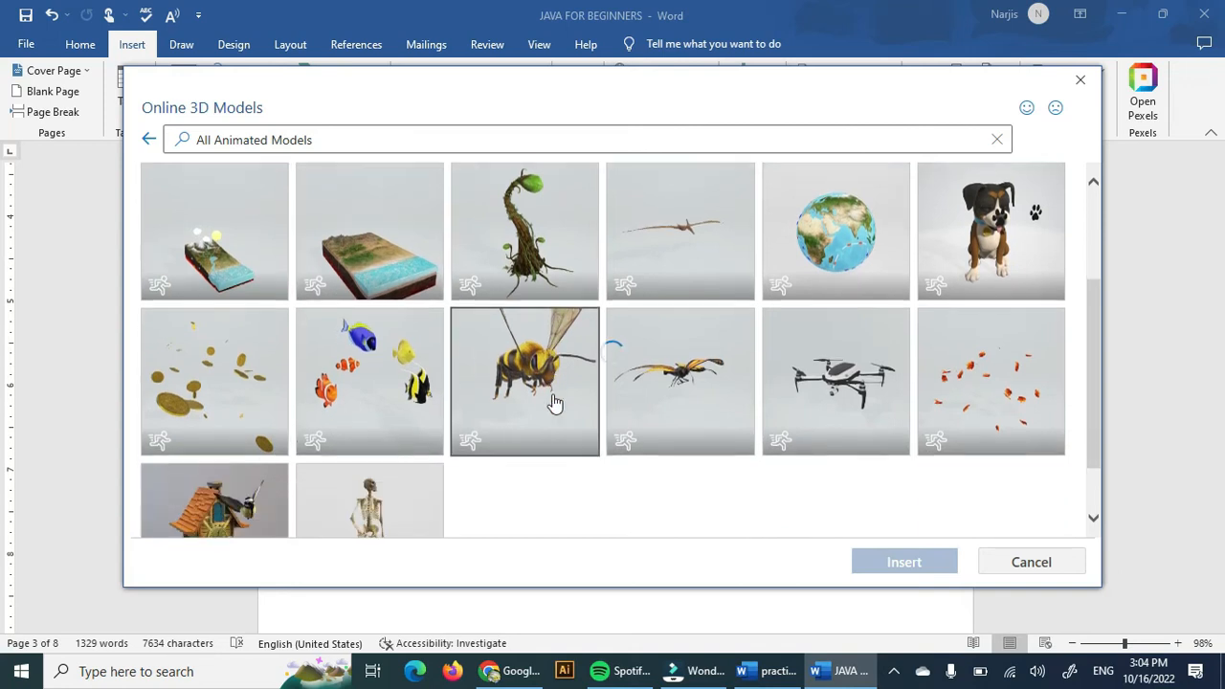
left_click(646, 406)
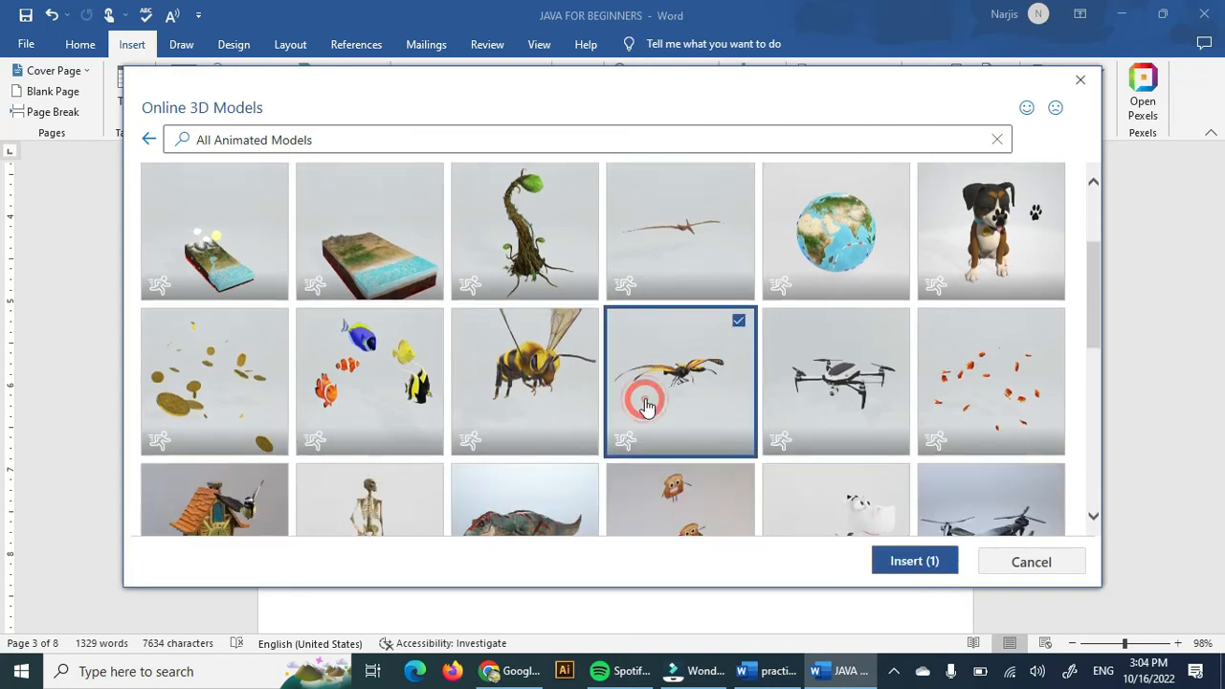
left_click(917, 563)
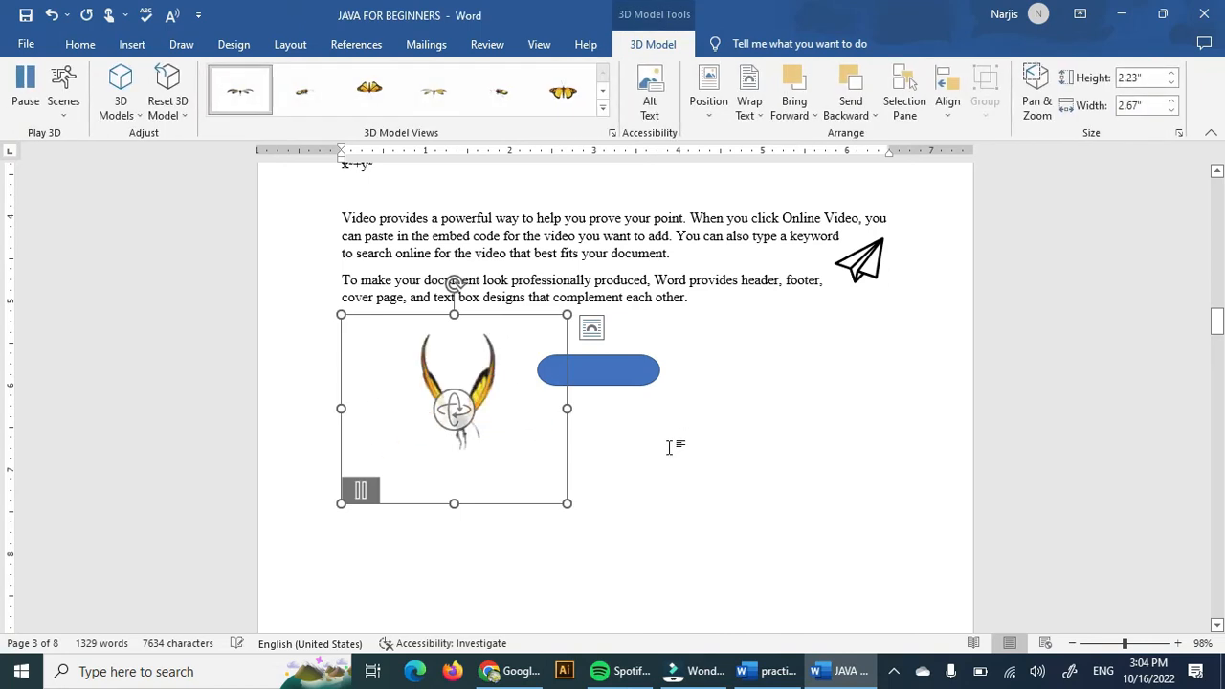
Rotate the butterfly 3D model to face forward and shrink its frame.
left_click(732, 575)
left_click(498, 493)
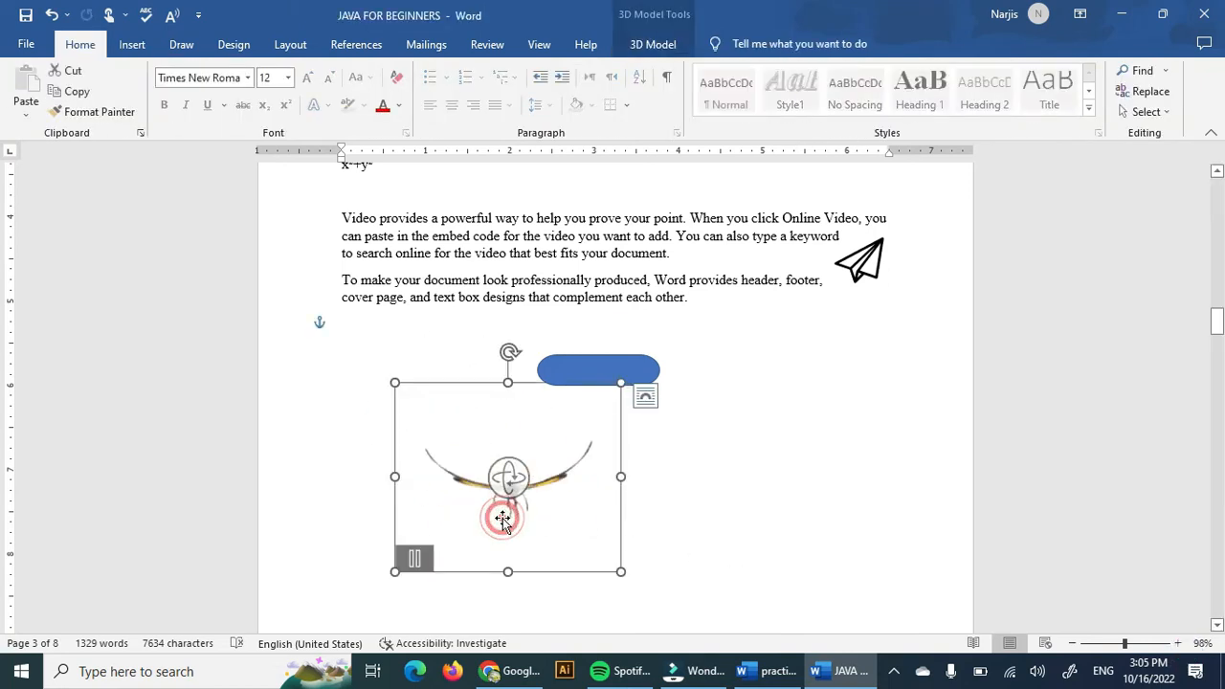
left_click_drag(501, 467, 580, 439)
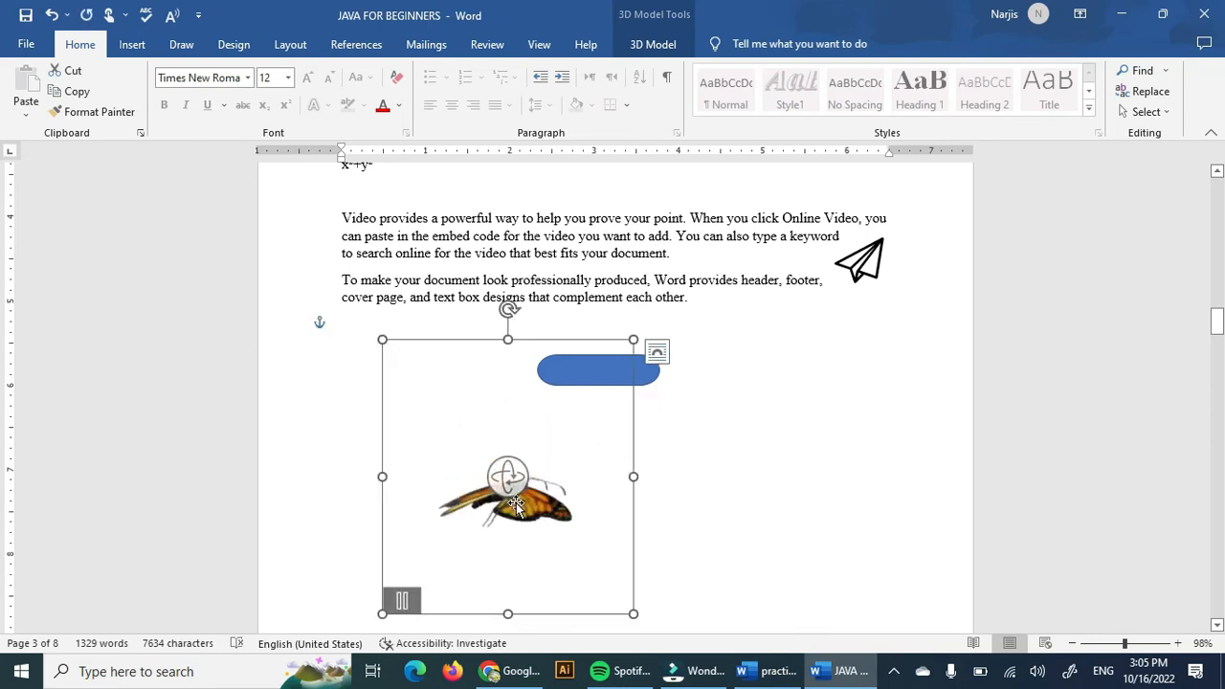
left_click_drag(633, 612, 573, 517)
Move the butterfly model lower on the page and set its text wrapping to Tight.
scroll(754, 547, "down", 4)
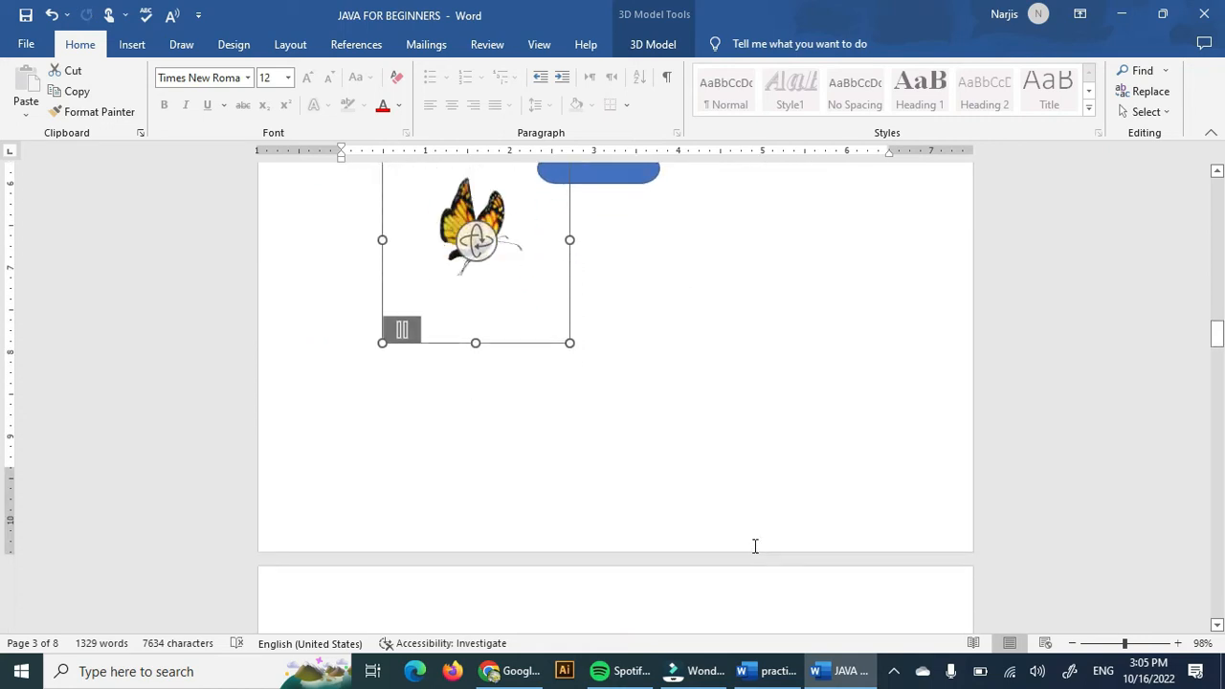
scroll(755, 543, "up", 5)
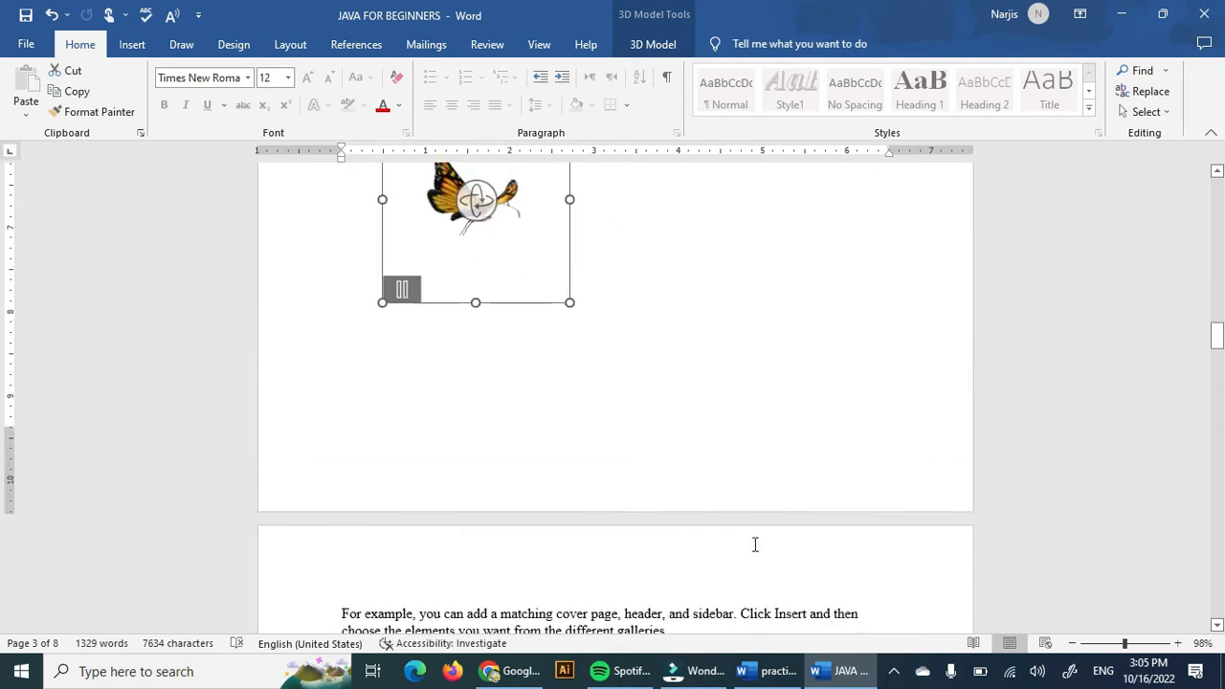
left_click_drag(498, 366, 564, 625)
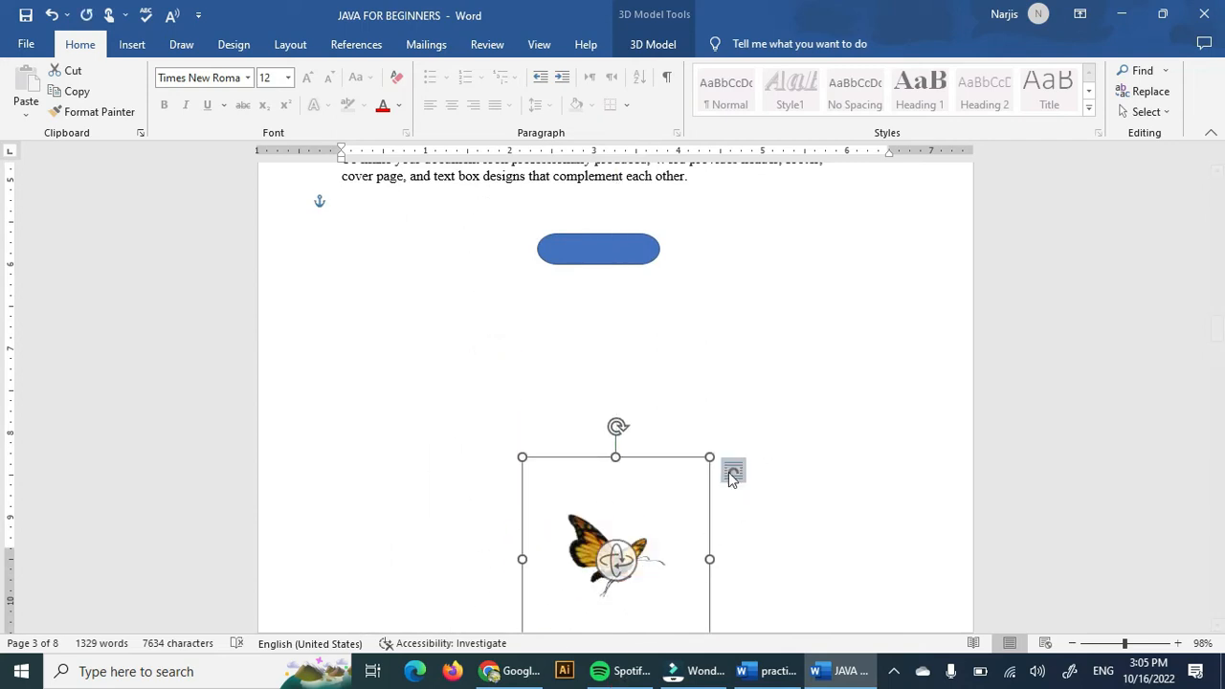
left_click(732, 470)
left_click(827, 495)
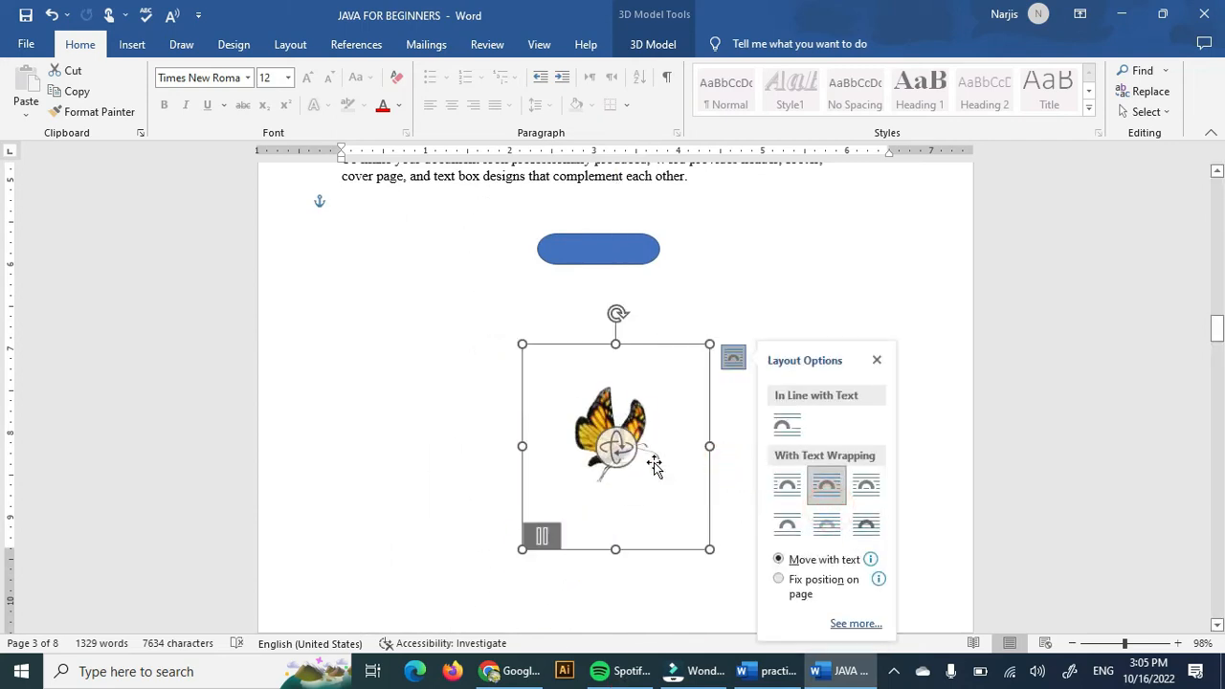
left_click(654, 458)
Shrink the butterfly model and move it onto the top-left corner of the flower picture on page 4.
left_click_drag(711, 548, 656, 438)
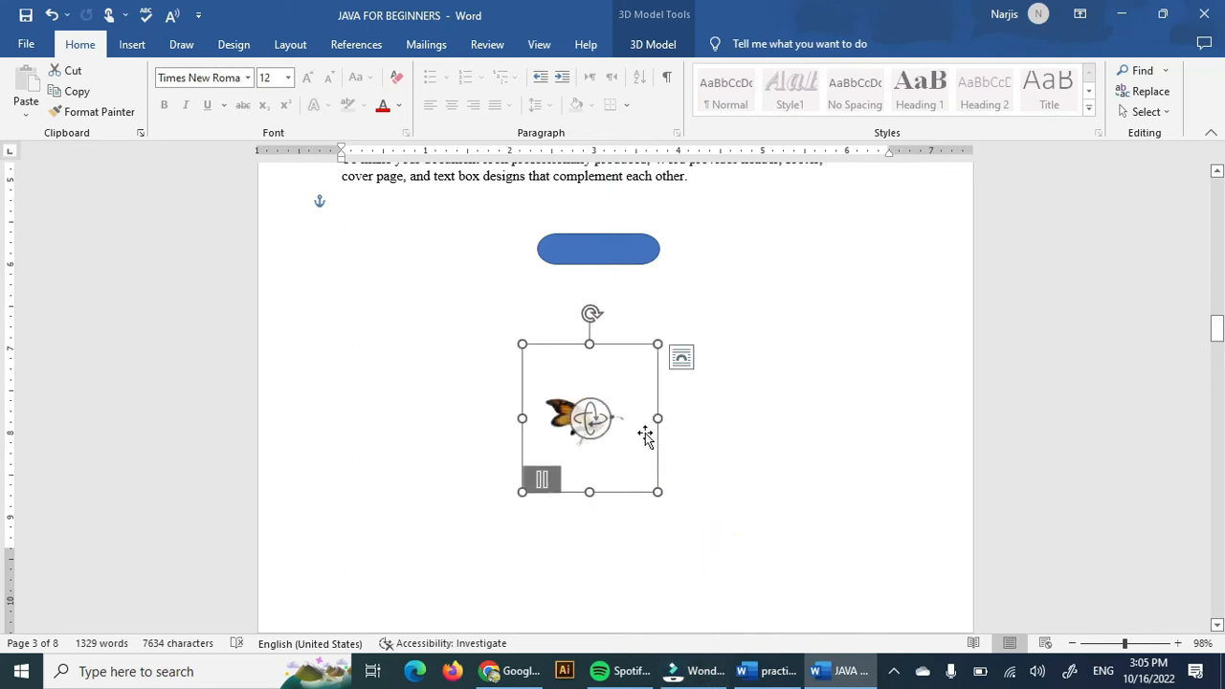
left_click_drag(645, 374, 693, 618)
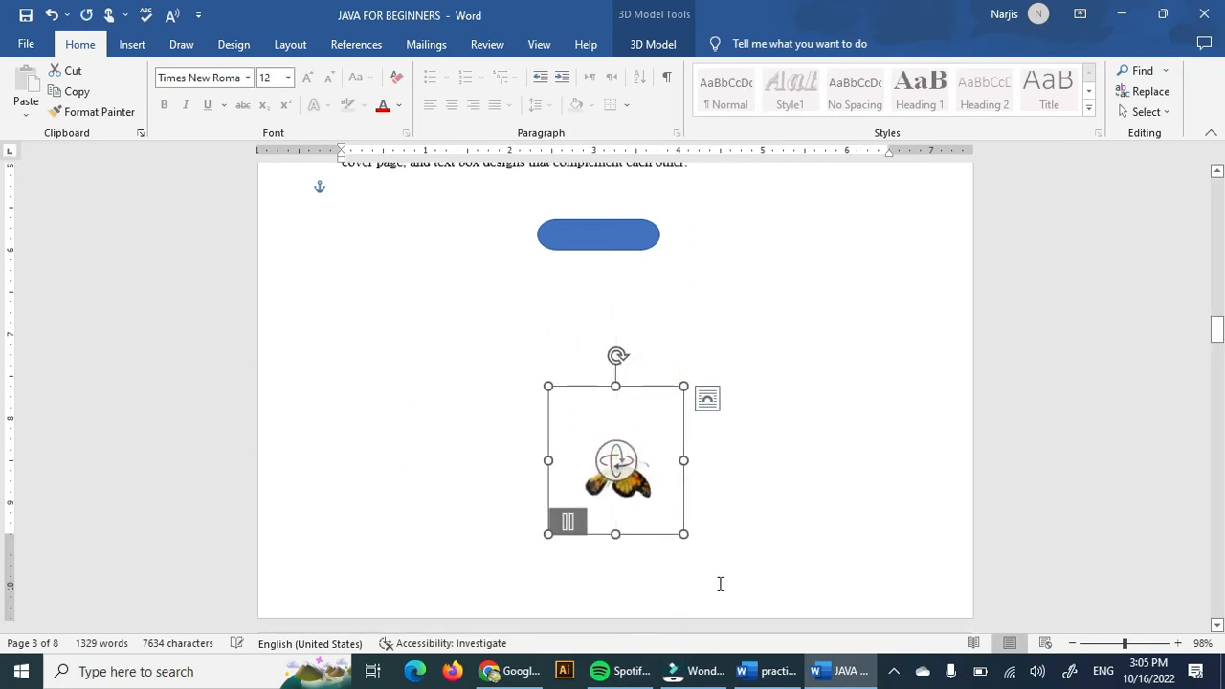
scroll(718, 564, "down", 4)
left_click_drag(651, 259, 696, 620)
scroll(911, 486, "down", 7)
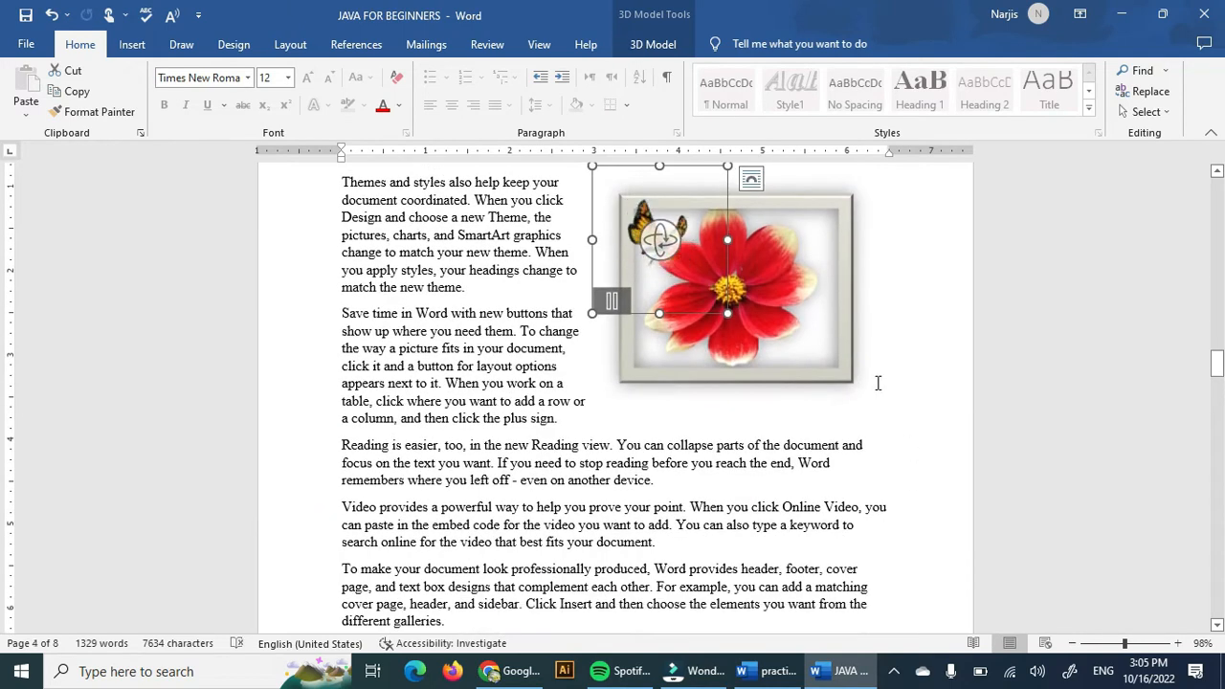
Slightly resize the flower picture and shift it right so the butterfly perches on its corner.
left_click(843, 364)
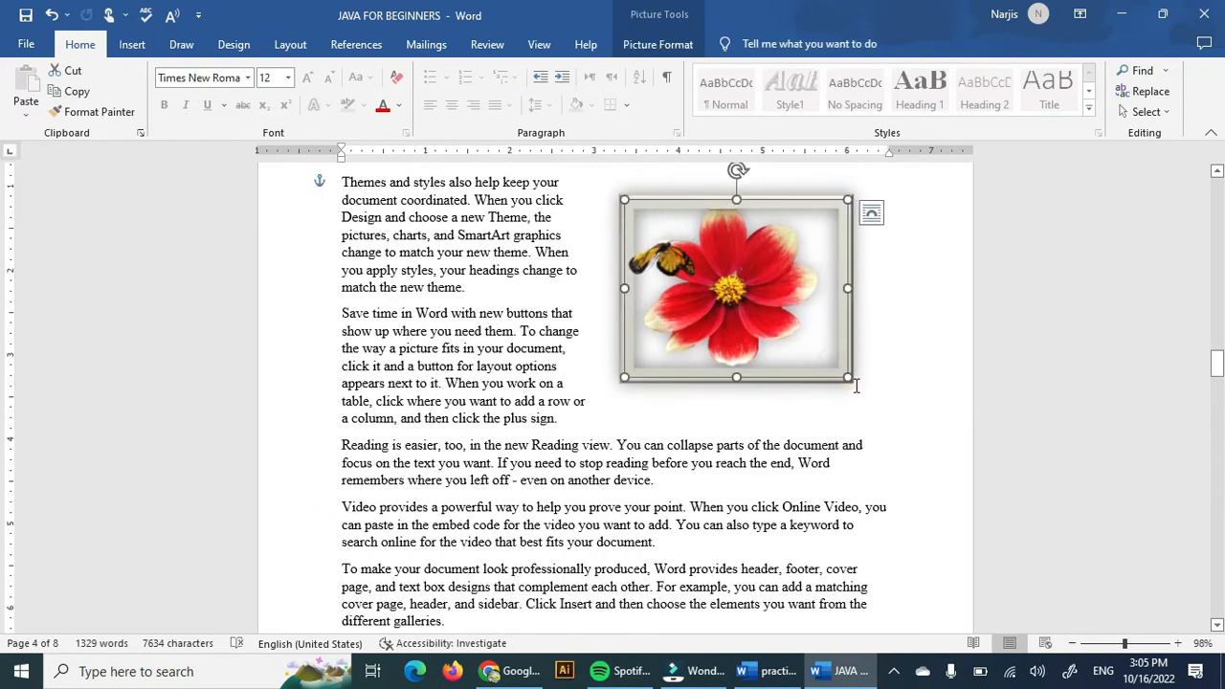
left_click_drag(847, 376, 842, 373)
left_click_drag(801, 334, 824, 341)
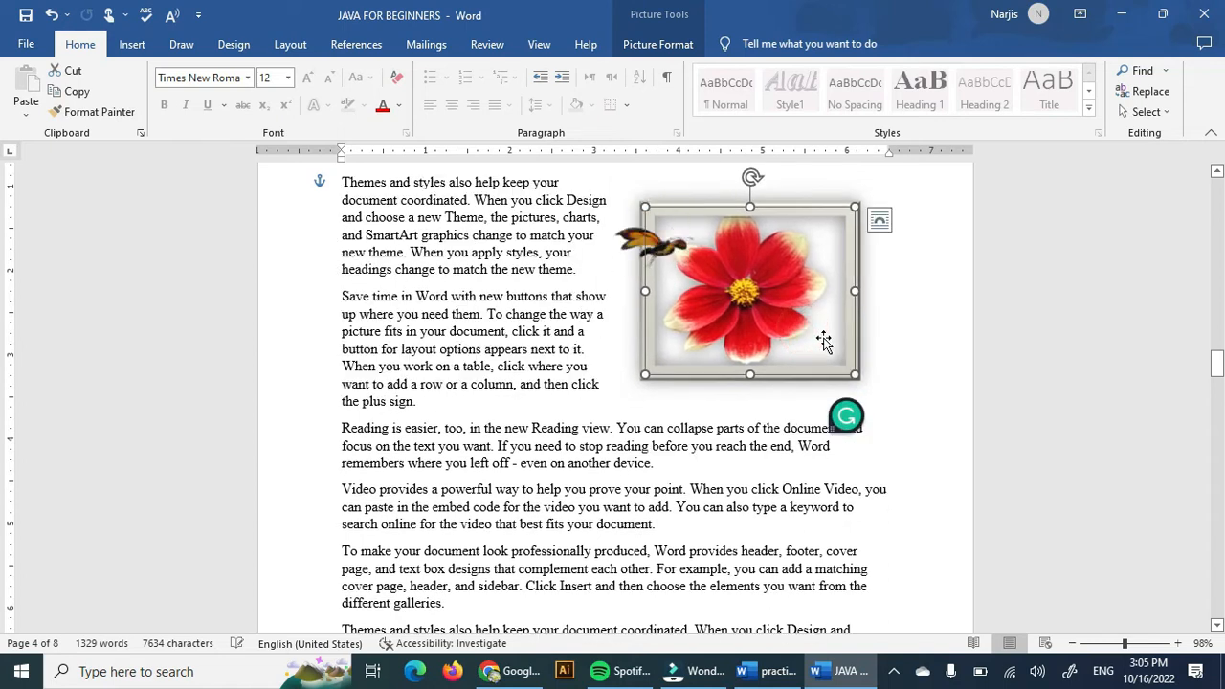
left_click(910, 409)
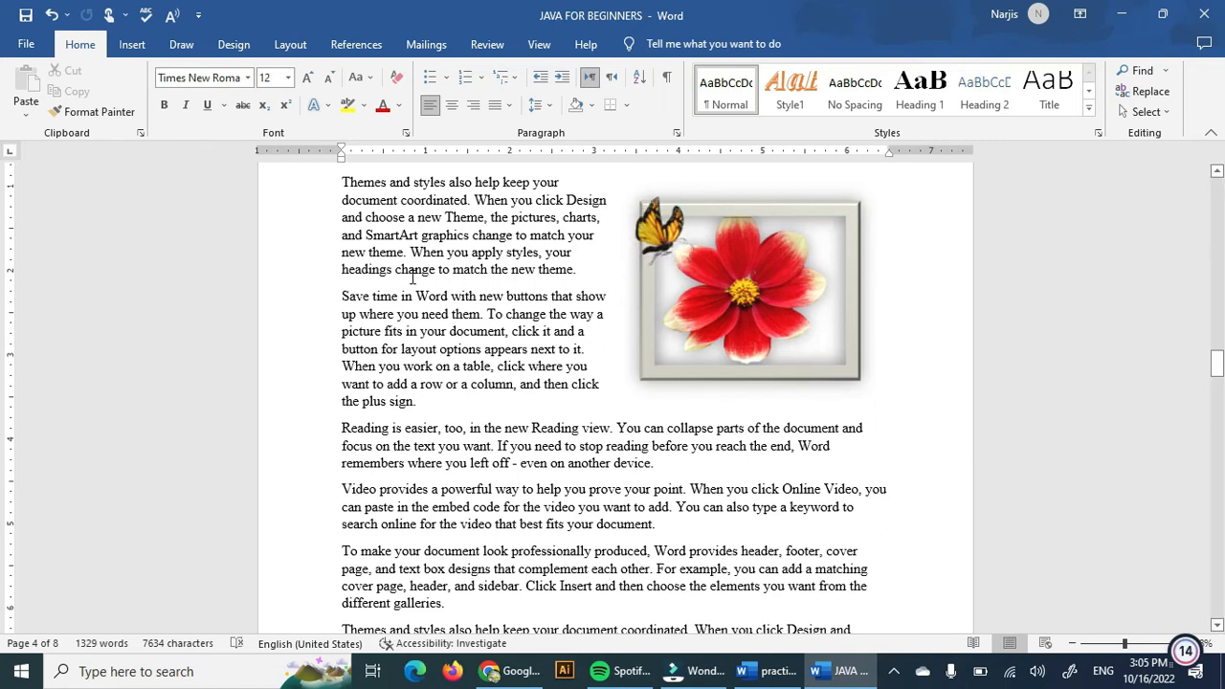
Insert a Hierarchy SmartArt graphic below the 'Save time in Word' paragraph.
scroll(672, 545, "up", 3)
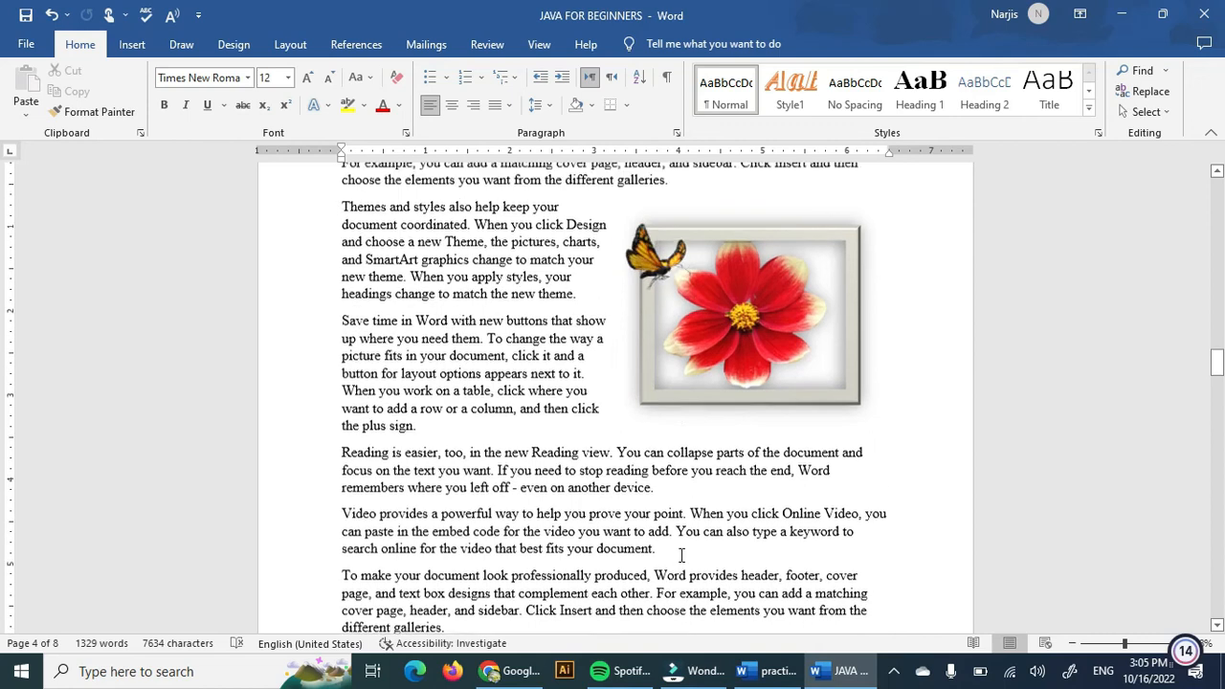
left_click(122, 46)
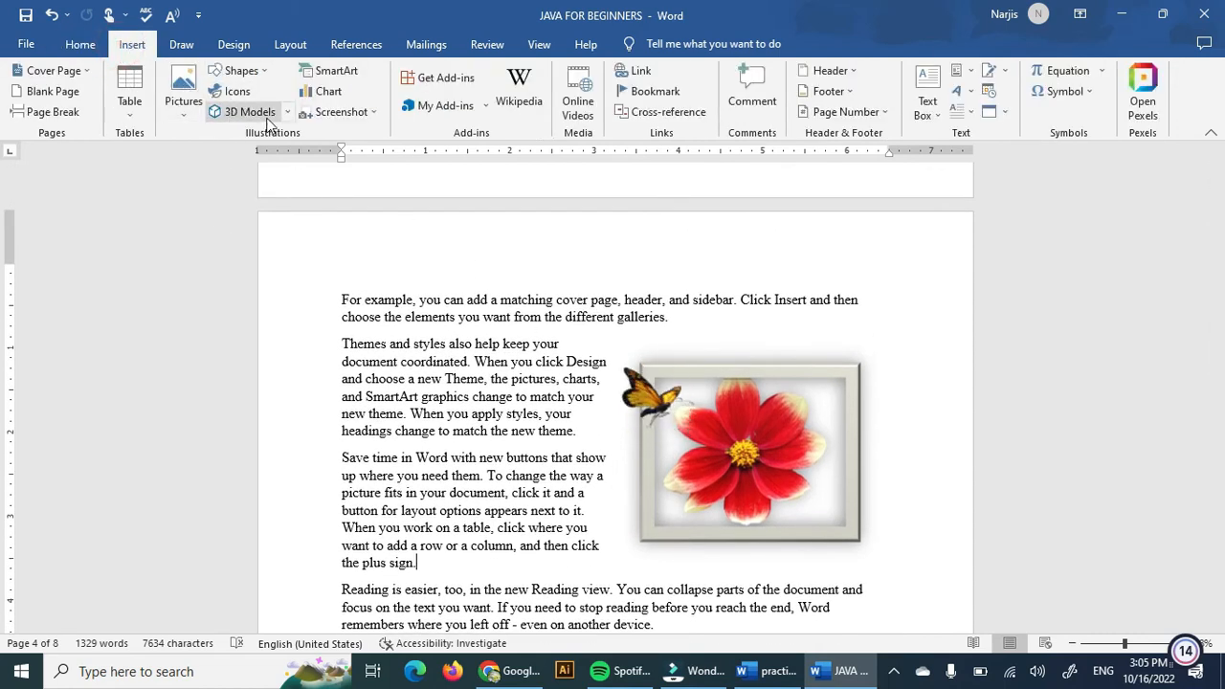
scroll(424, 402, "up", 10)
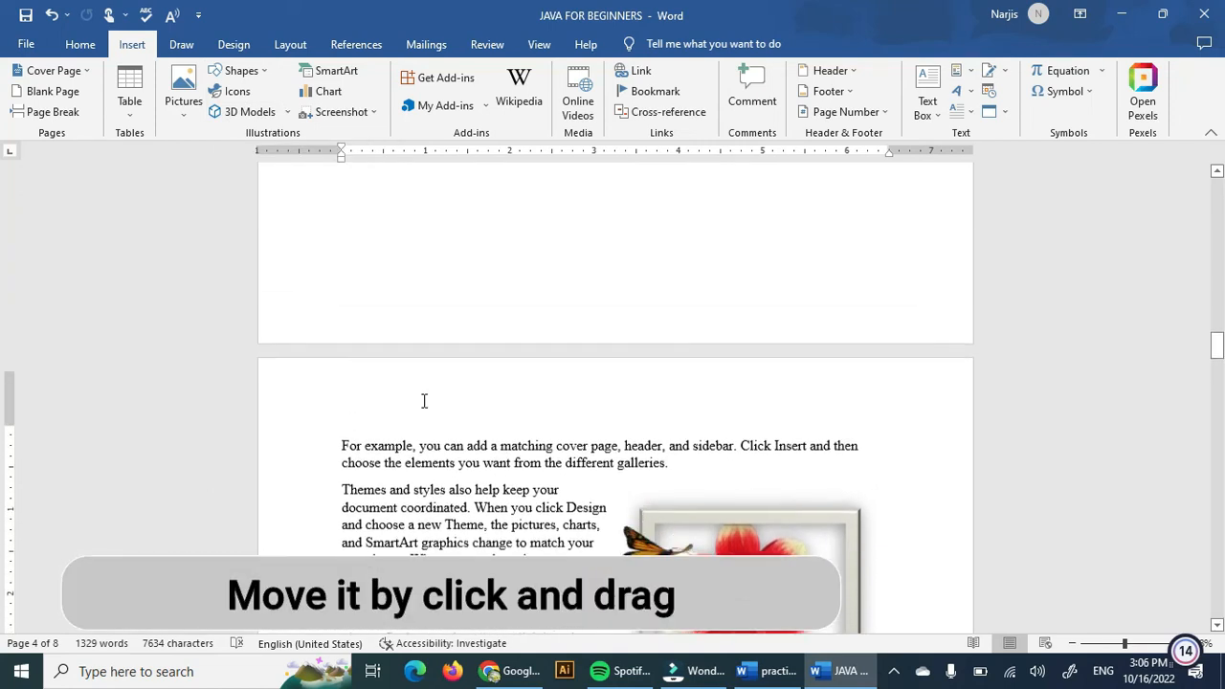
left_click(323, 76)
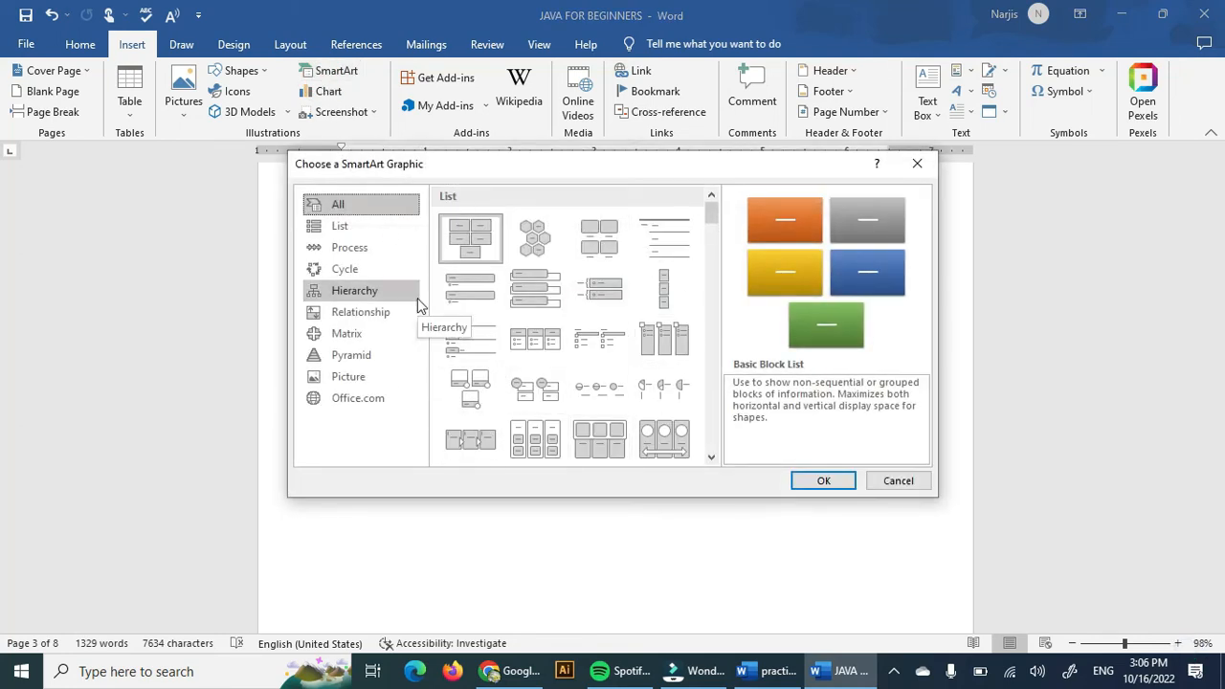
left_click(402, 231)
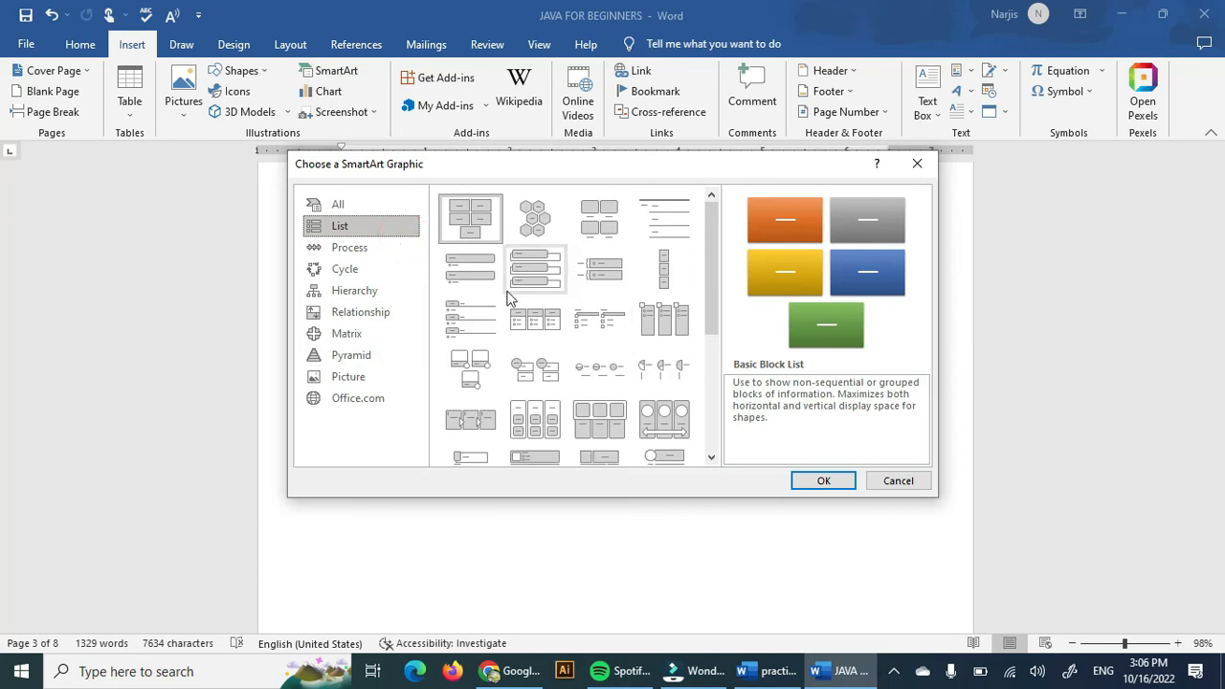
left_click(357, 292)
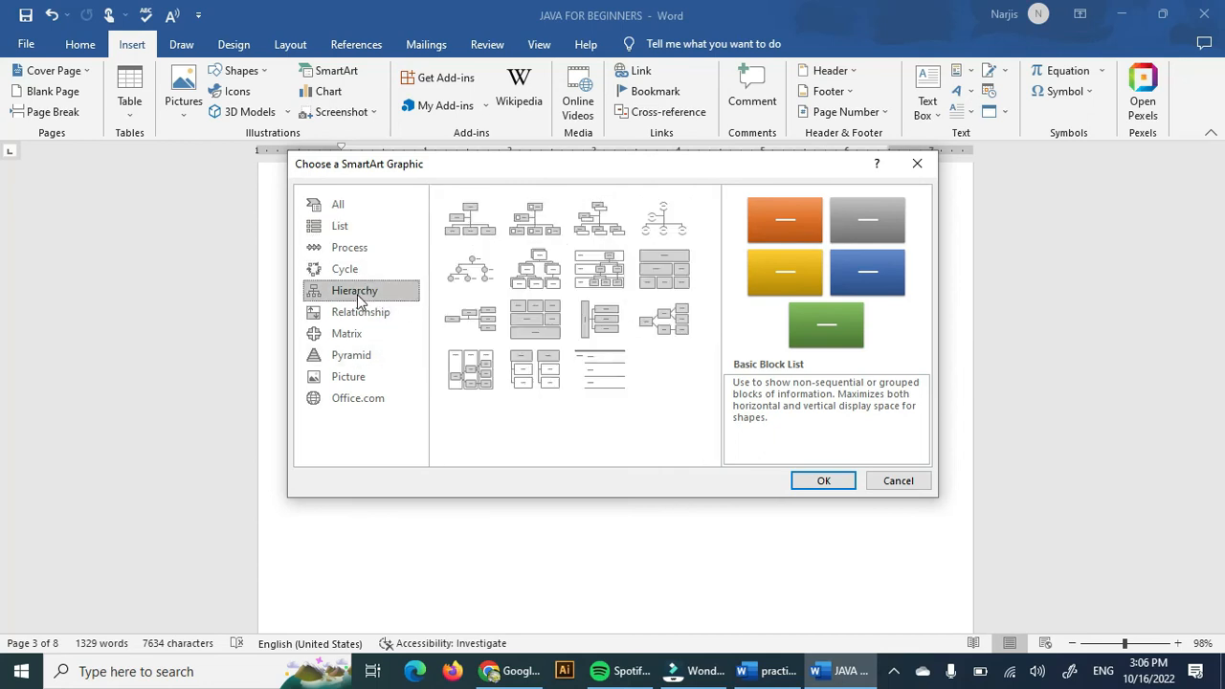
left_click(541, 268)
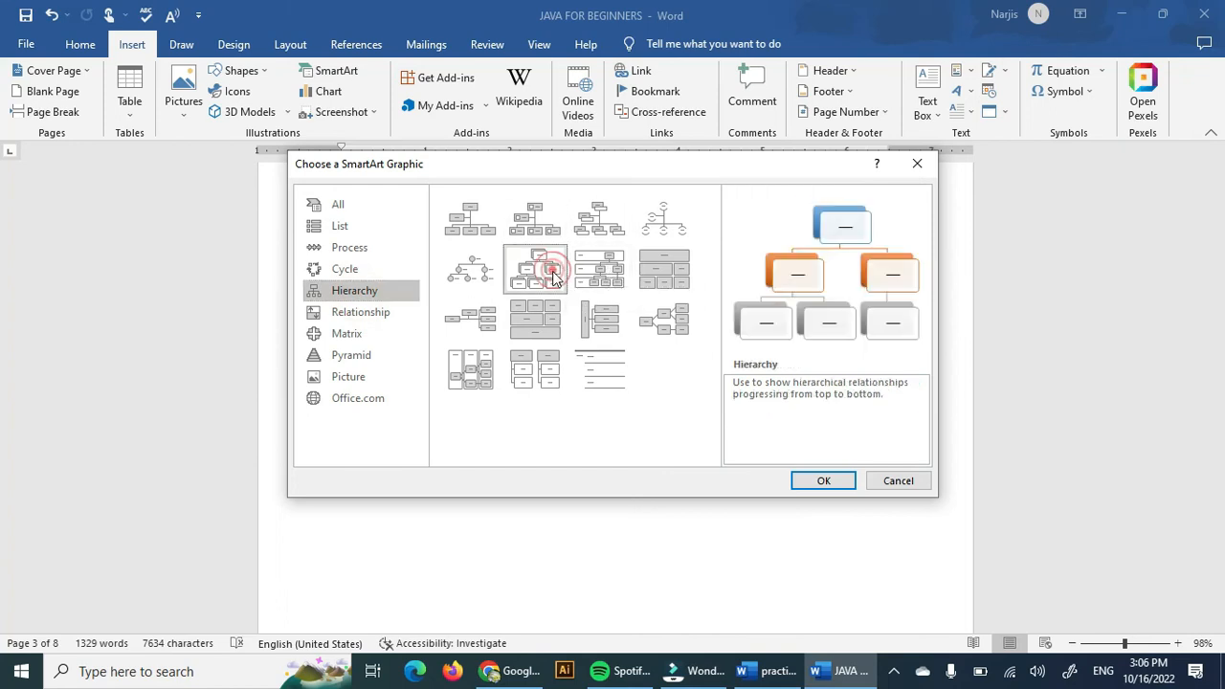
left_click(812, 479)
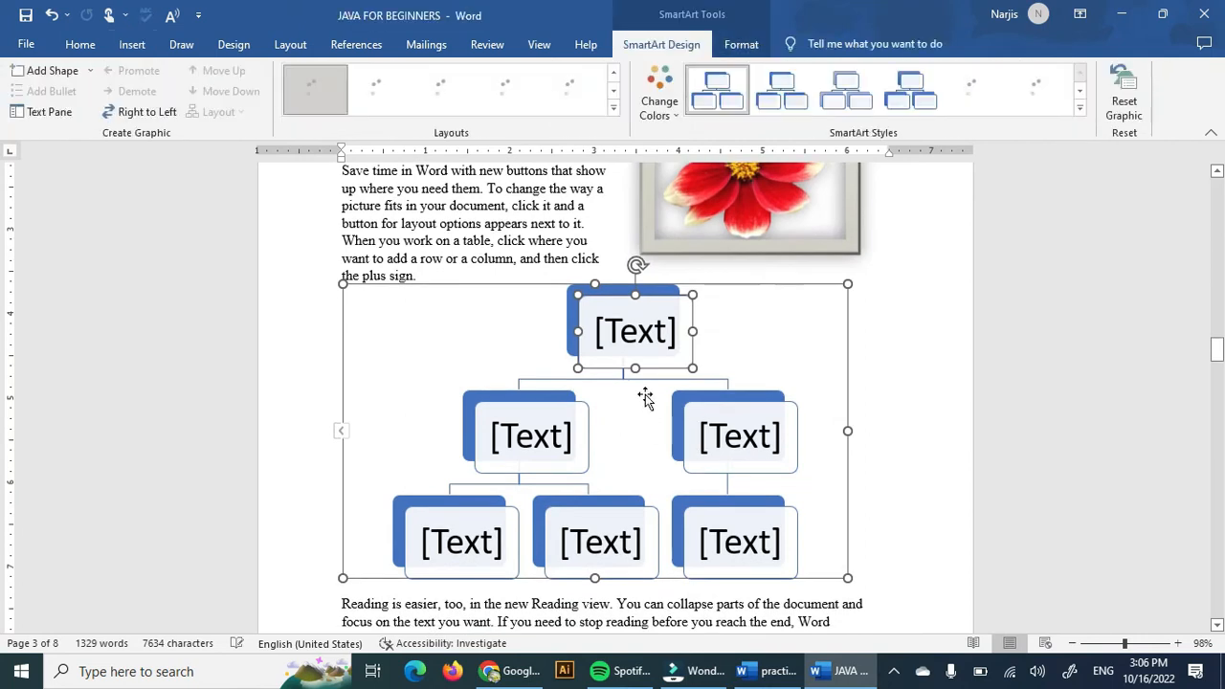
Enter 'Boss' in the top box of the hierarchy.
left_click(662, 333)
left_click(665, 334)
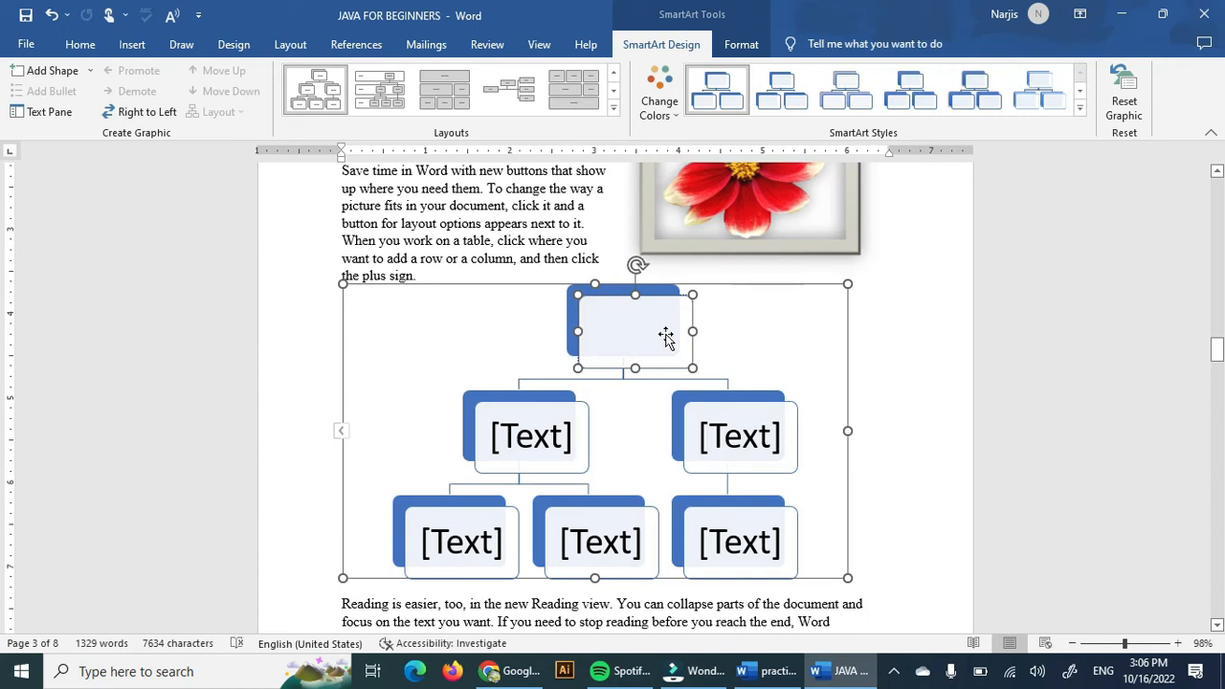
type("Boss")
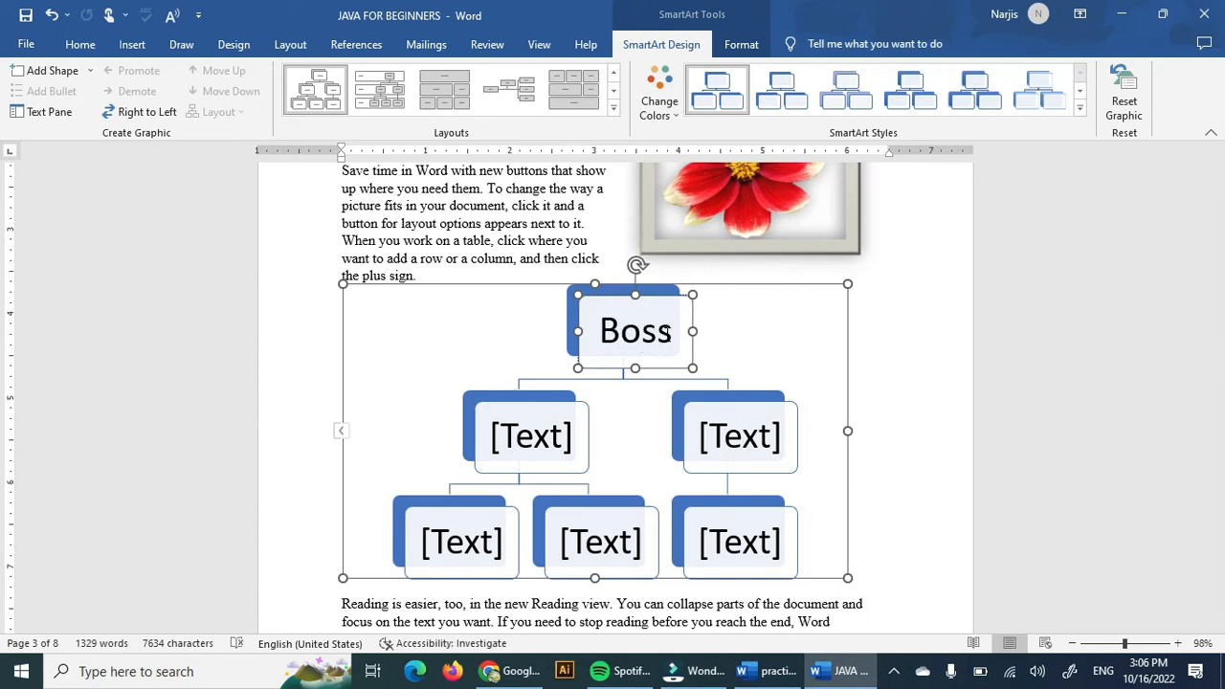
Replace the text in the top box of the hierarchy with 'Director'.
left_click(565, 423)
left_click(562, 417)
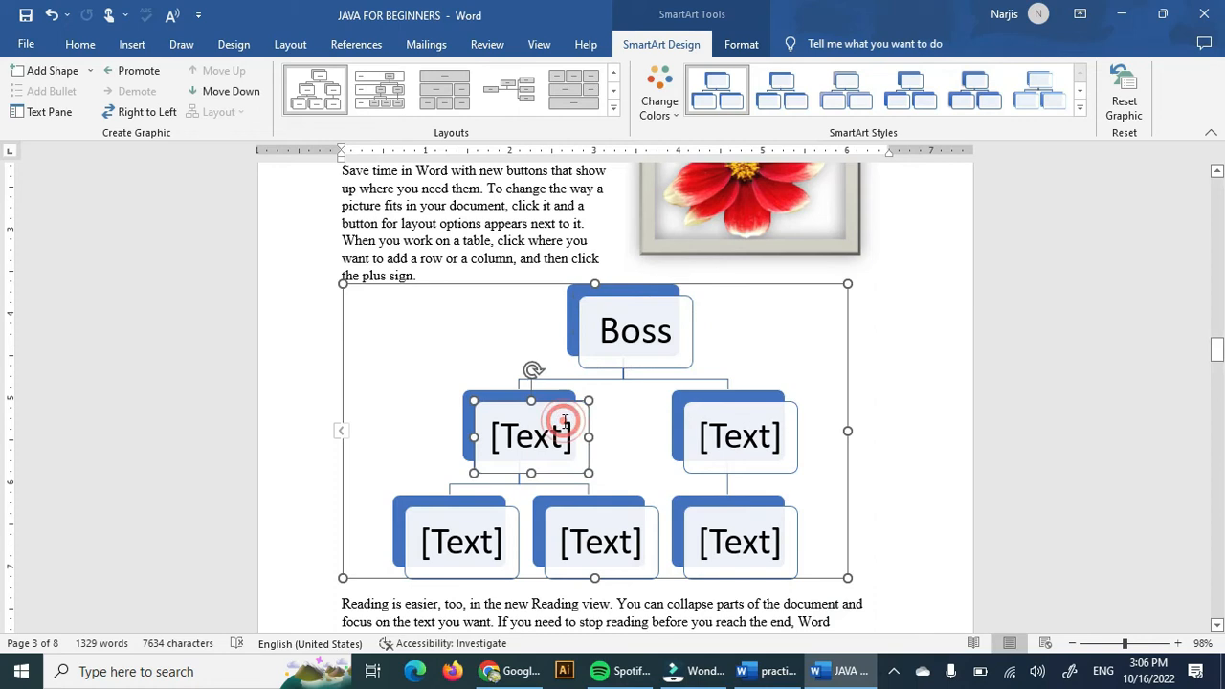
left_click(621, 337)
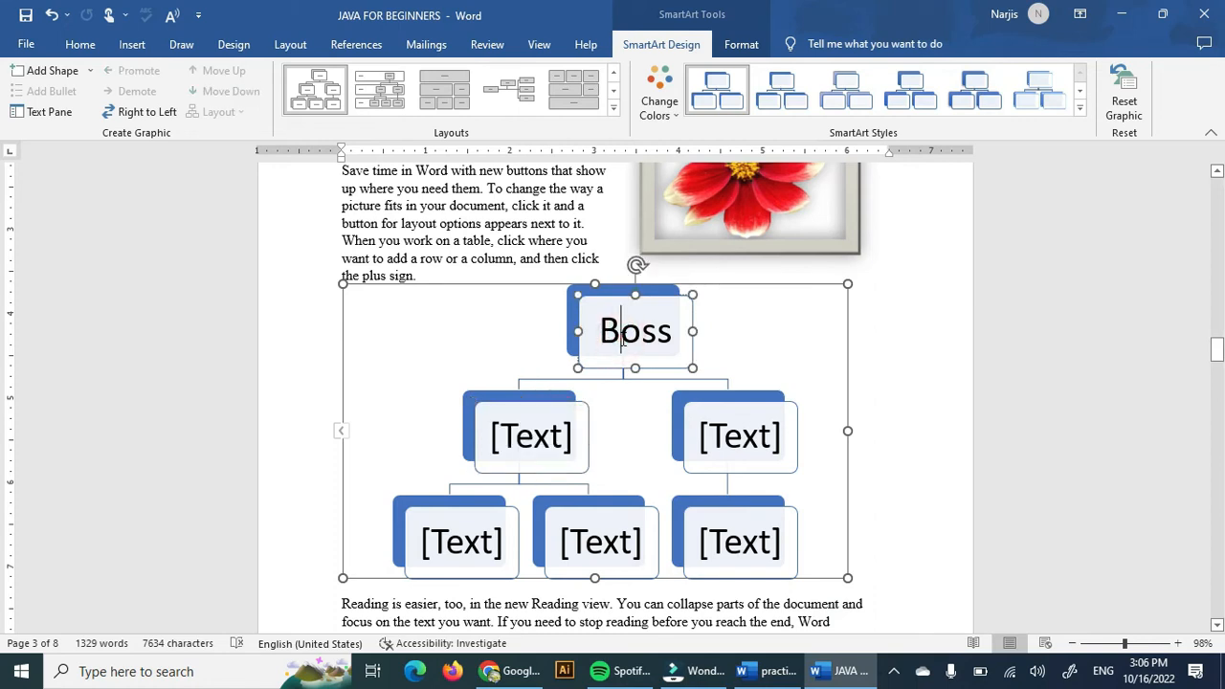
type("A")
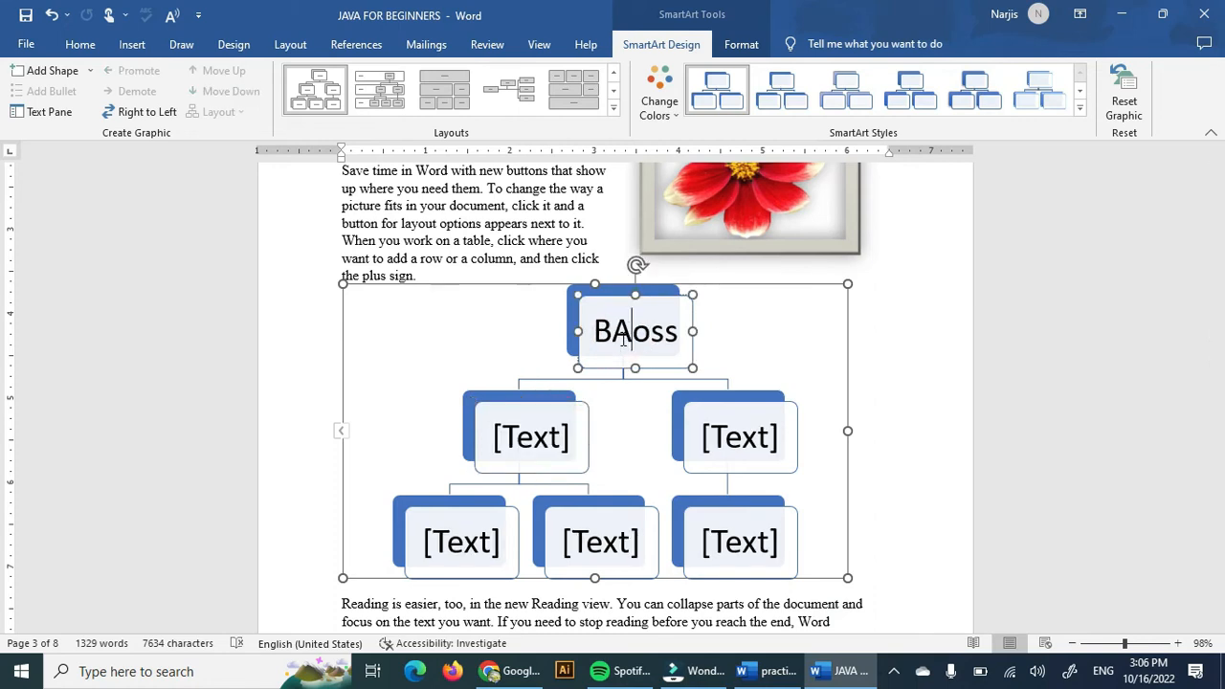
key("Delete")
key("BackSpace")
key("BackSpace")
key("Delete")
key("Delete")
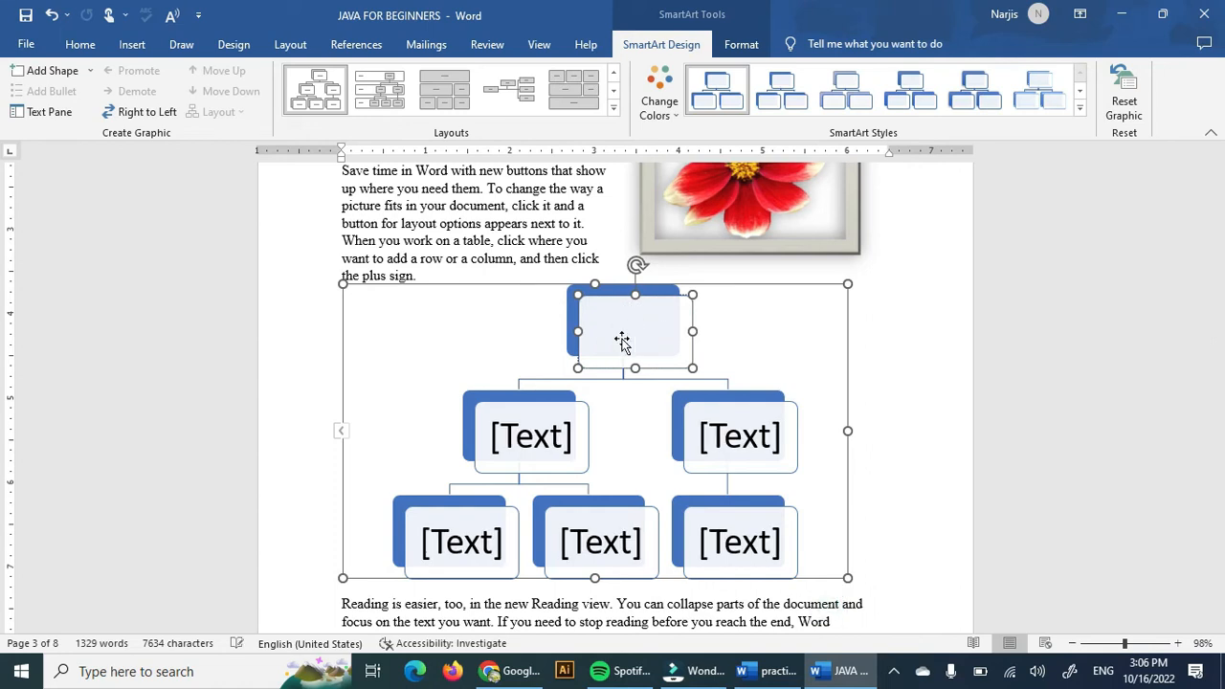
type("Direc")
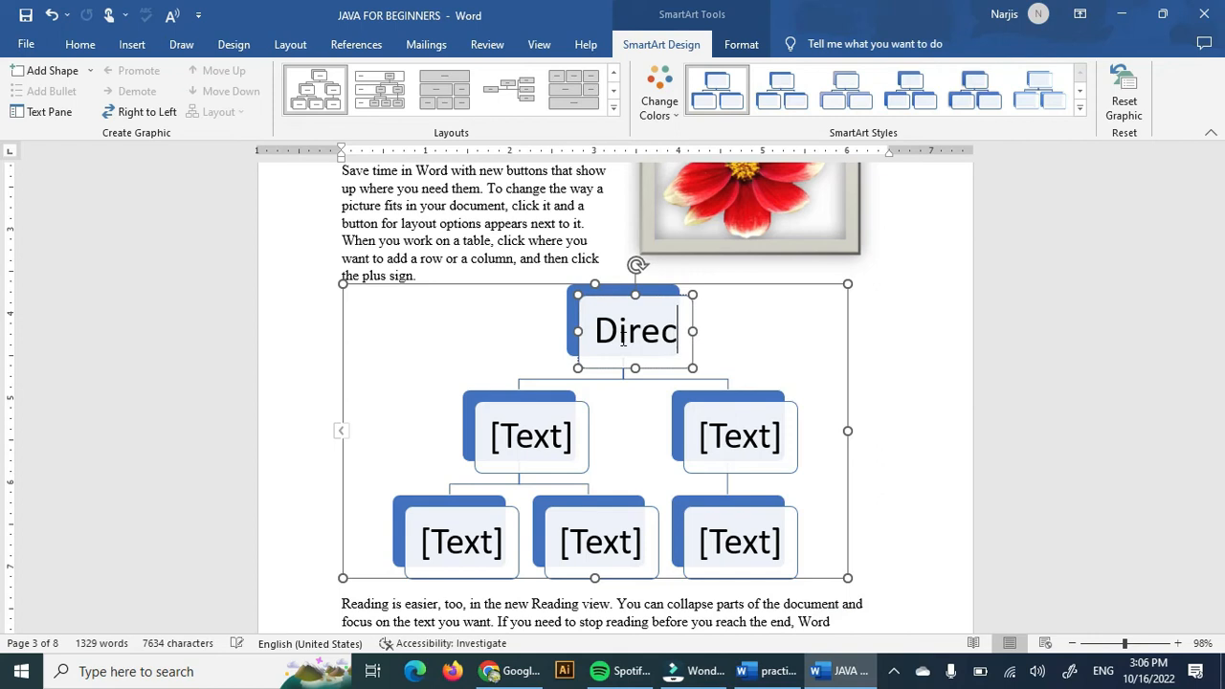
type("tor")
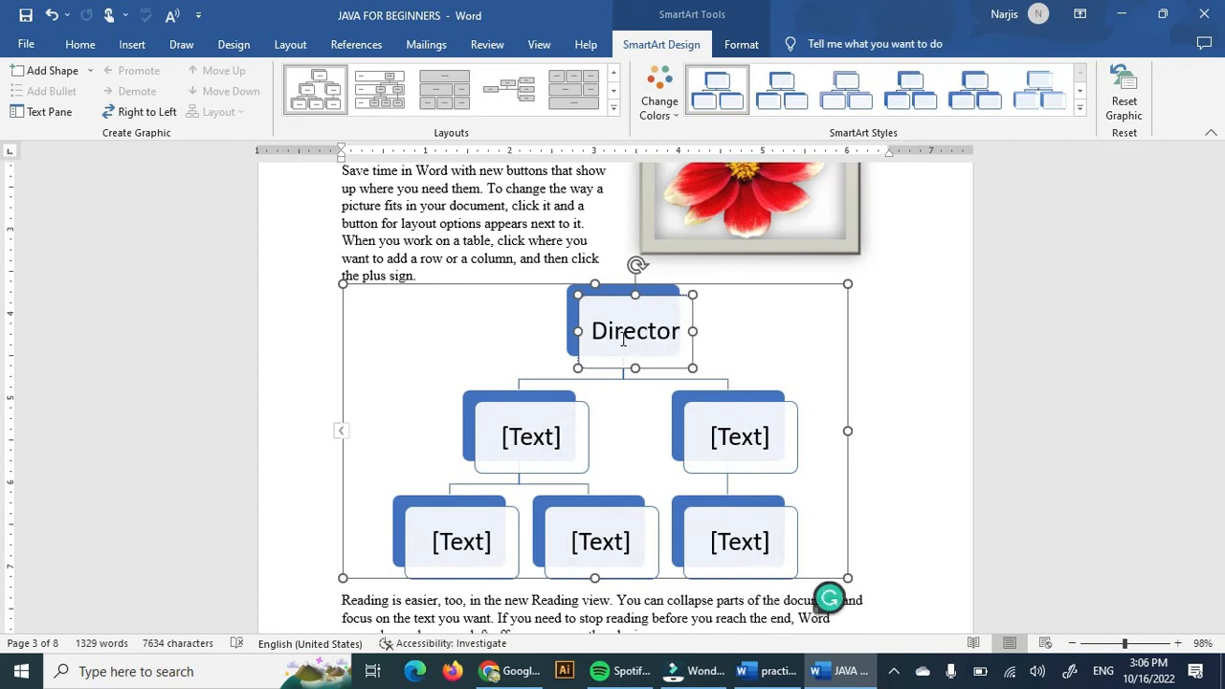
Enter 'Manager' in the left second-level box and 'Worker' in the box beneath it.
left_click(525, 448)
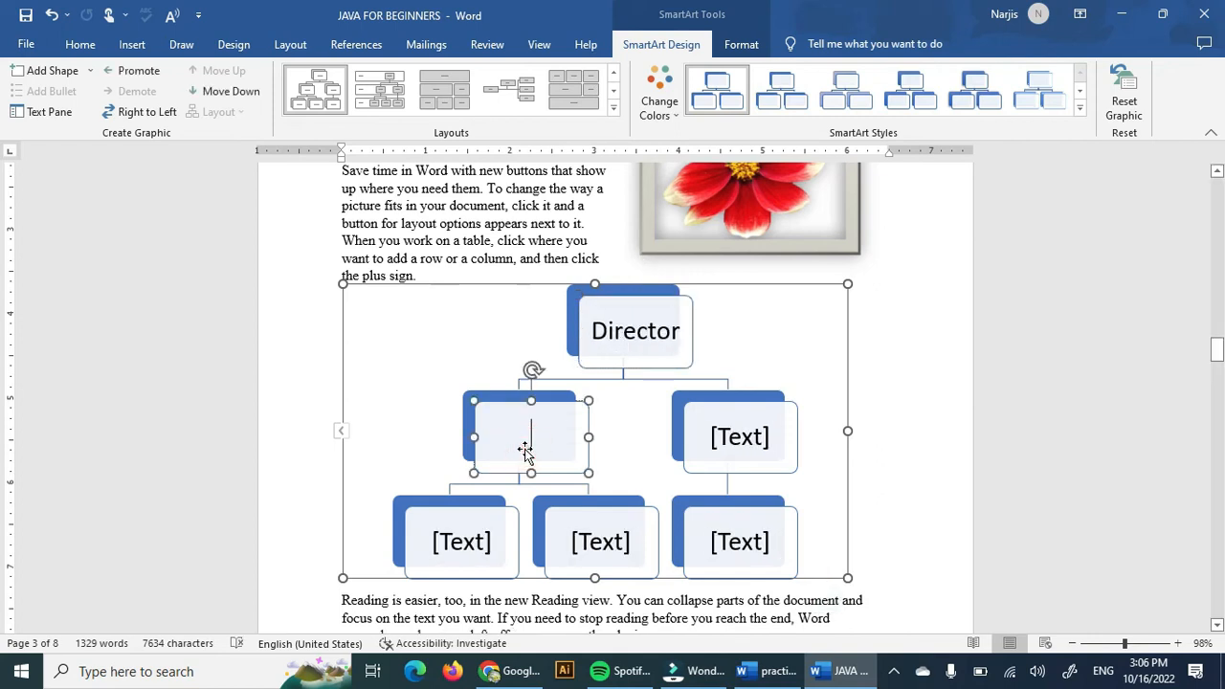
type("Manager")
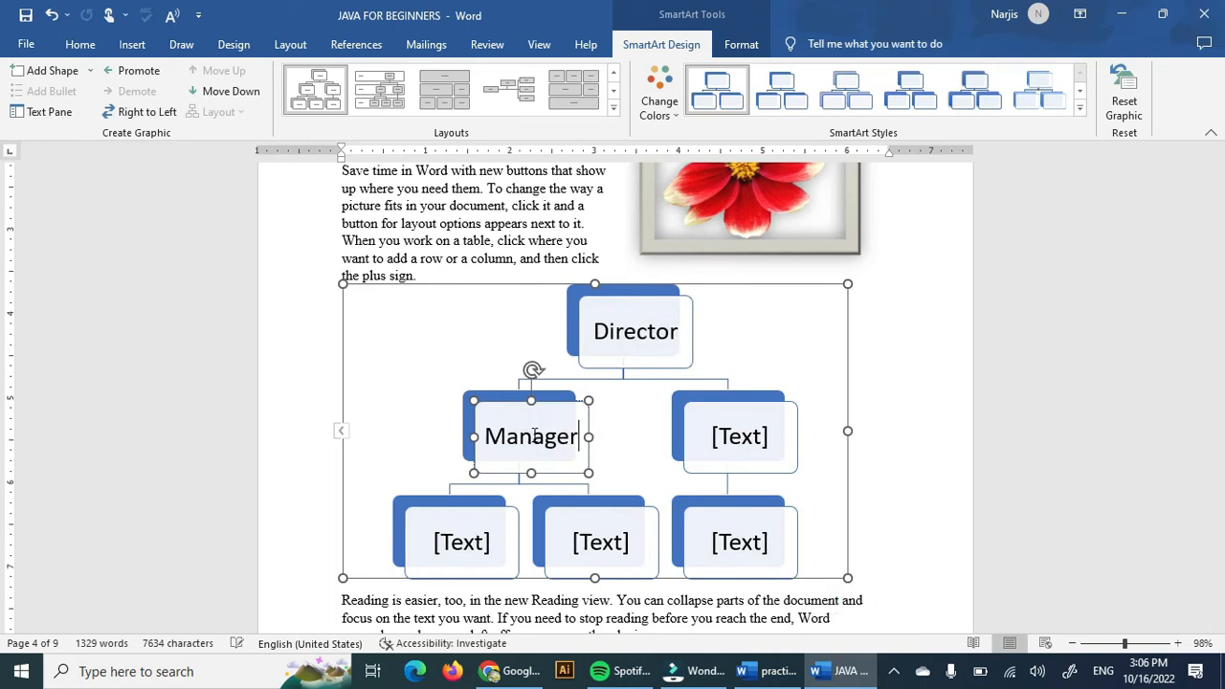
left_click(460, 542)
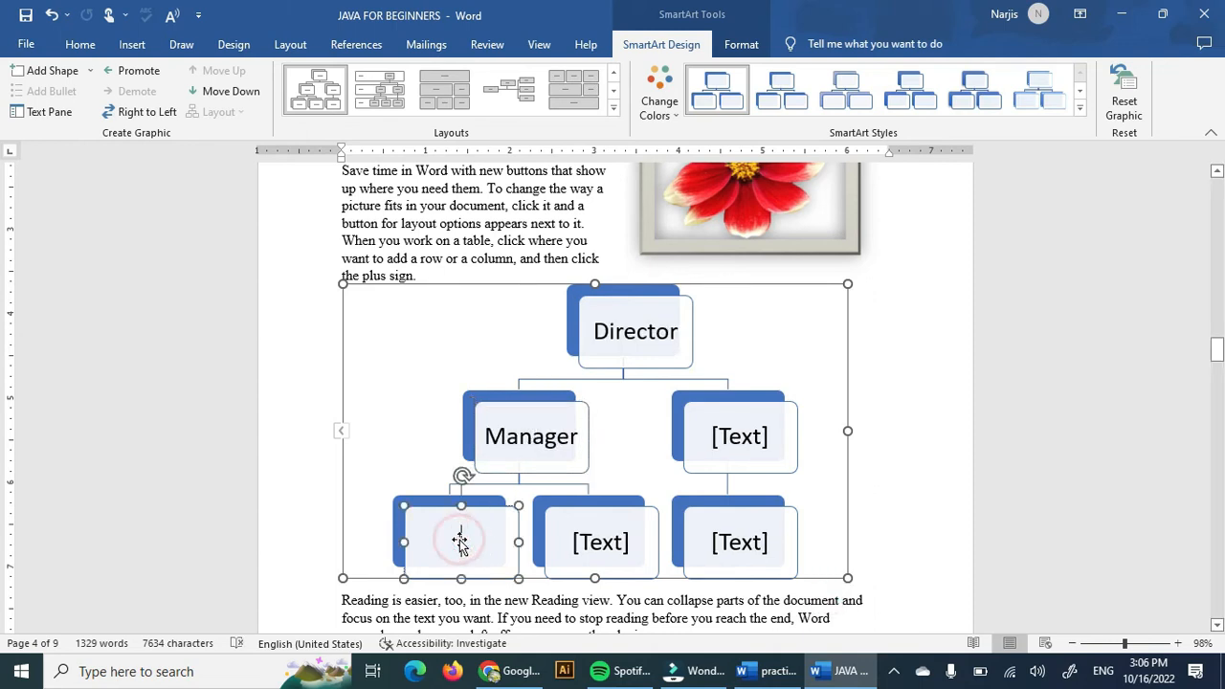
type("Worker")
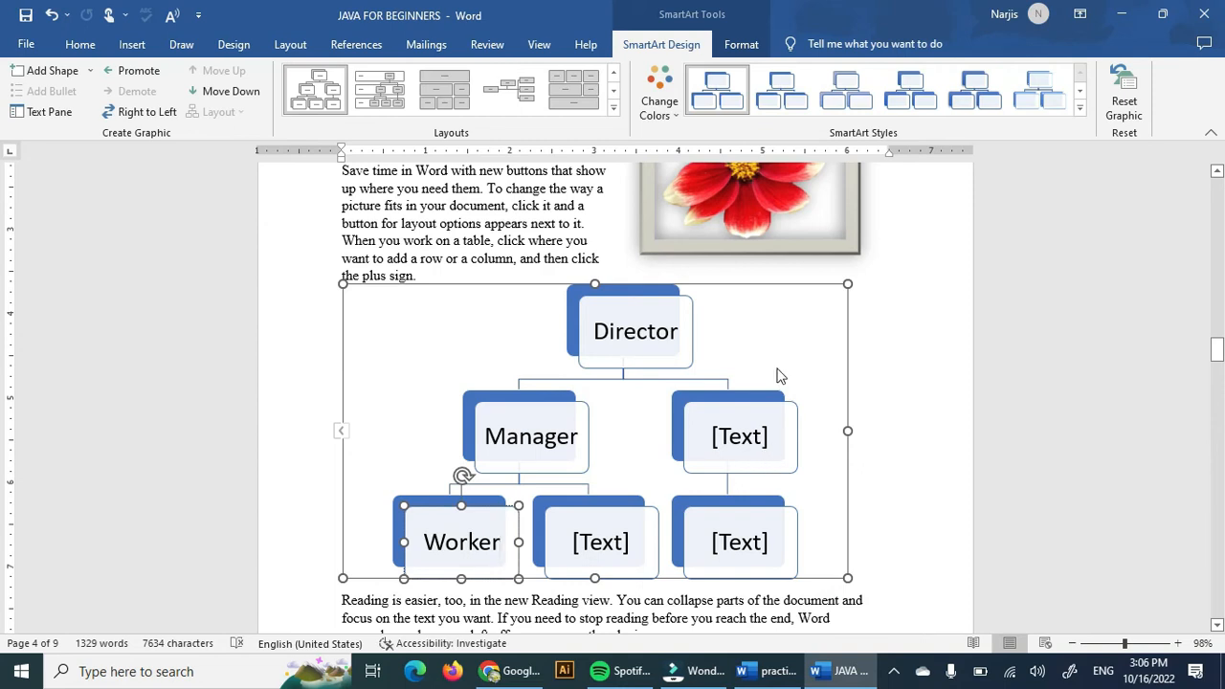
Delete the bottom-right box under the right second-level box of the hierarchy.
left_click(946, 351)
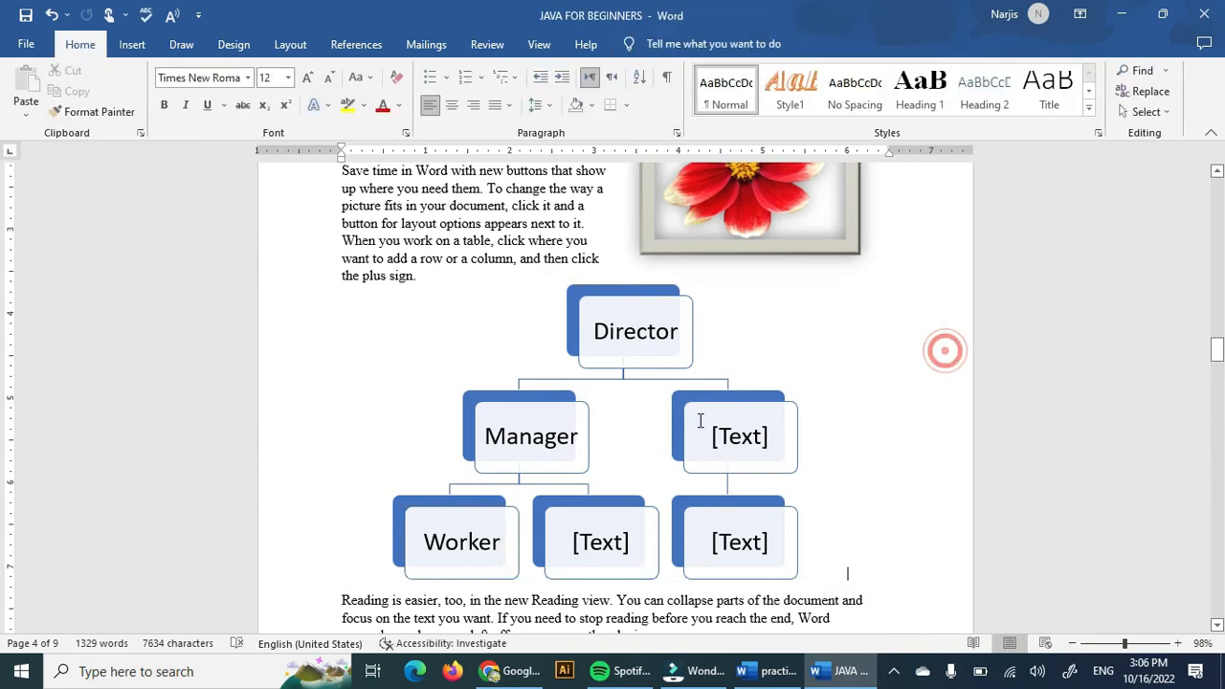
left_click(710, 497)
left_click(842, 560)
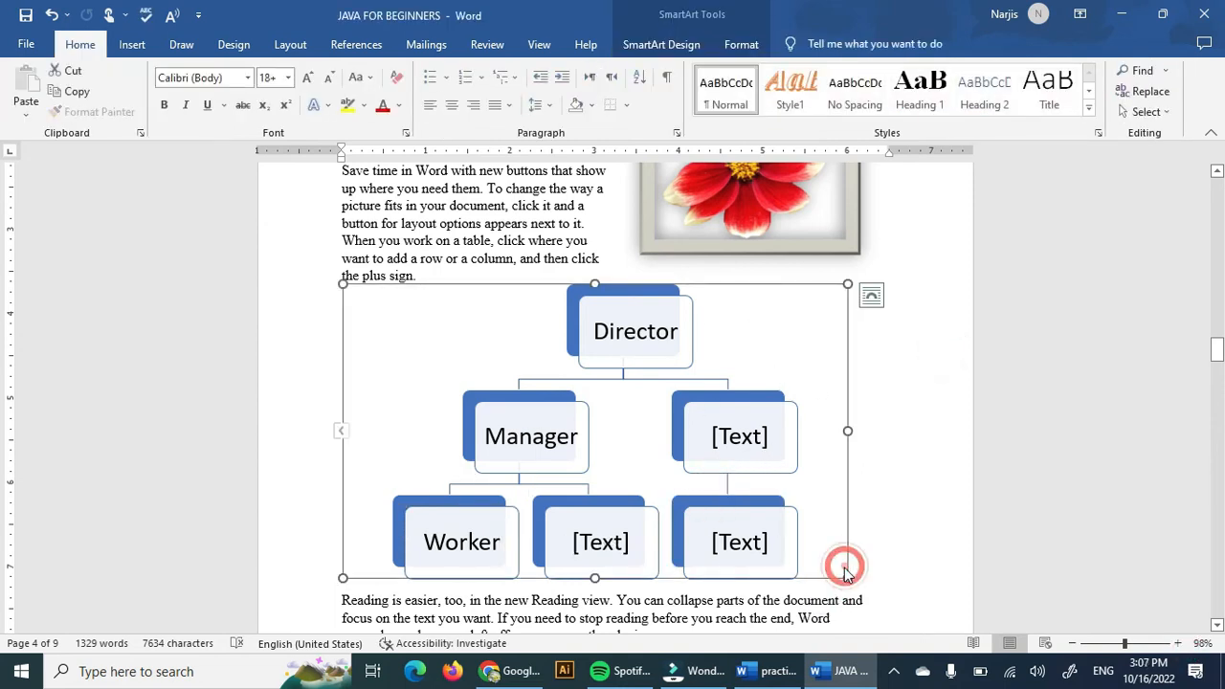
left_click(759, 532)
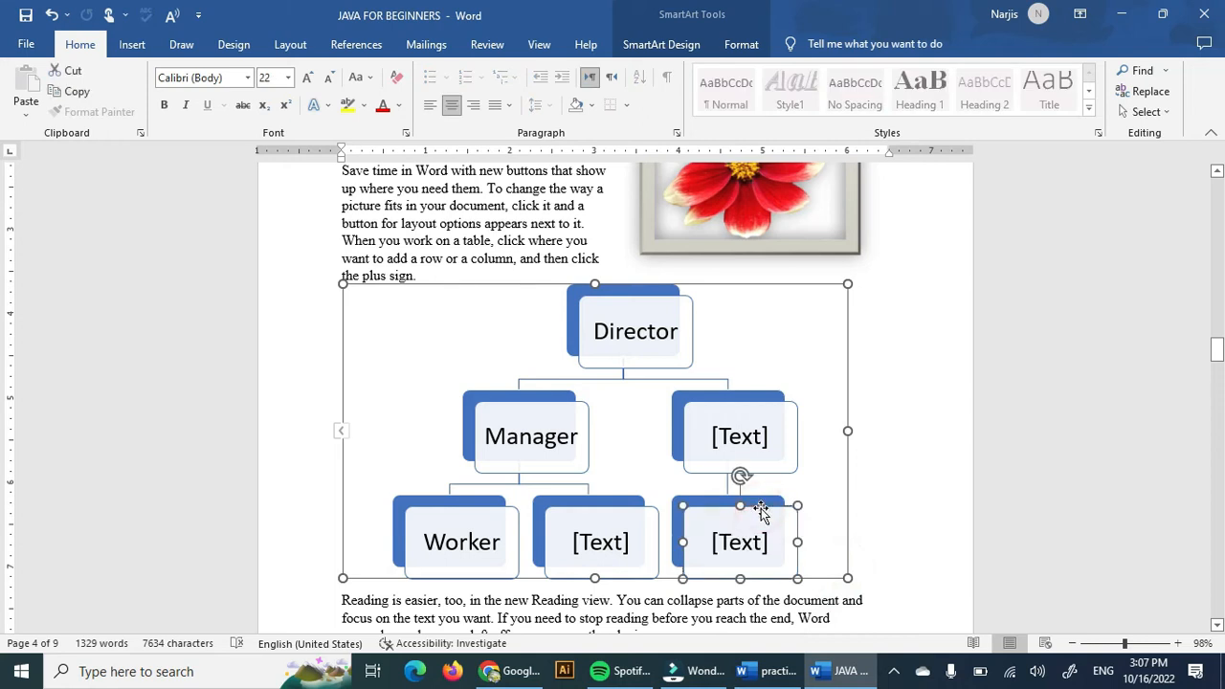
key("Delete")
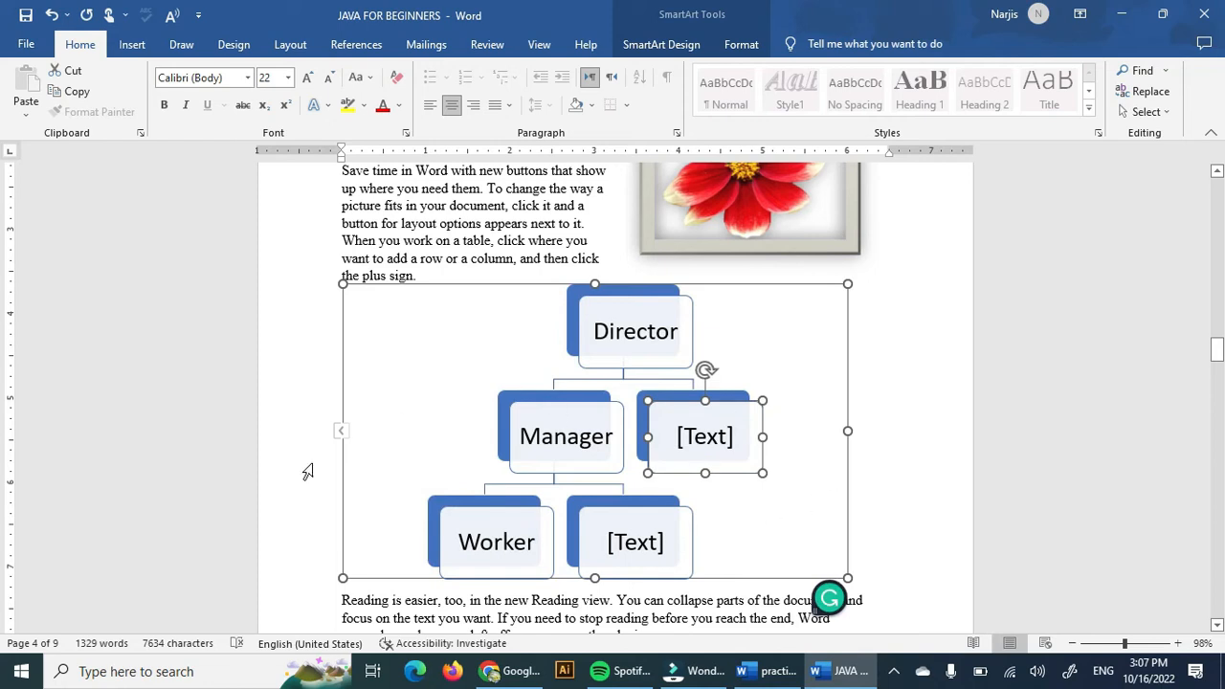
left_click(923, 460)
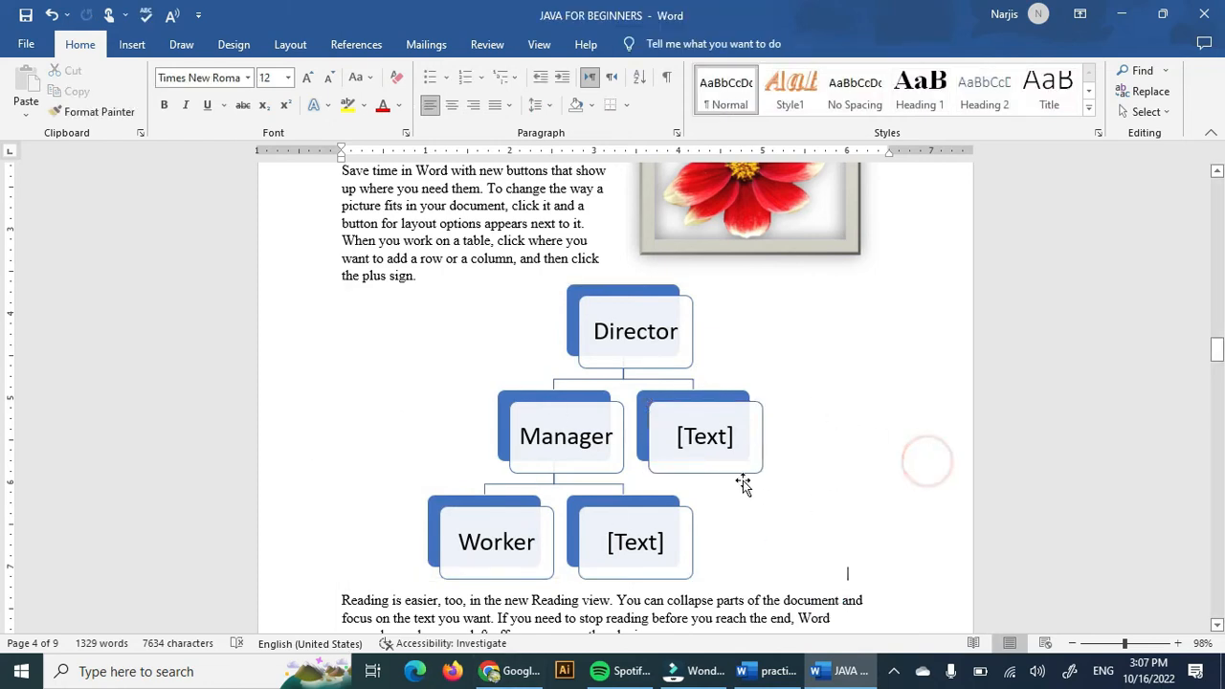
Delete the blue rounded shape below the 'To make your document look professionally produced' paragraph.
left_click(487, 348)
scroll(487, 348, "up", 4)
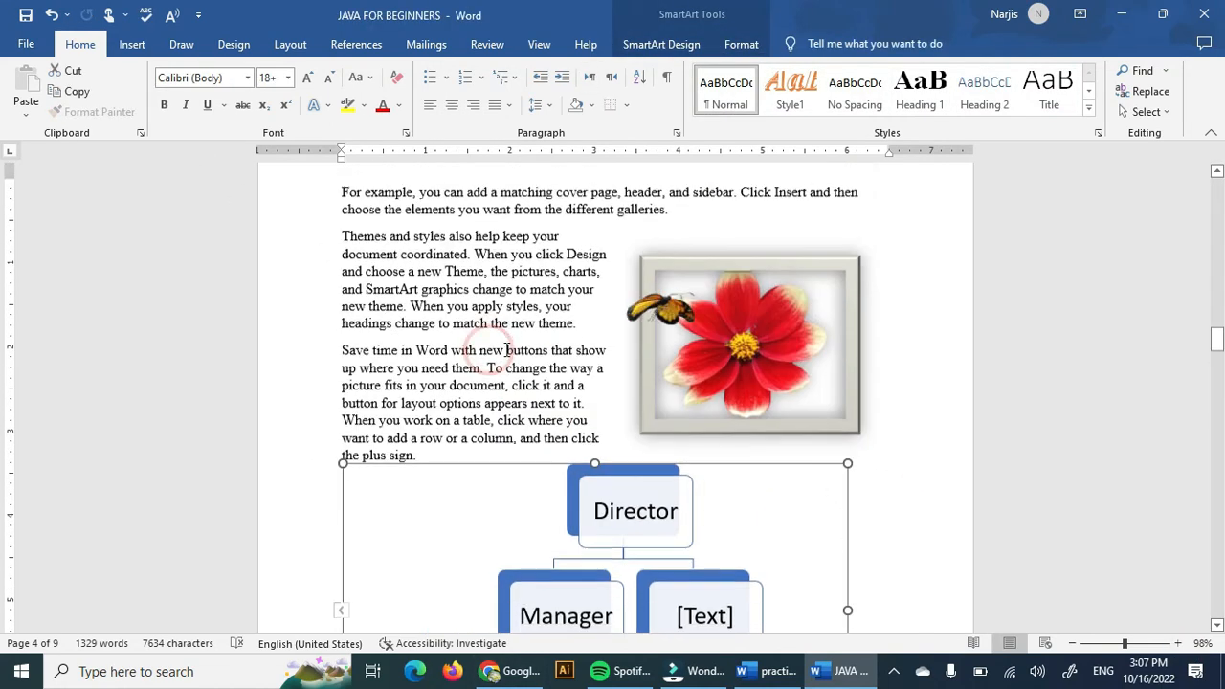
left_click(134, 42)
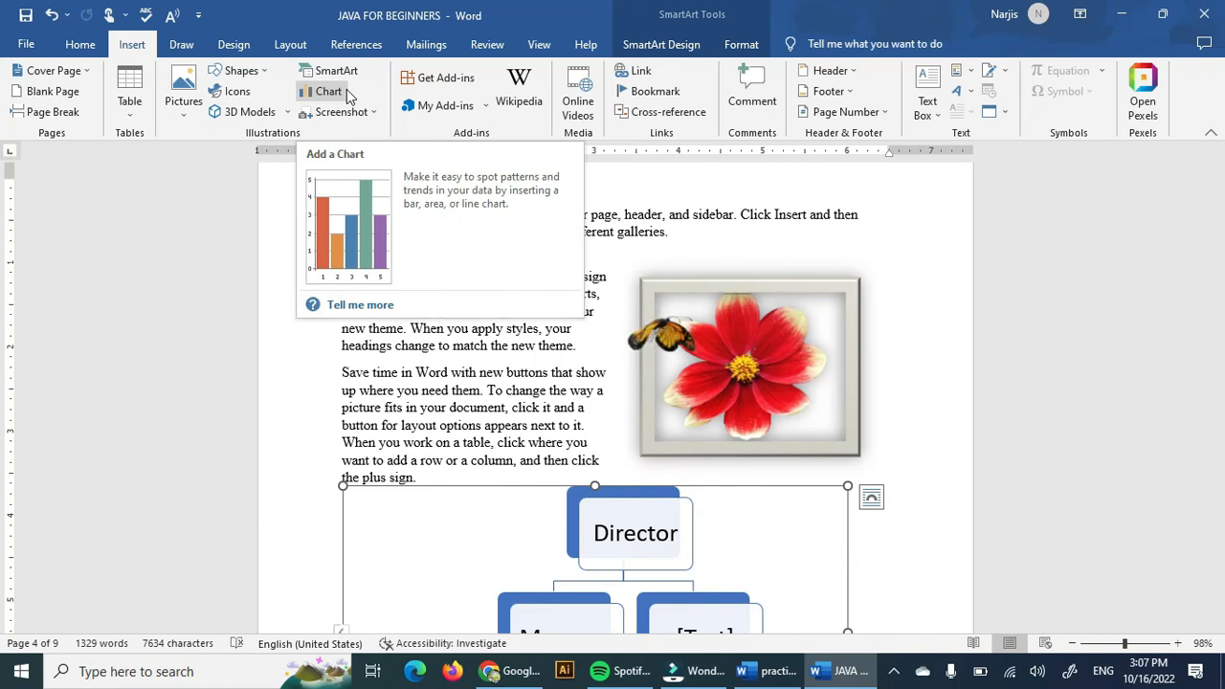
scroll(772, 392, "up", 10)
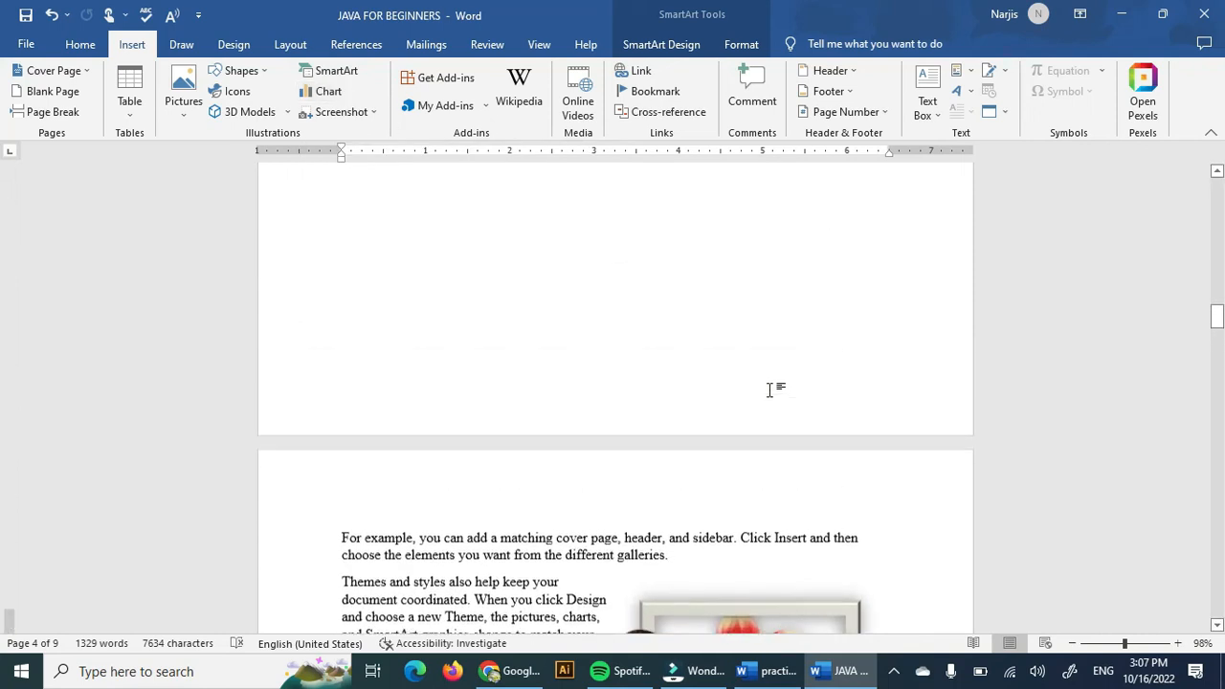
left_click(727, 396)
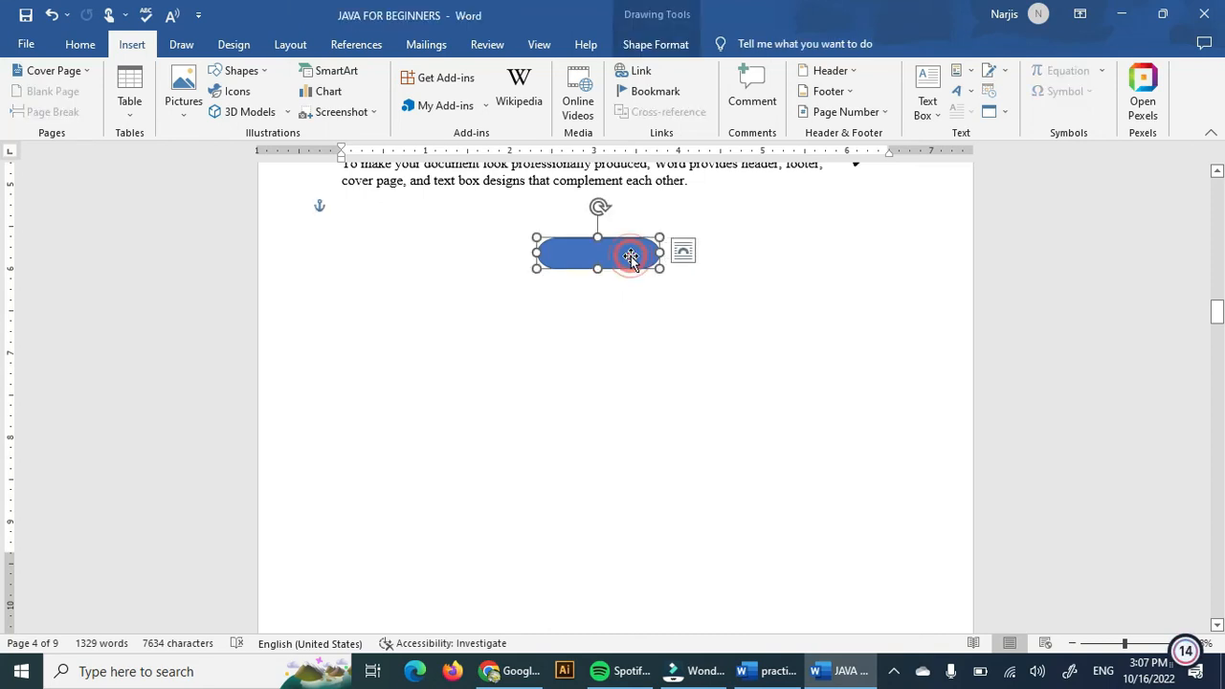
key("Delete")
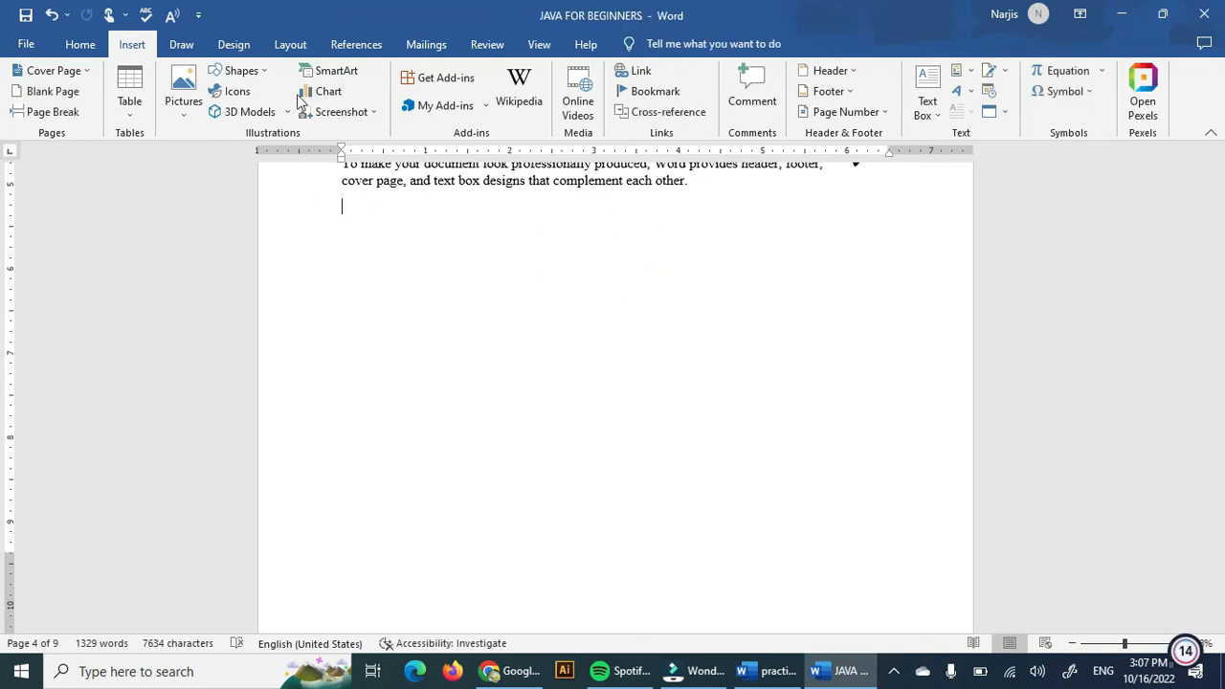
Insert a Pie chart below that paragraph and close its data sheet.
left_click(345, 99)
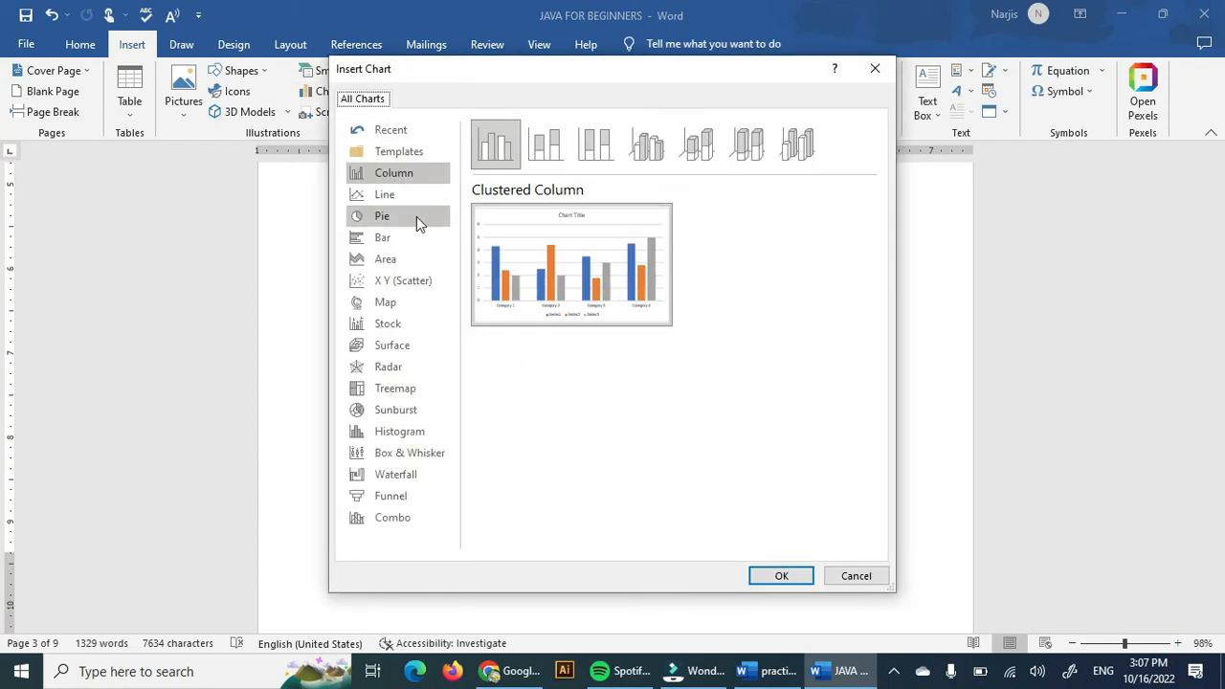
left_click(417, 216)
left_click(780, 574)
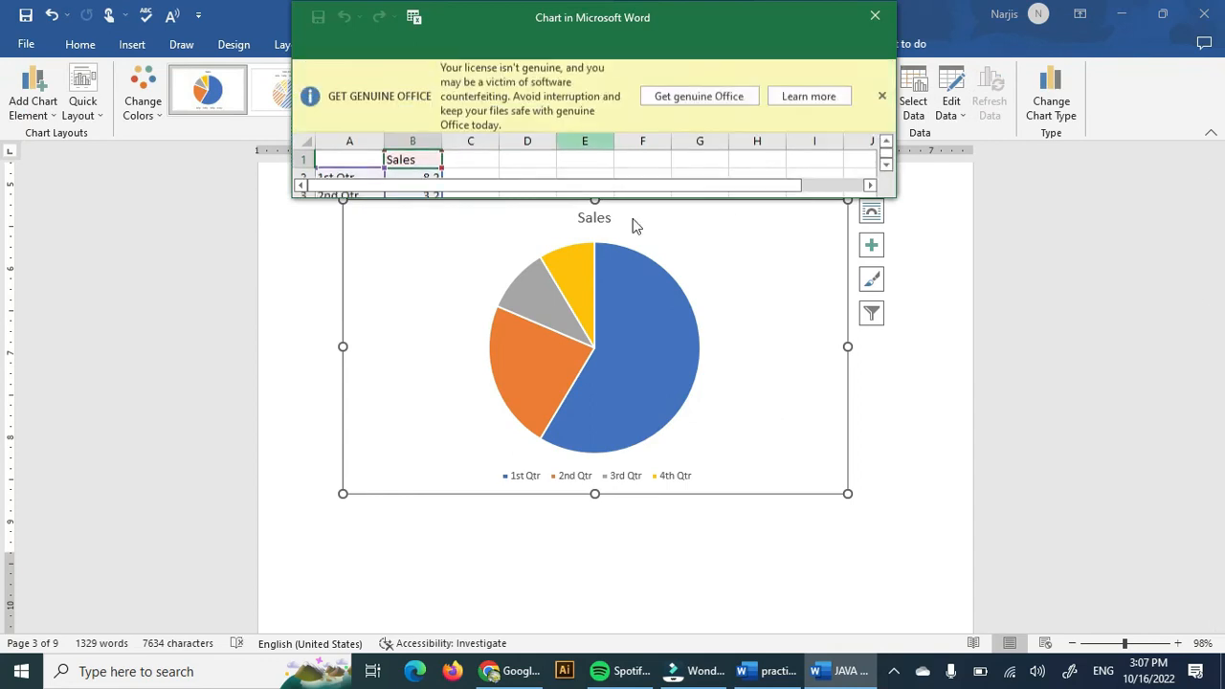
scroll(646, 364, "up", 3)
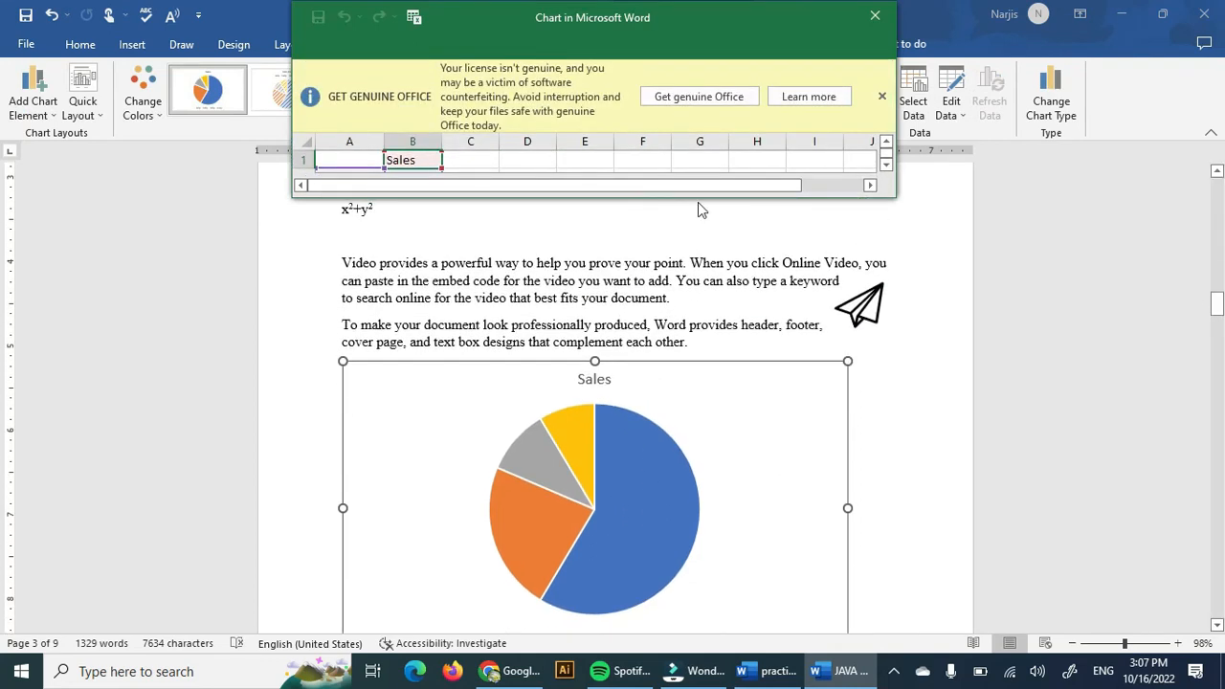
left_click(881, 97)
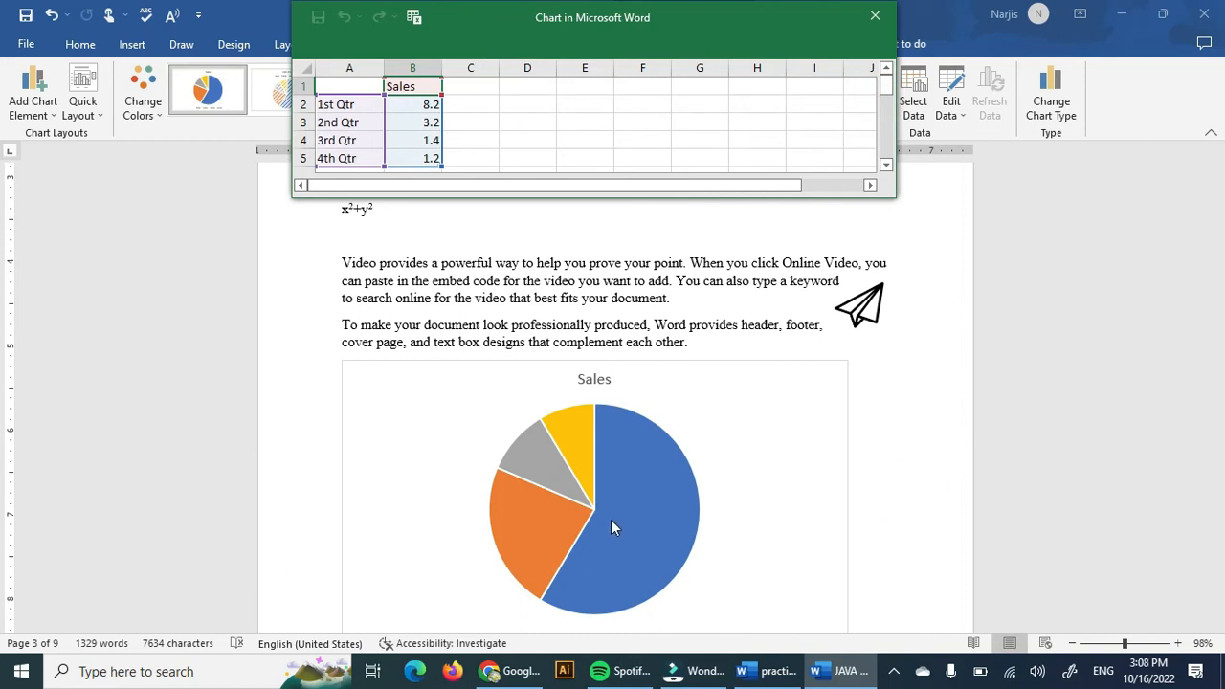
left_click(884, 20)
scroll(730, 534, "down", 2)
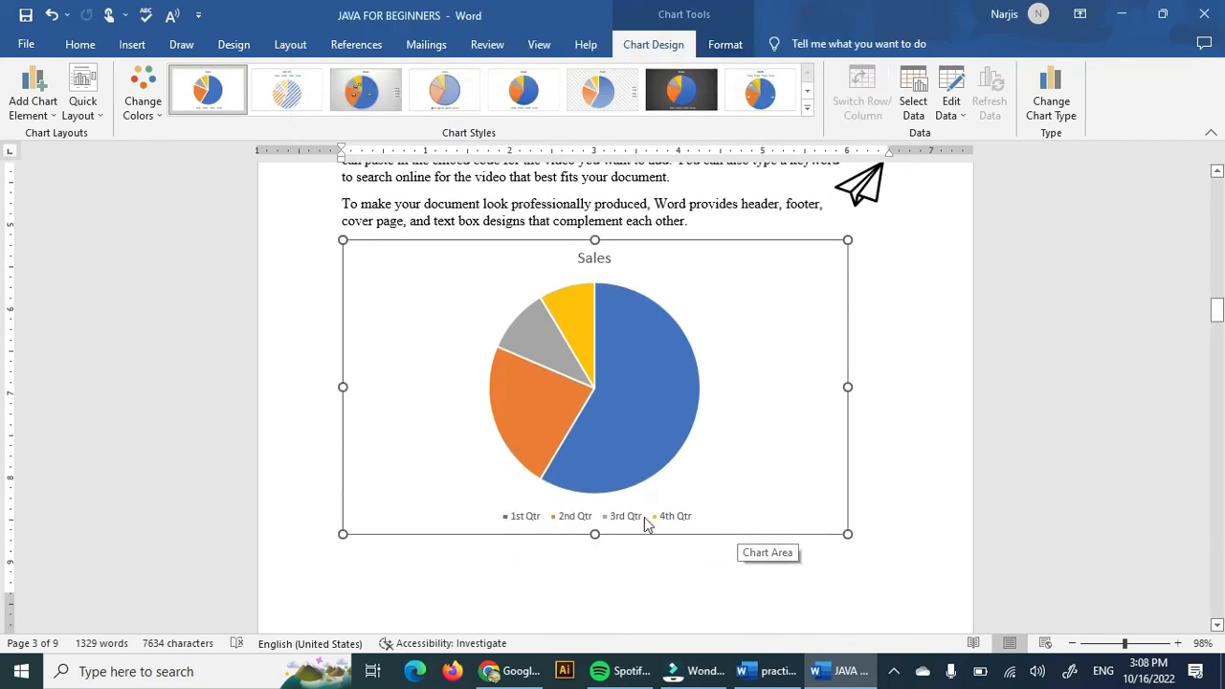
left_click(640, 399)
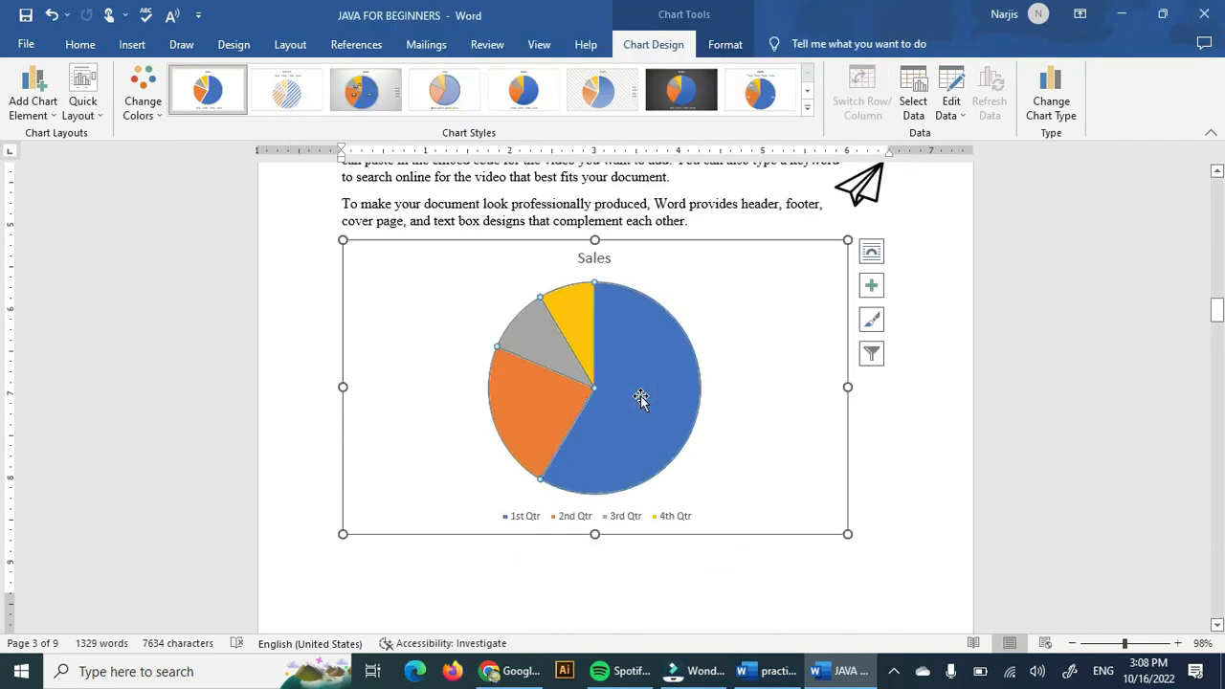
left_click(831, 617)
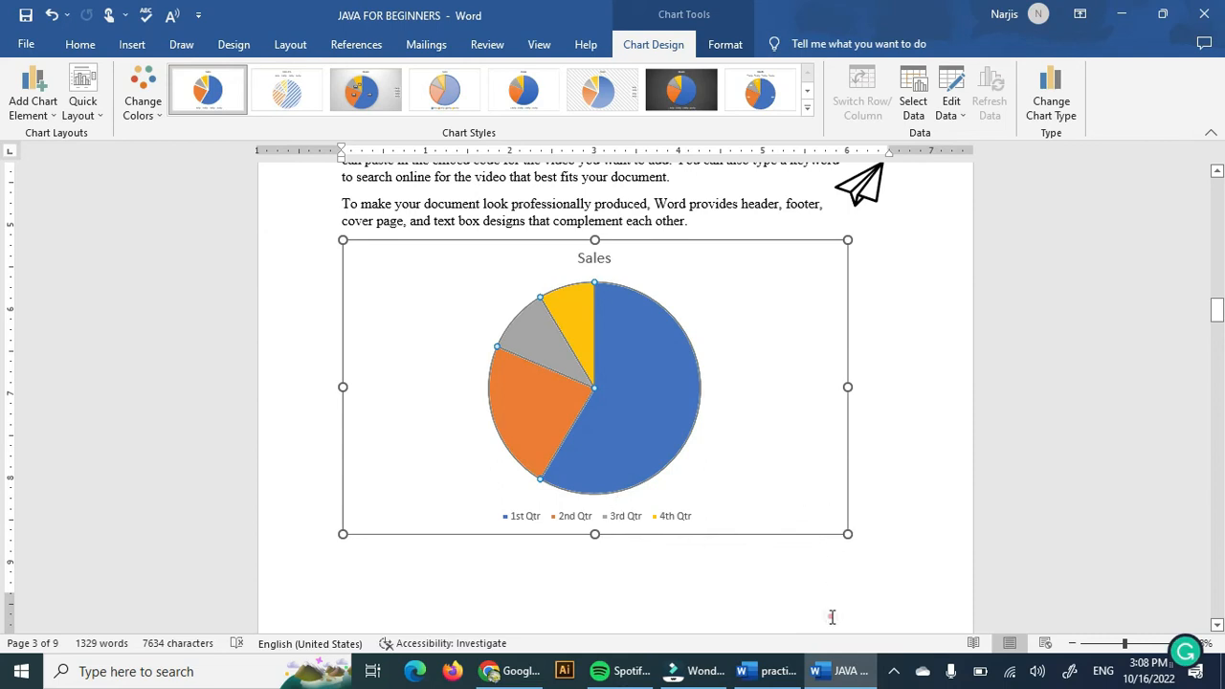
left_click(800, 418)
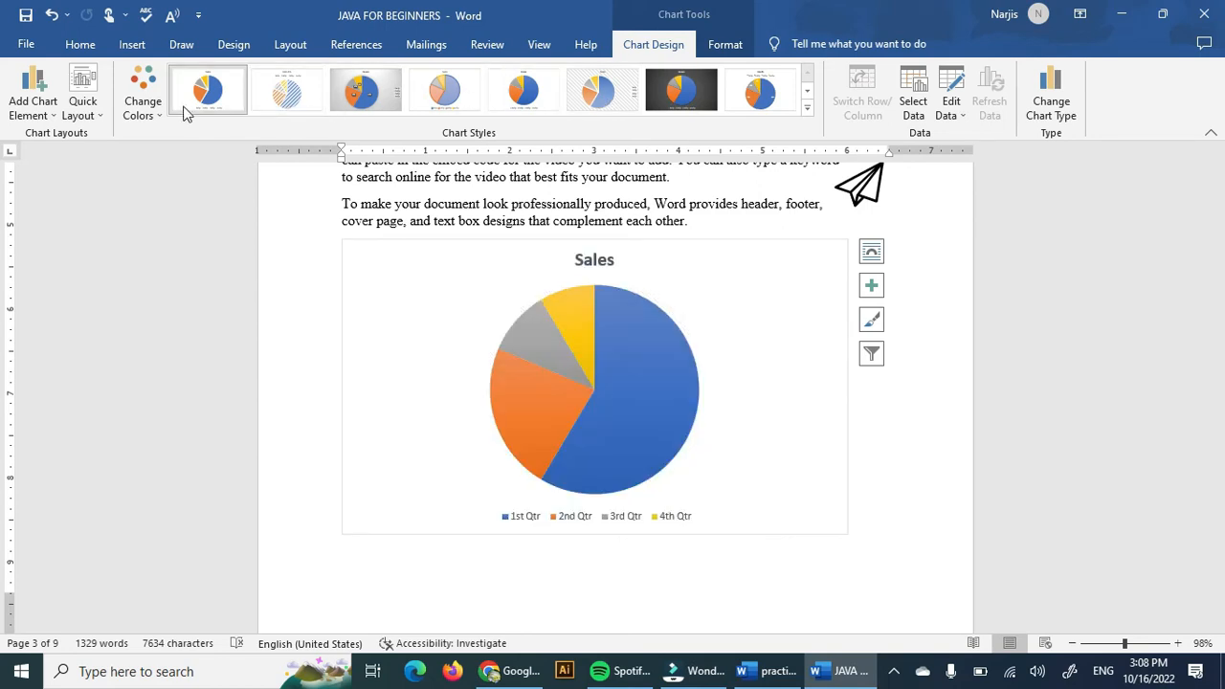
left_click(151, 103)
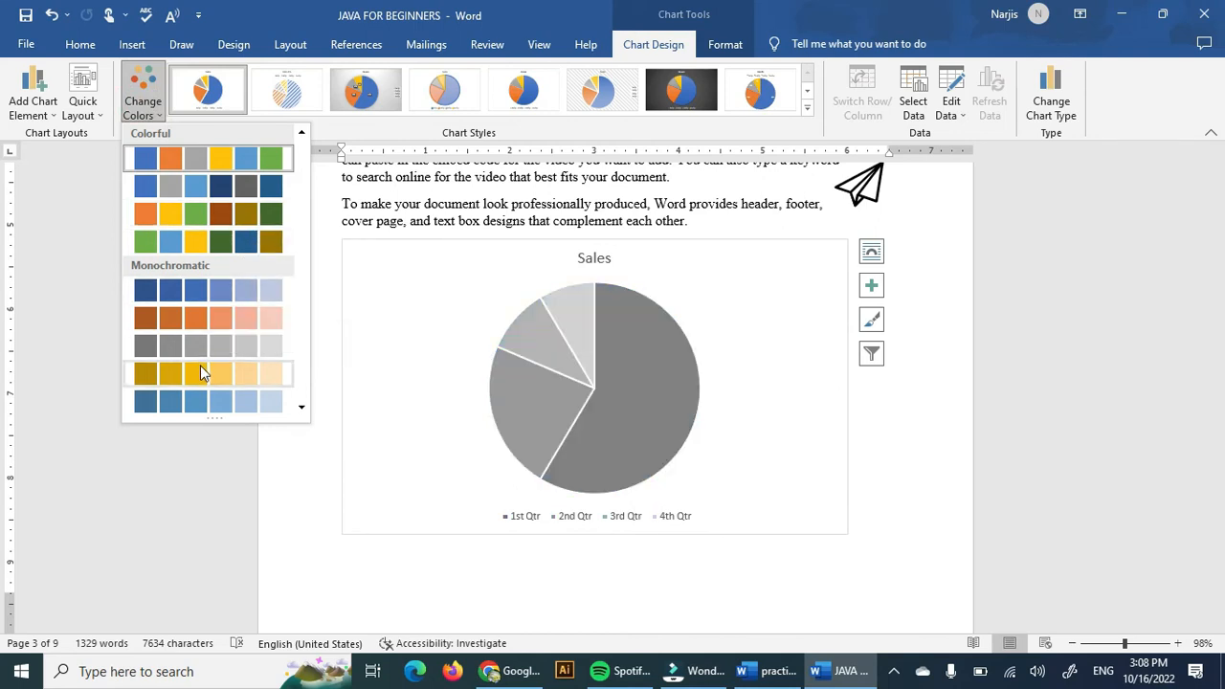
left_click(305, 471)
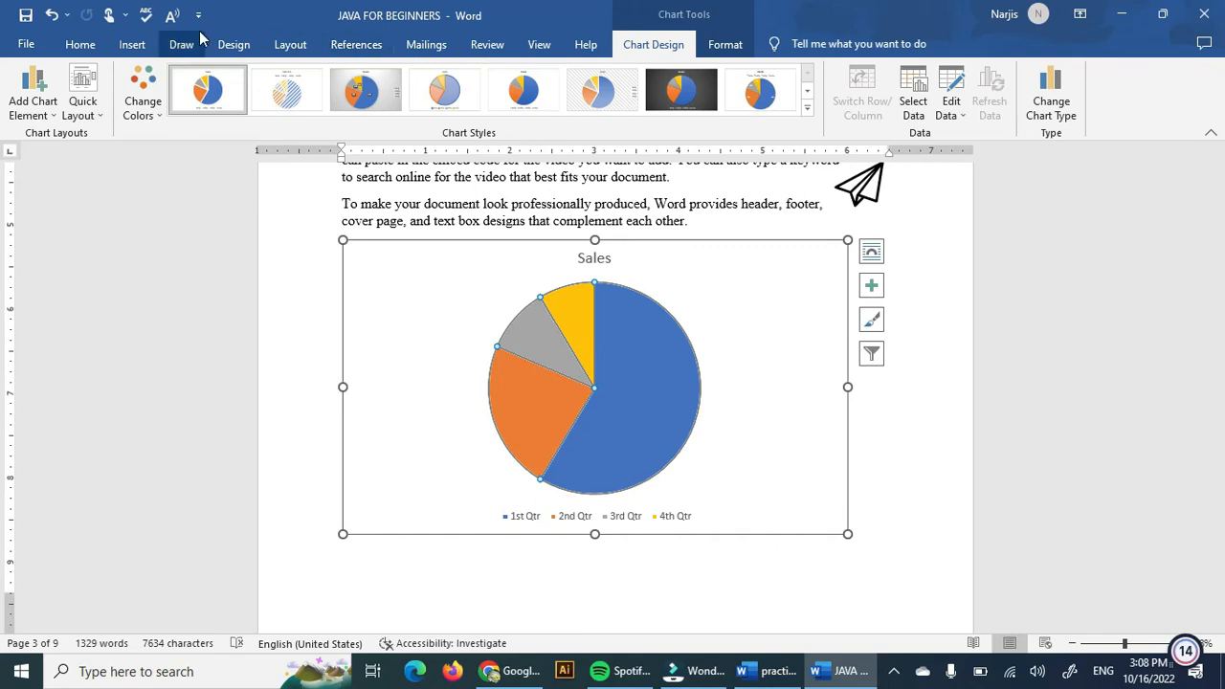
Insert a screenshot of the open document window and undo the insertion.
left_click(127, 44)
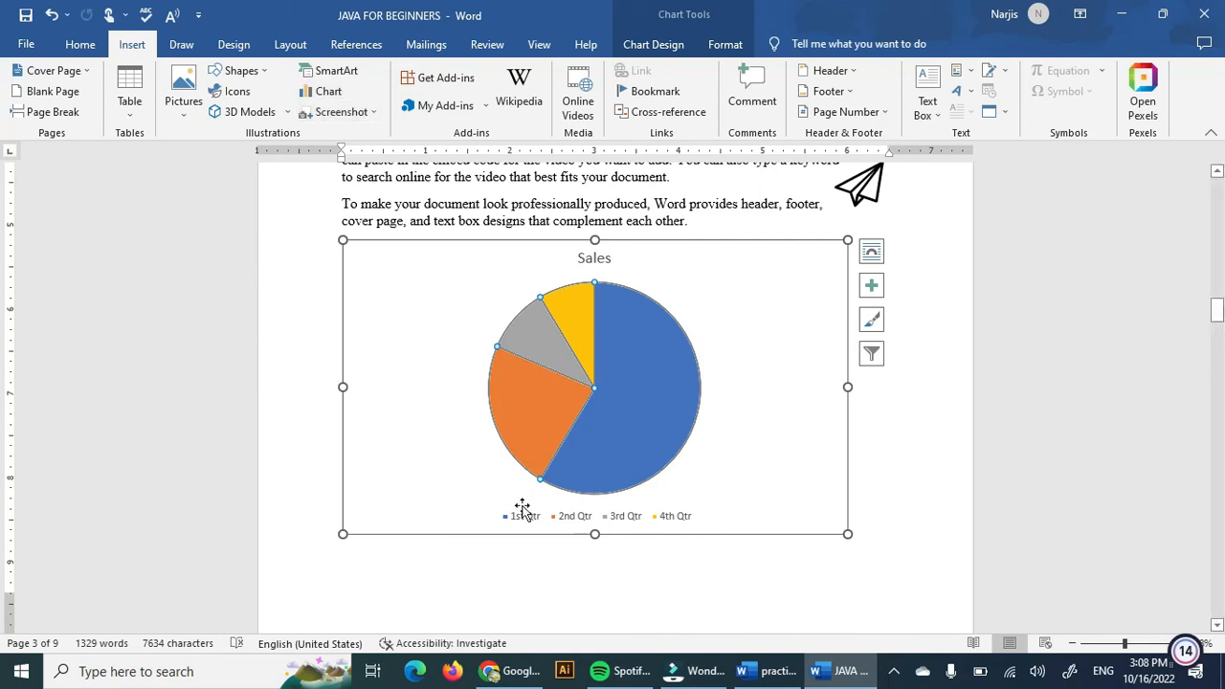
left_click(360, 114)
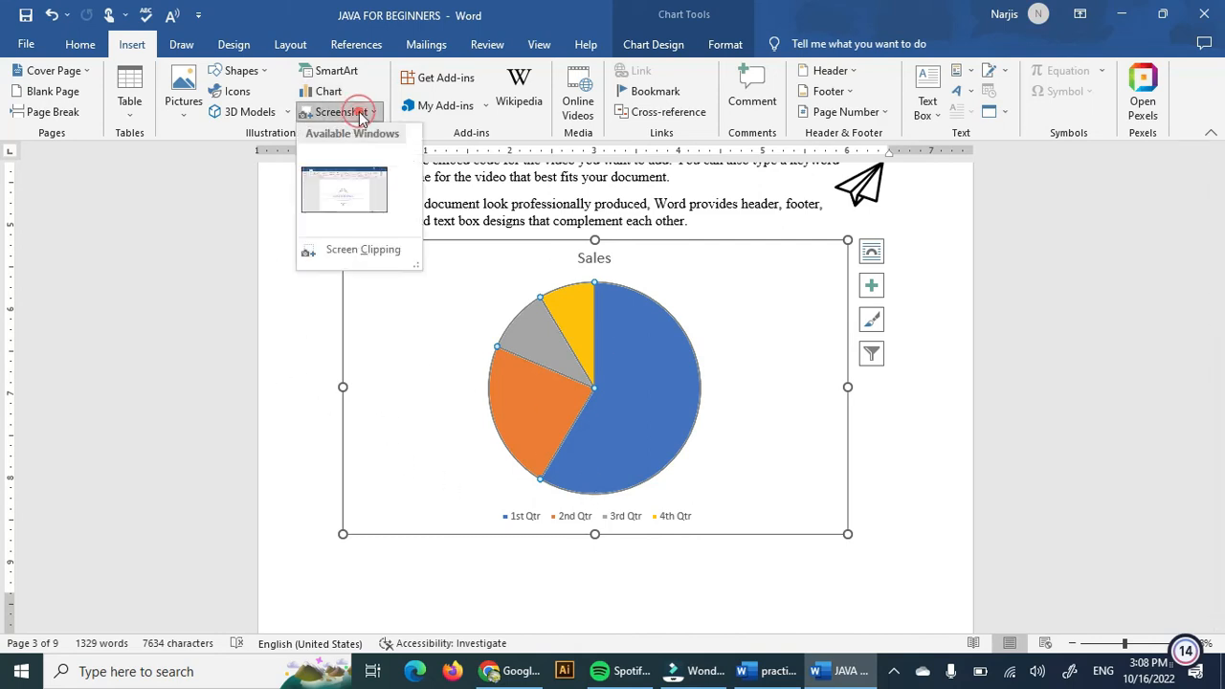
left_click(360, 185)
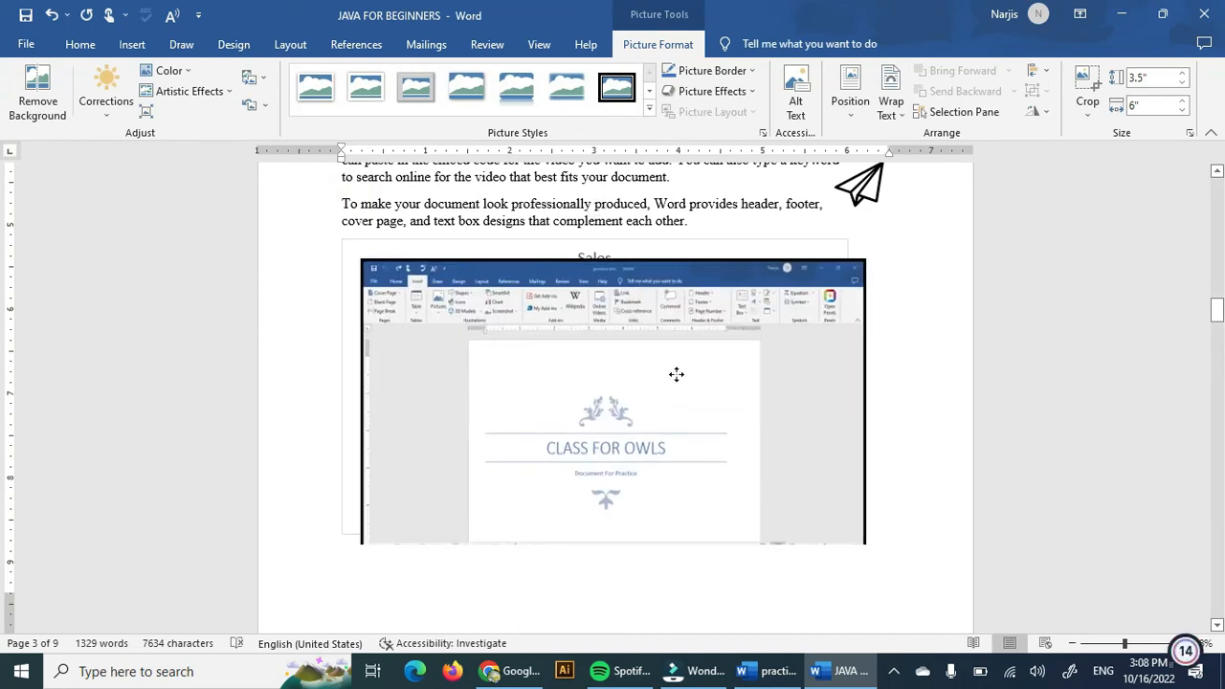
scroll(718, 383, "down", 3)
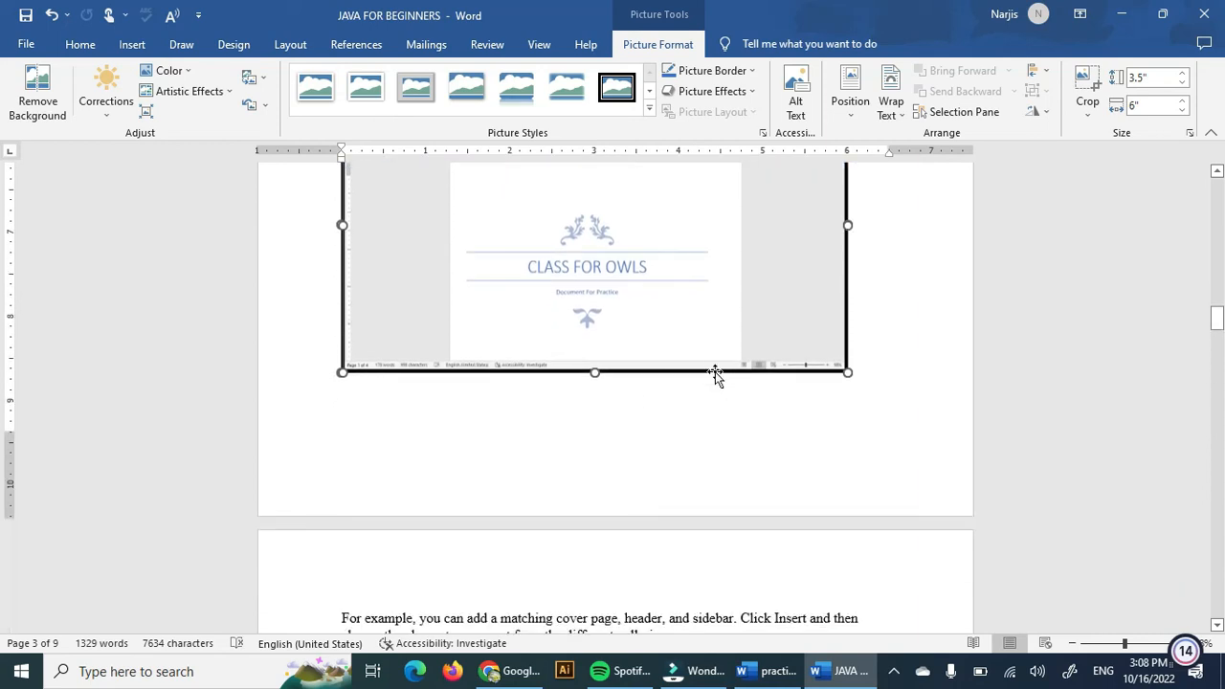
key("ctrl+z")
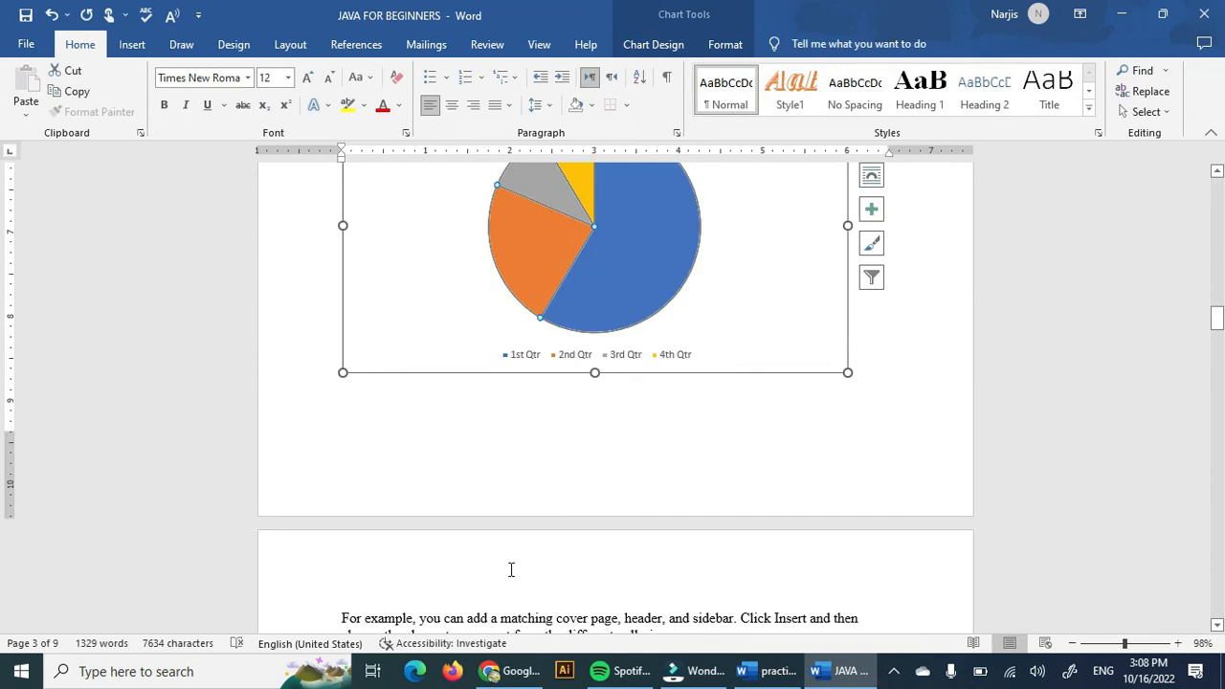
Add blank lines at the top of the next page and insert a screen clipping of the desktop's upper-left icons there.
left_click(511, 570)
key("Return")
key("Return")
key("Return")
key("Return")
key("Return")
key("Return")
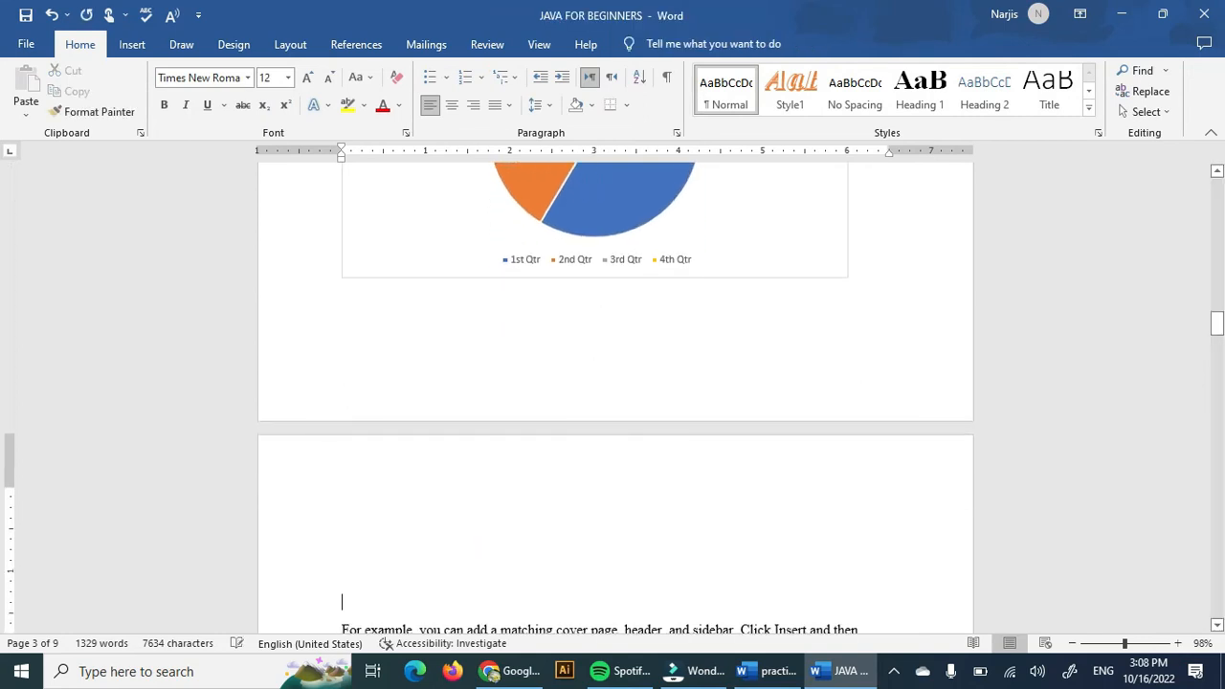
left_click(132, 45)
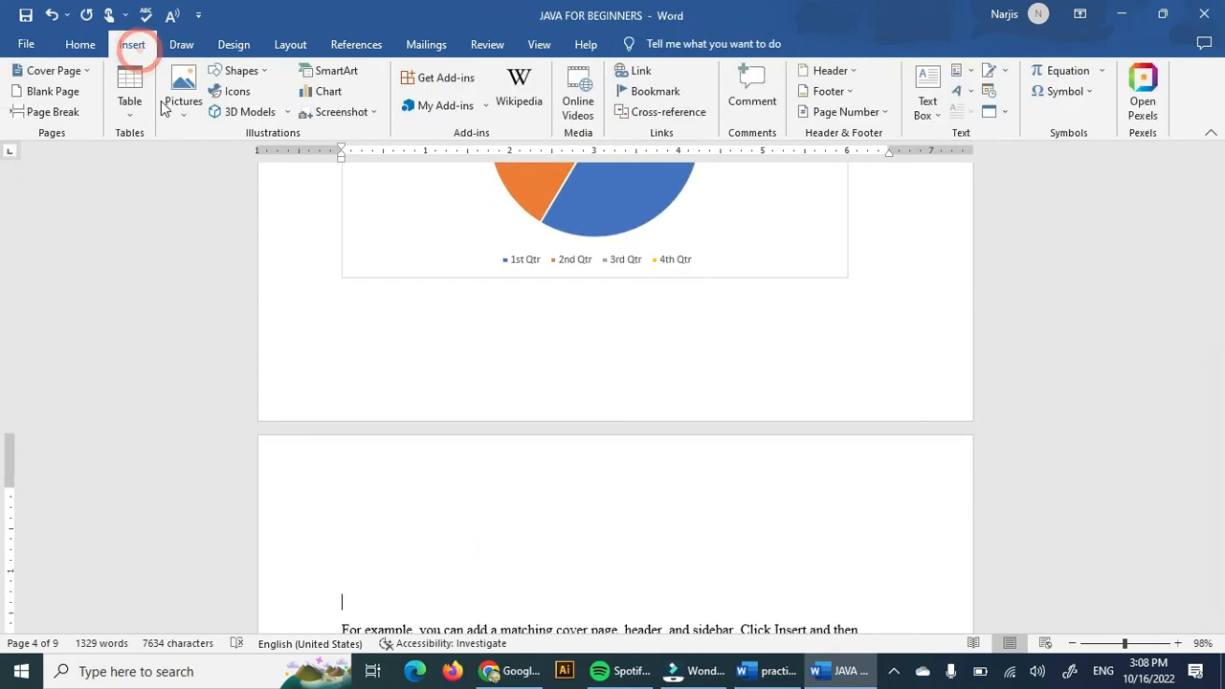
left_click(355, 112)
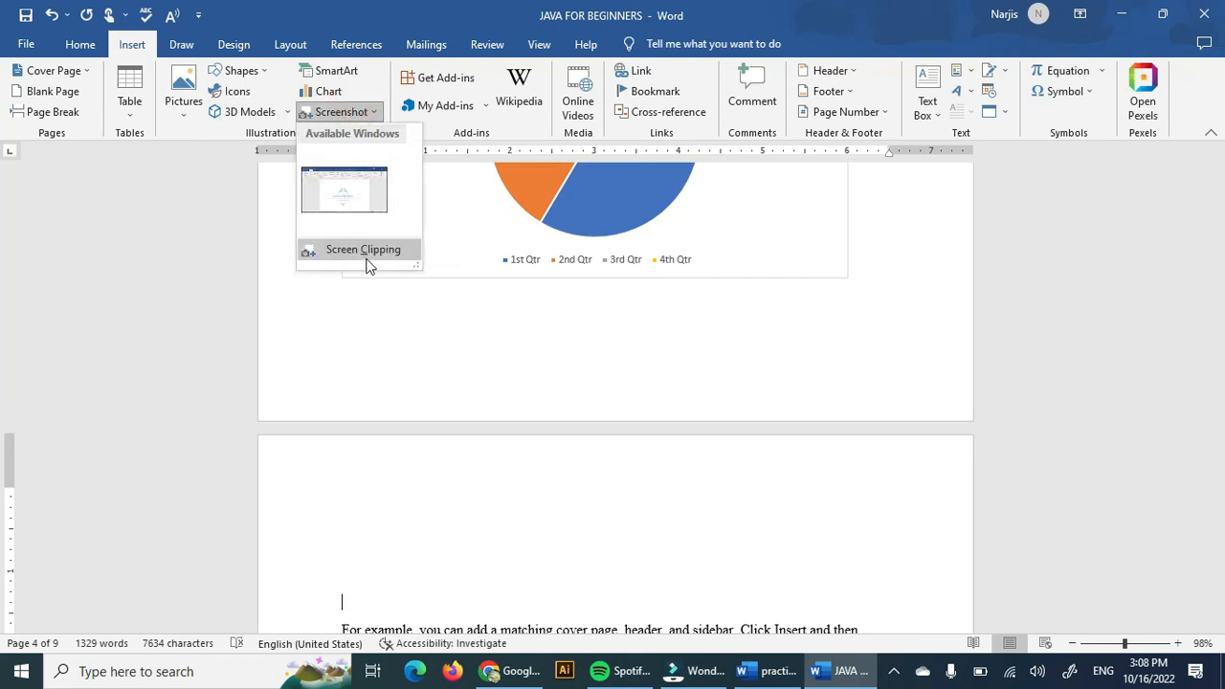
left_click(320, 254)
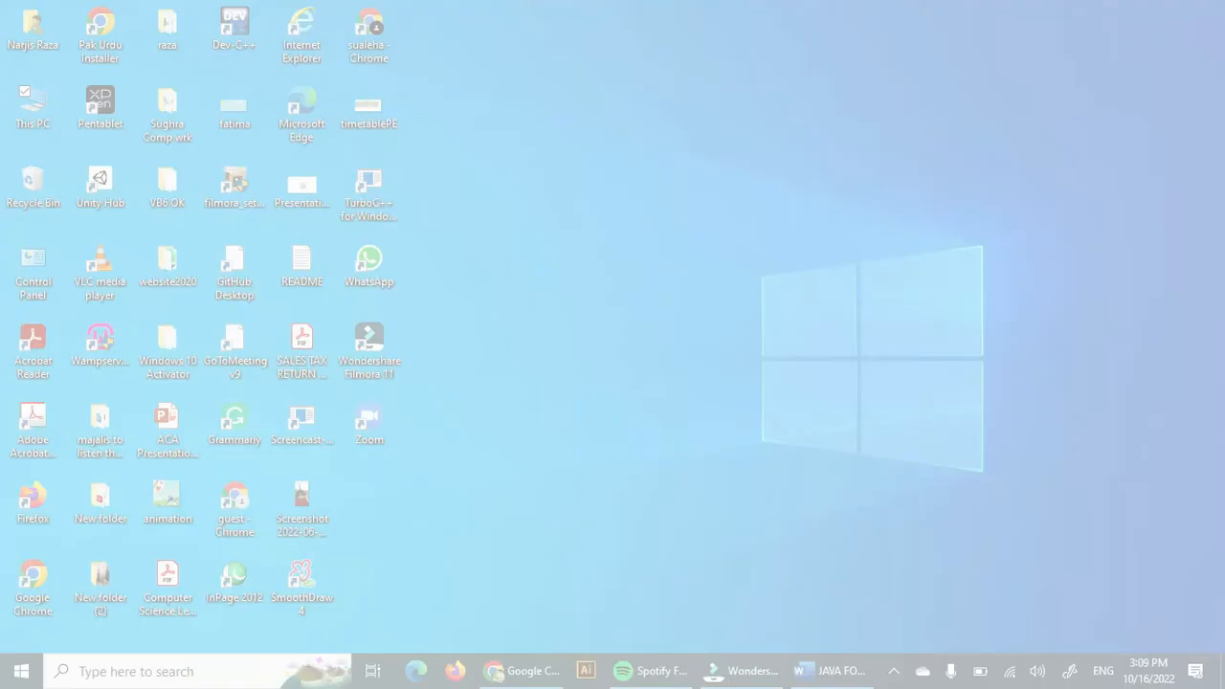
left_click_drag(12, 1, 482, 469)
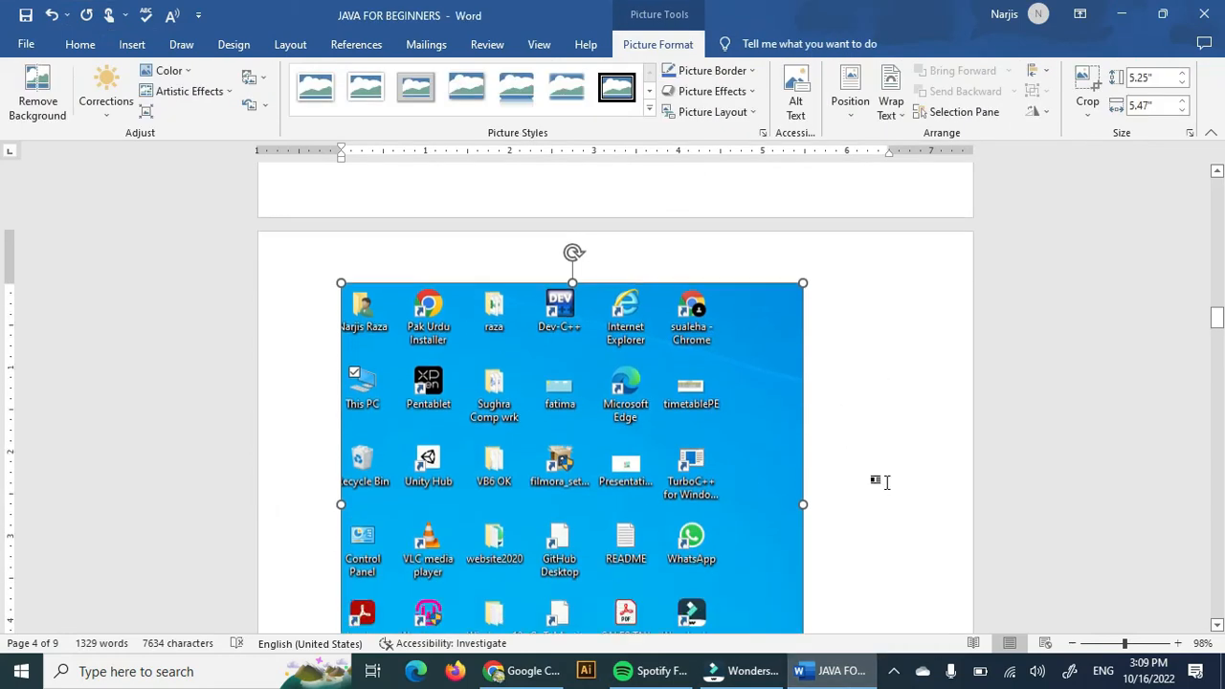
Open the Pexels stock photo add-in pane.
scroll(884, 480, "down", 3)
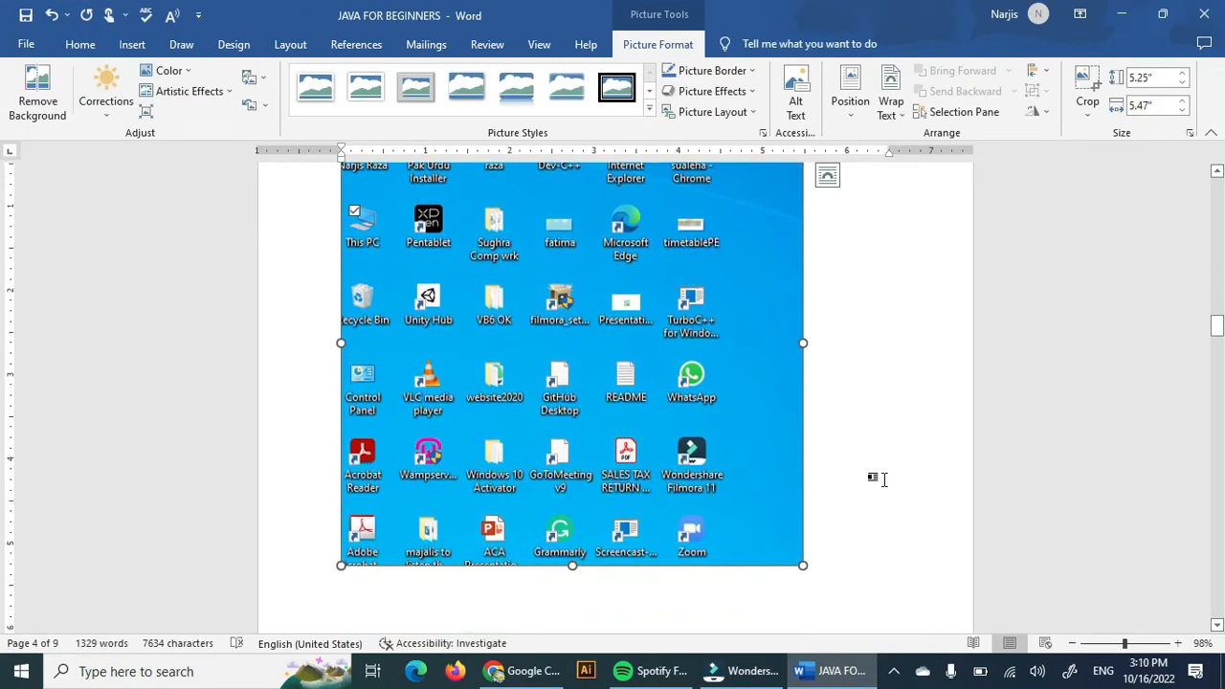
scroll(884, 480, "up", 4)
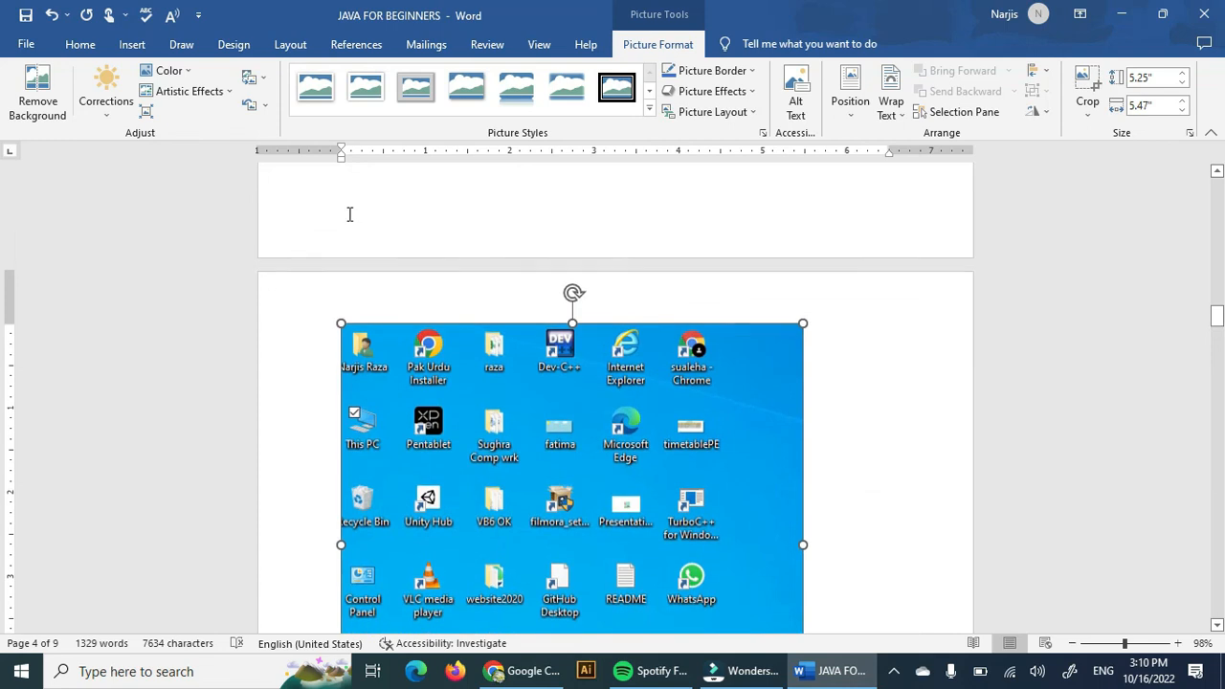
left_click(133, 45)
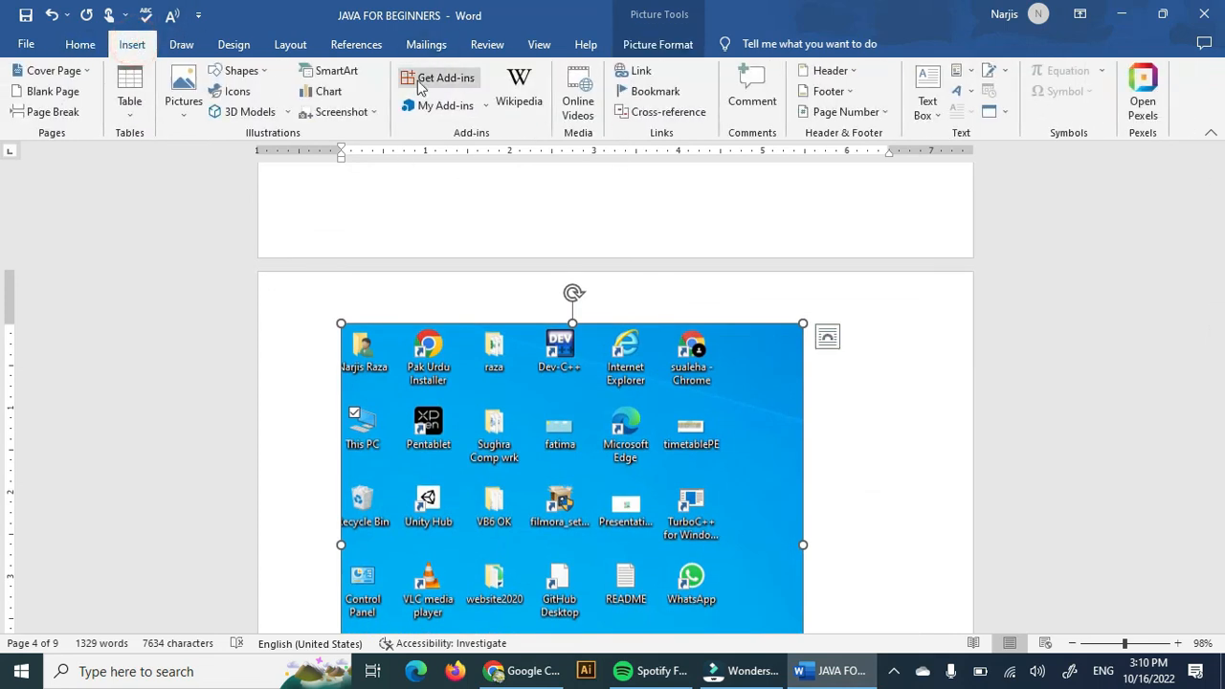
scroll(541, 268, "up", 4)
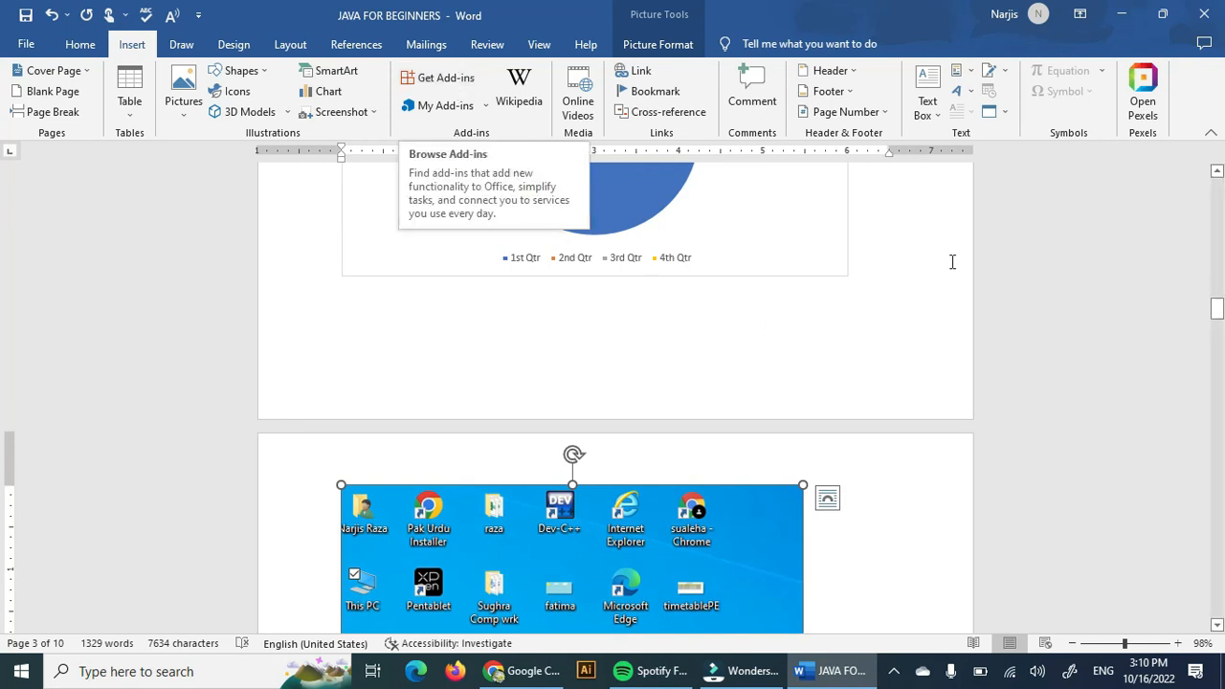
left_click(1145, 116)
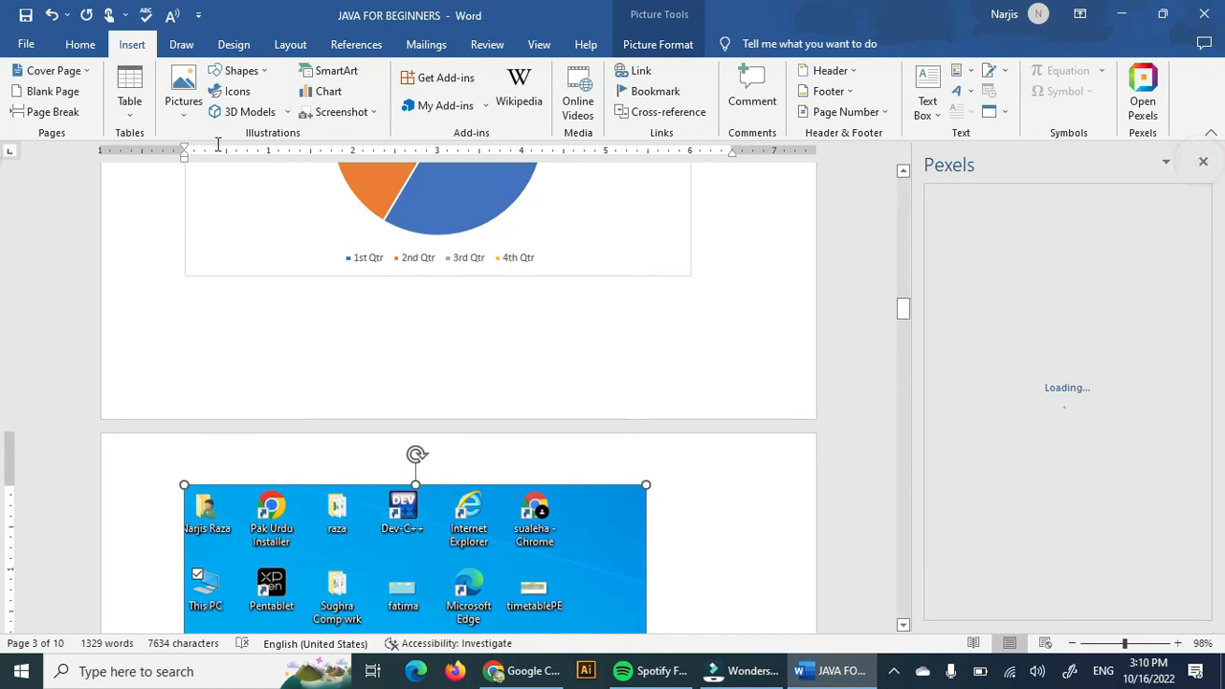
Add the MathType add-in from the Office Store's Education category, agreeing to its terms and conditions.
left_click(466, 82)
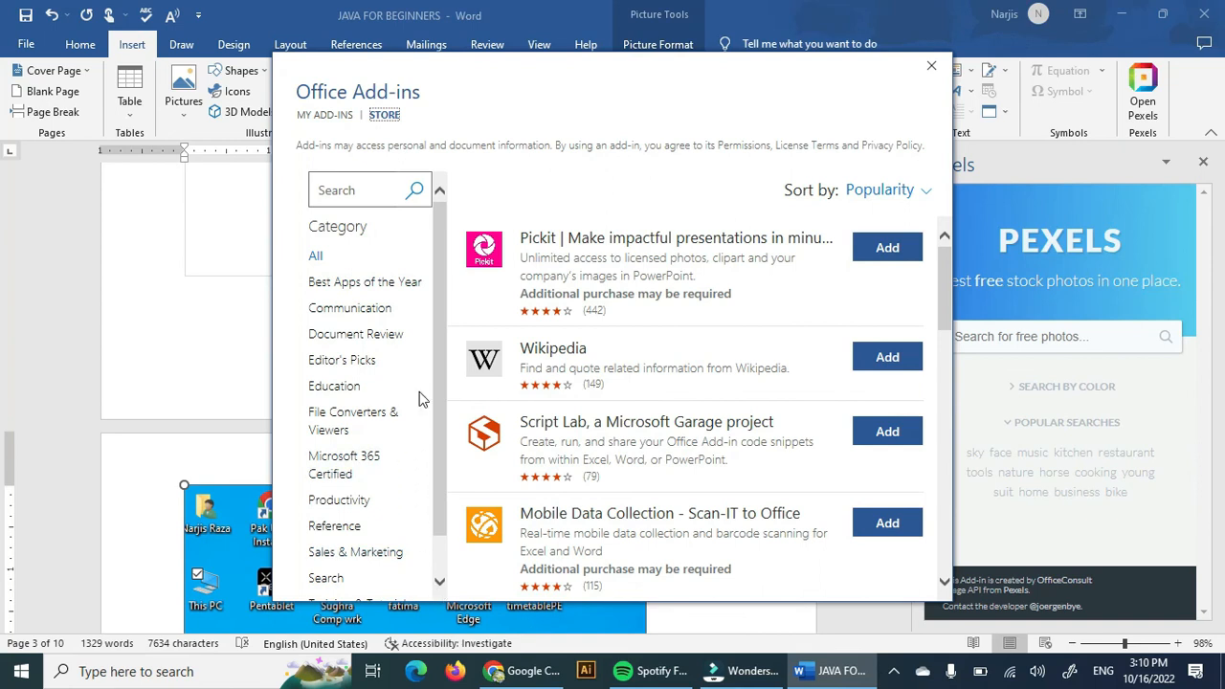
left_click(365, 190)
left_click(353, 392)
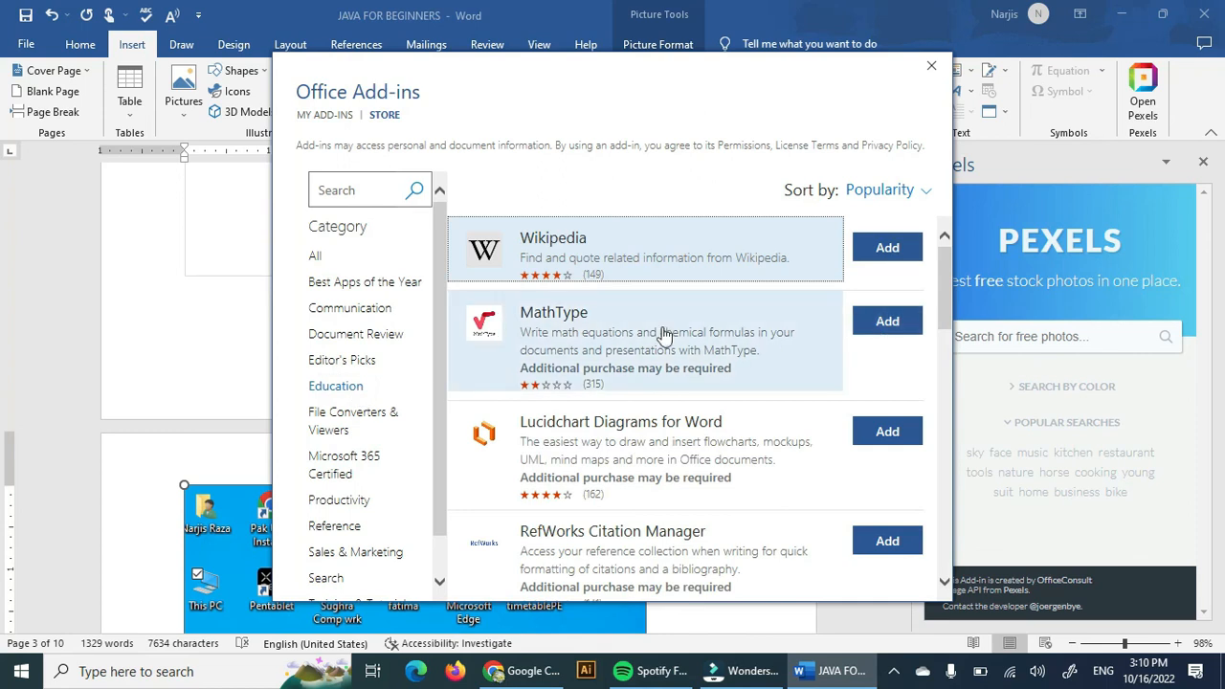
scroll(673, 465, "down", 2)
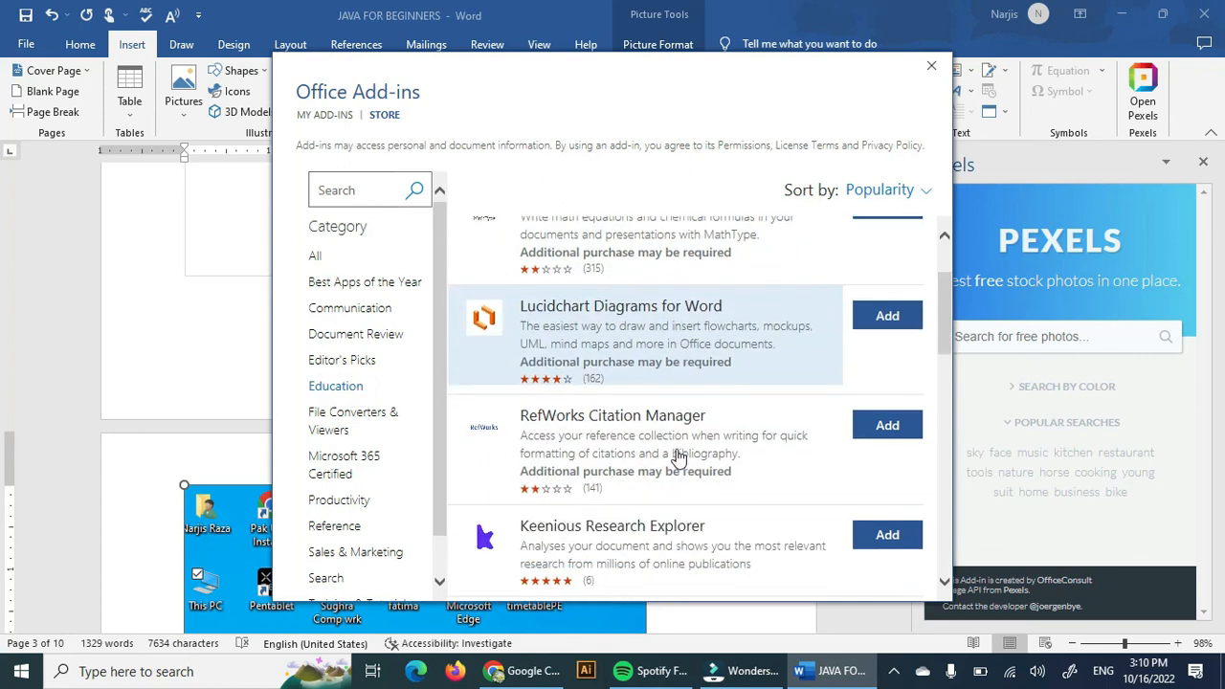
scroll(675, 457, "down", 3)
scroll(746, 436, "up", 3)
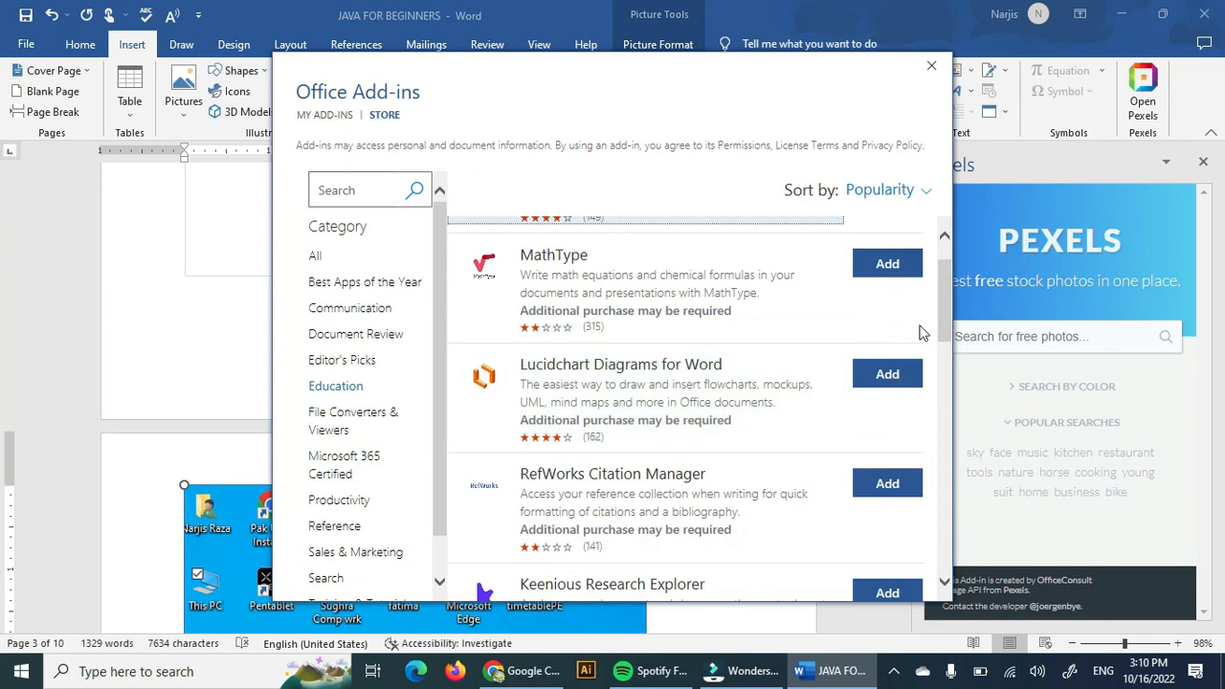
left_click(886, 267)
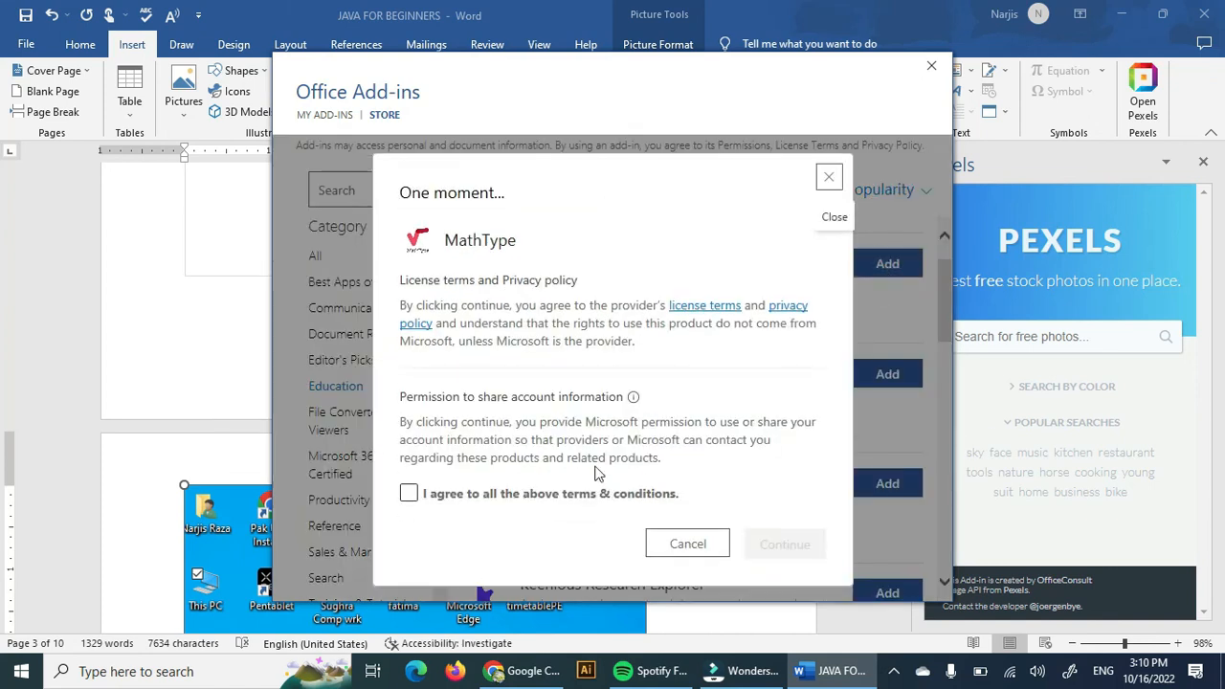
left_click(408, 492)
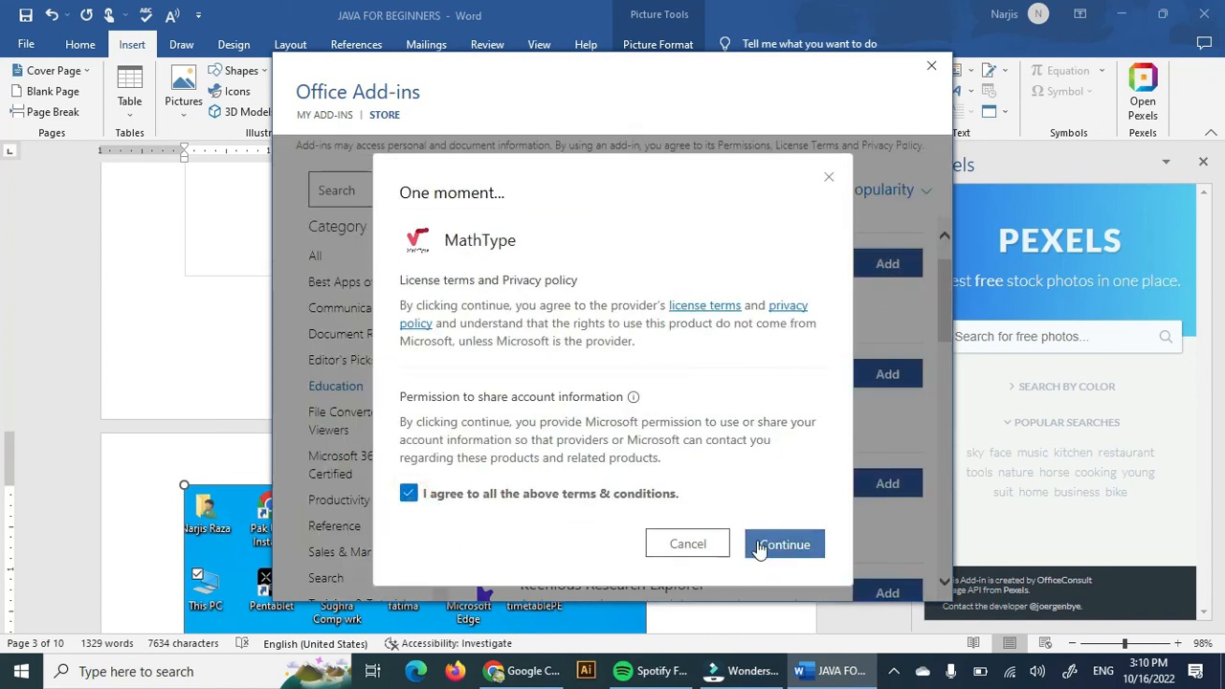
left_click(762, 545)
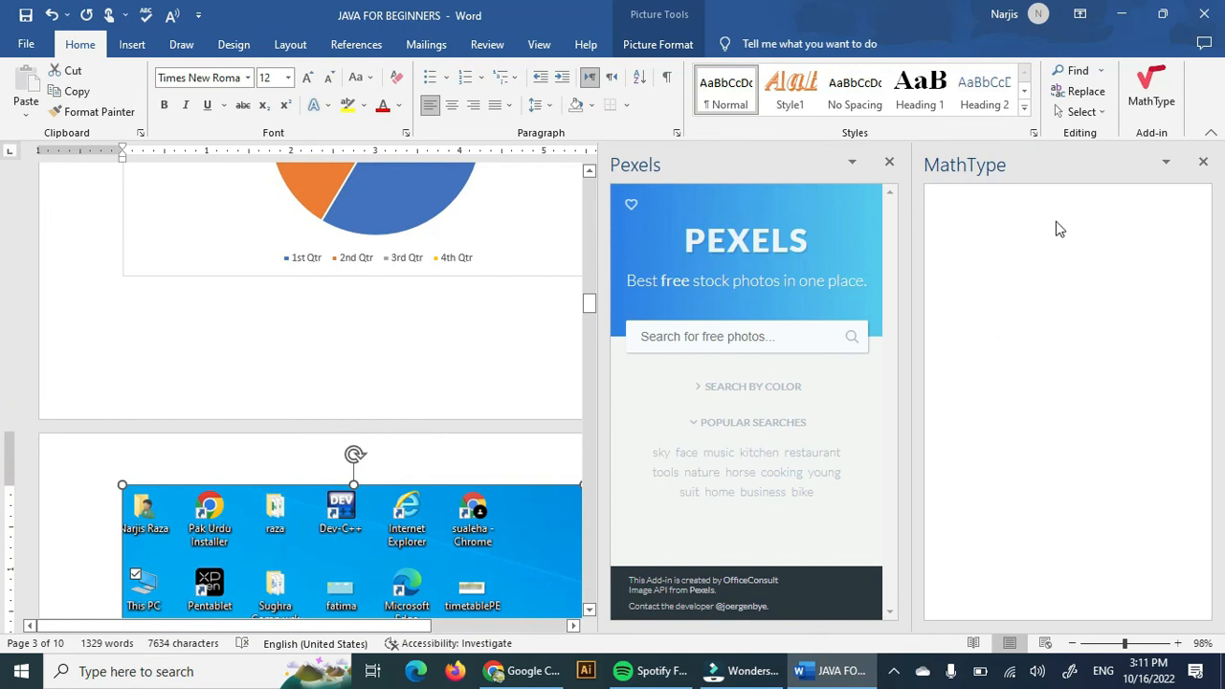
Close the Pexels pane and connect MathType to Microsoft by choosing the already signed-in account.
left_click(888, 161)
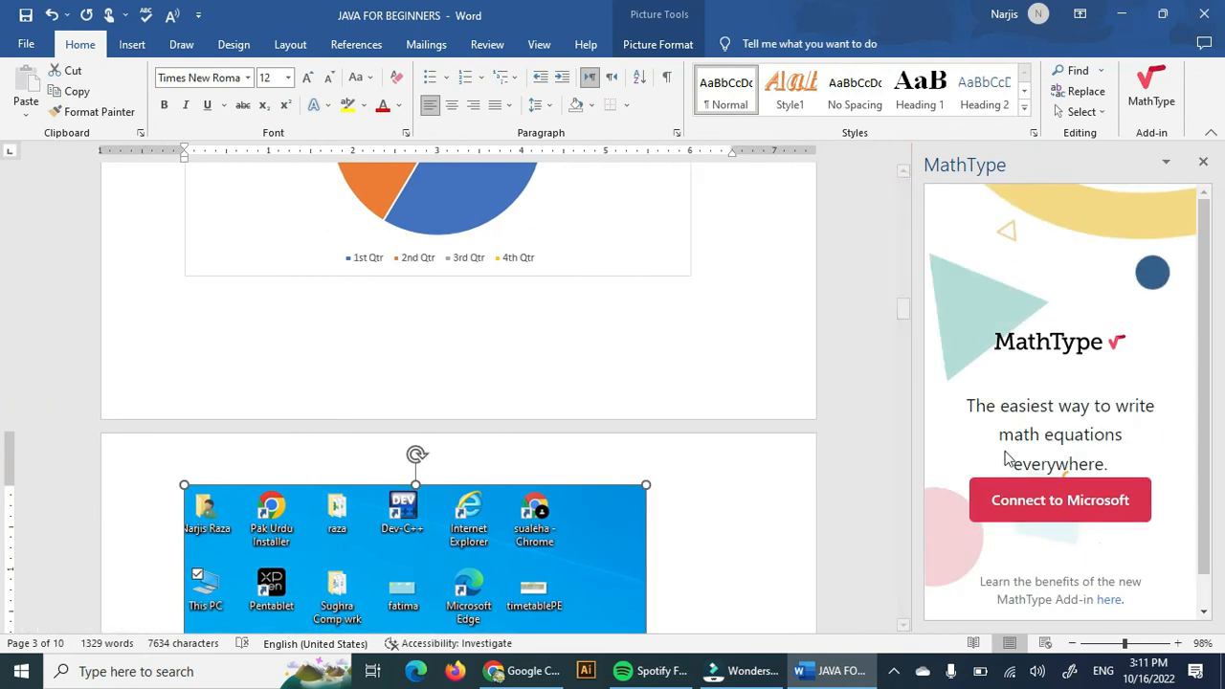
scroll(1088, 459, "down", 1)
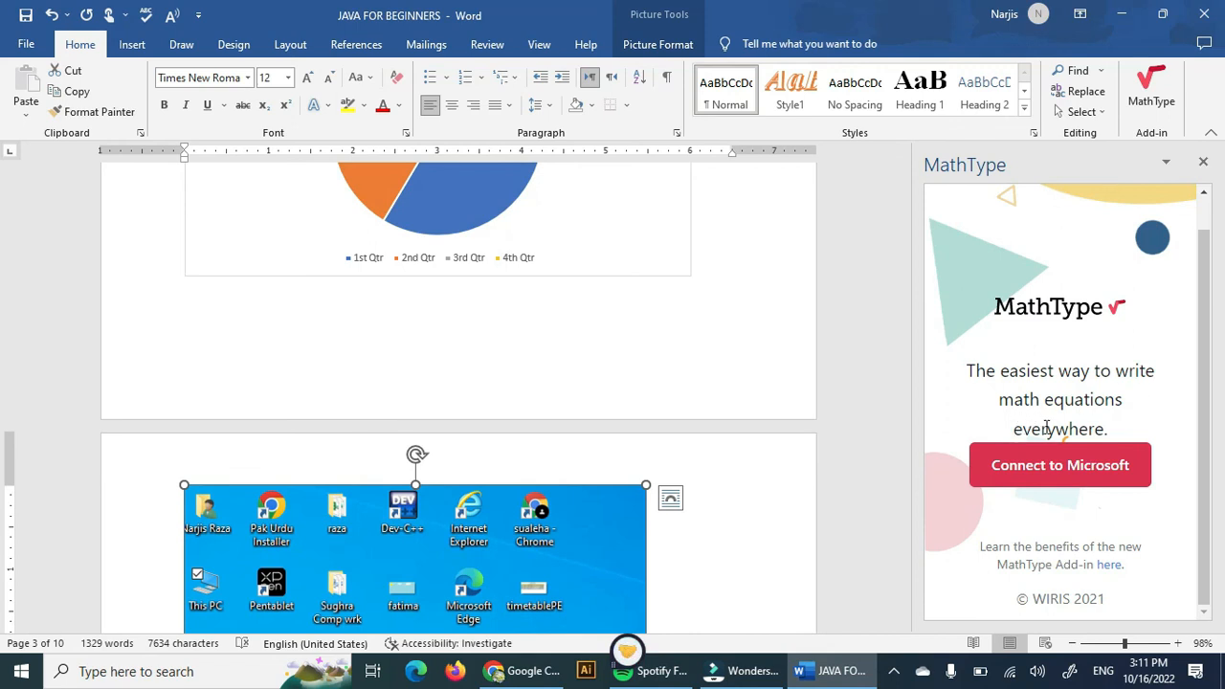
left_click(1051, 477)
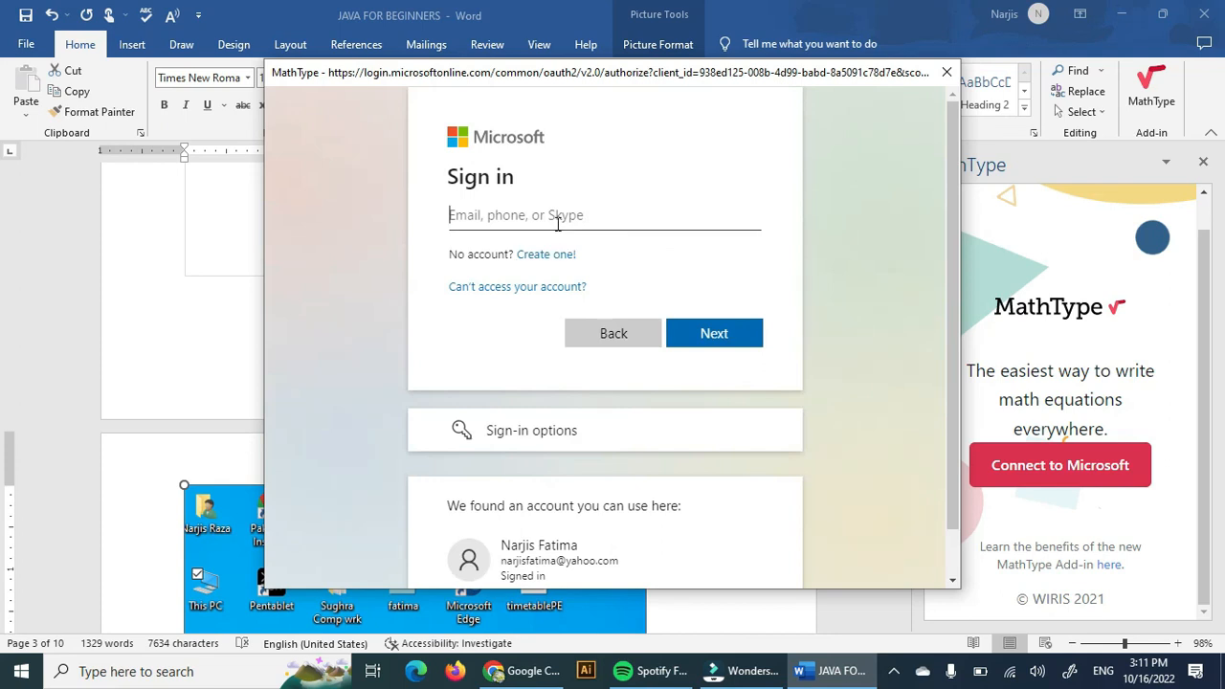
left_click(701, 514)
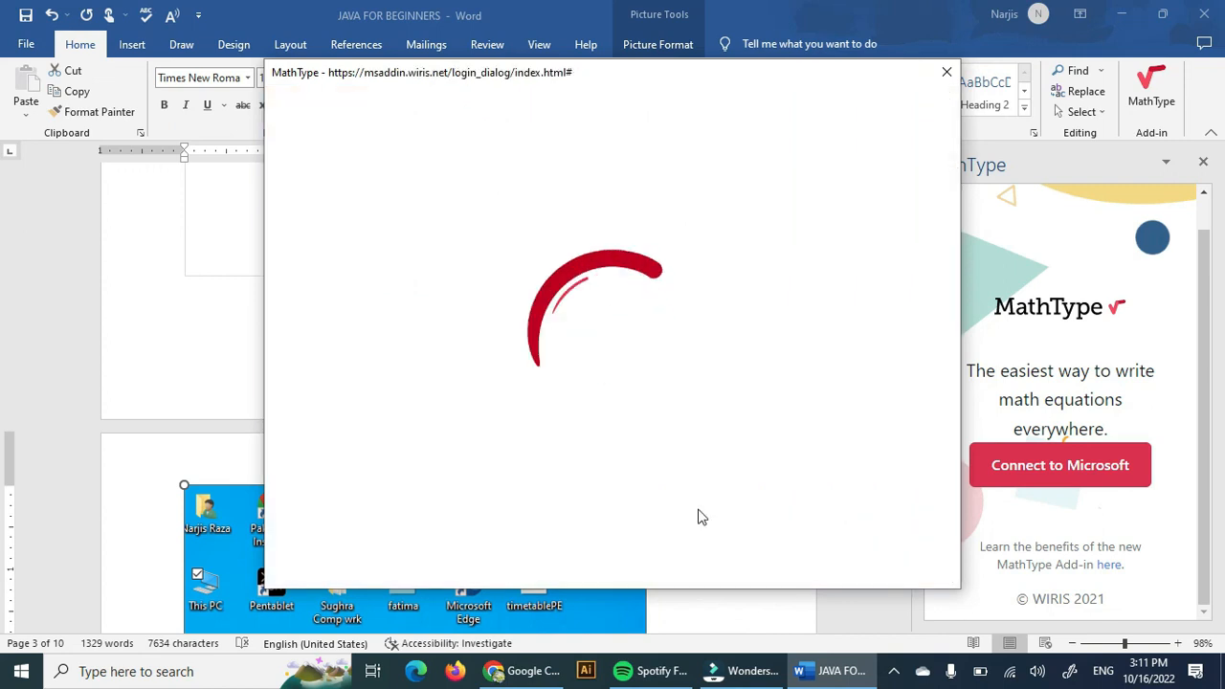
left_click(895, 672)
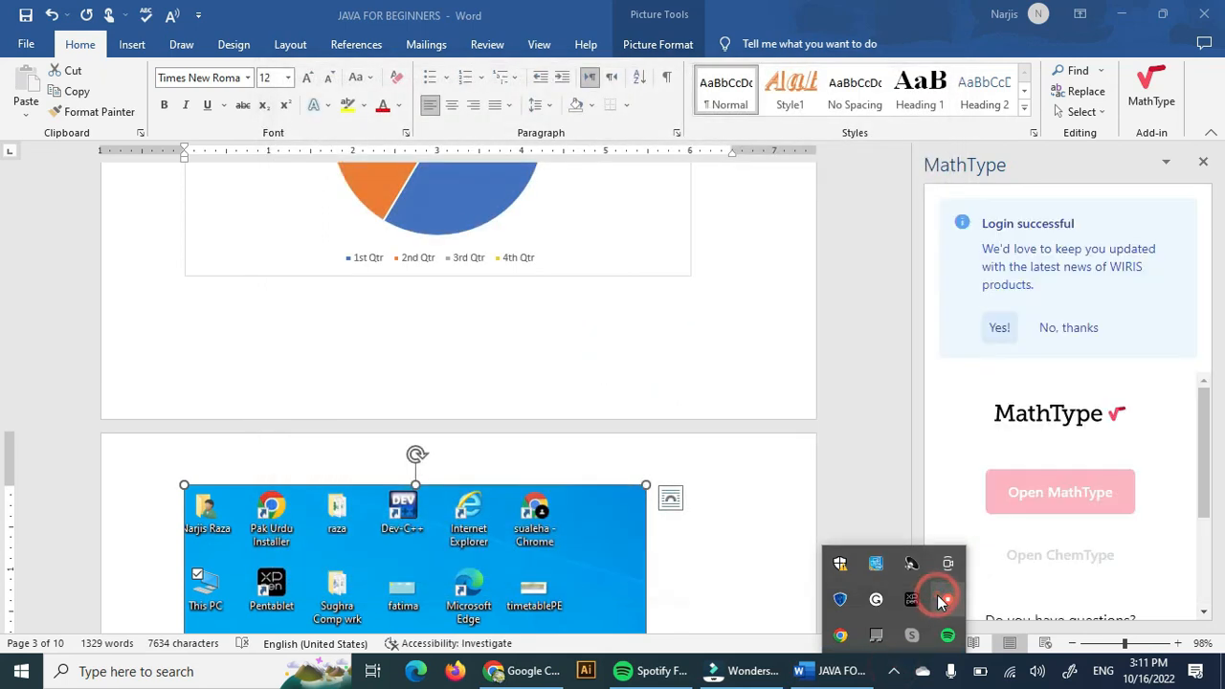
right_click(942, 599)
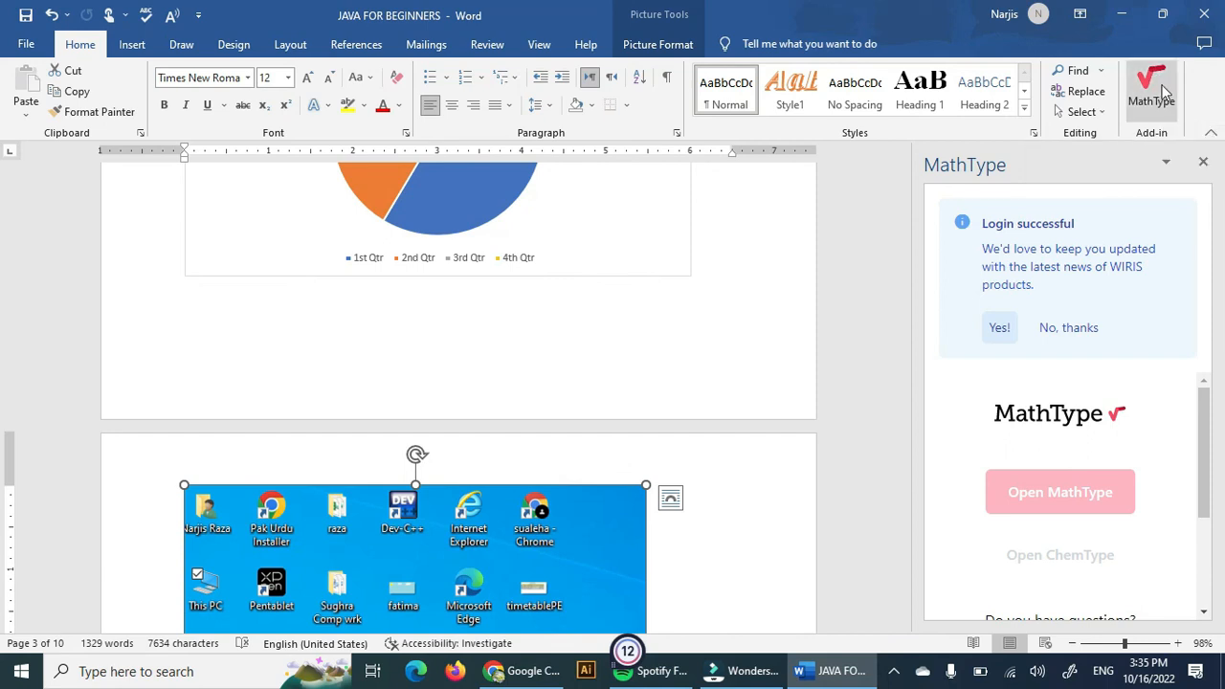
left_click(133, 47)
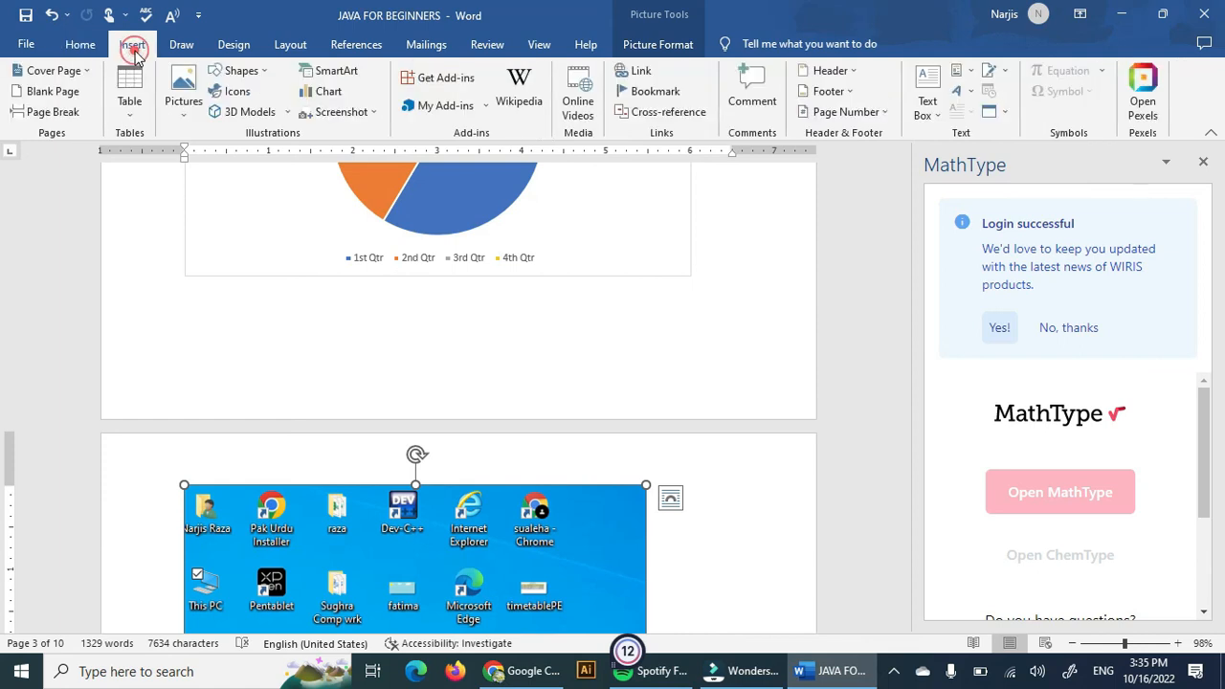
left_click(73, 47)
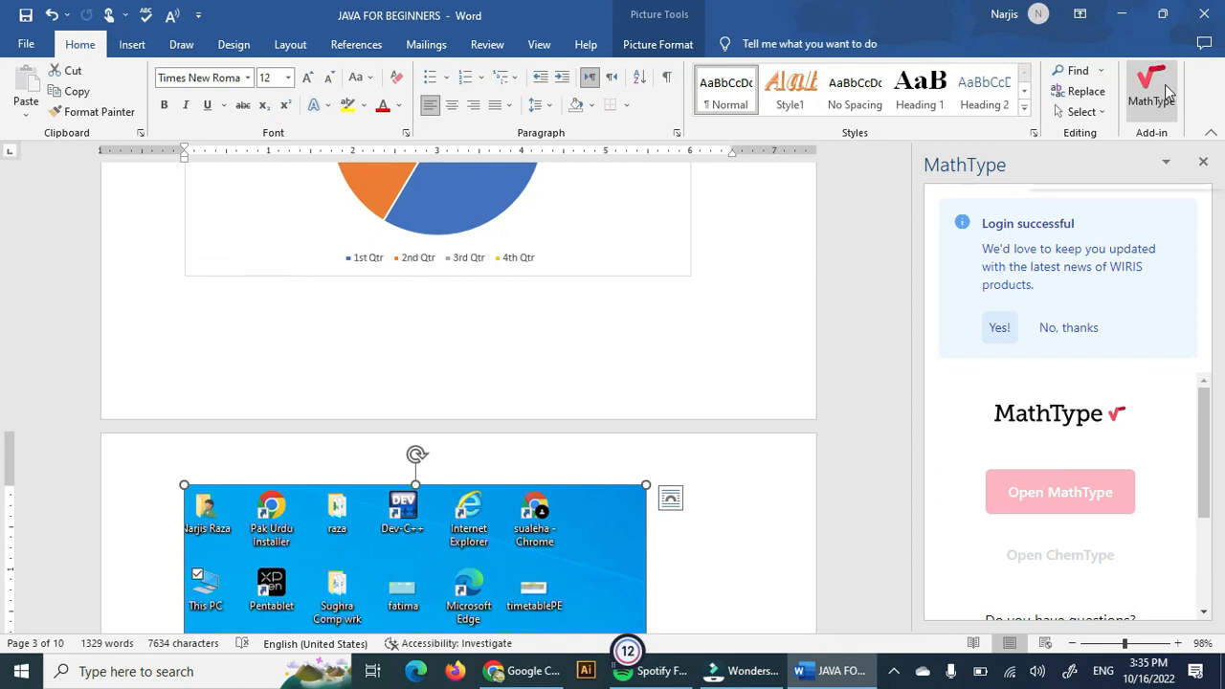
Accept MathType's news updates, dismiss its trial notice, and open then close the MathType editor.
left_click(1004, 332)
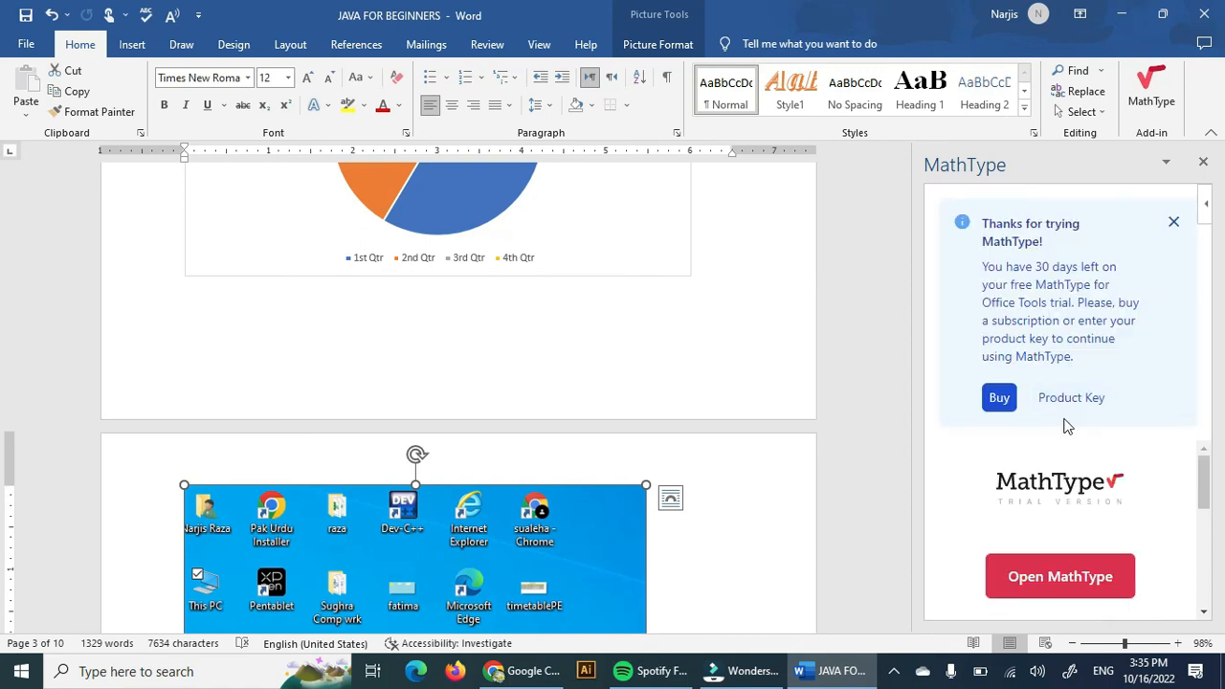
left_click(1171, 226)
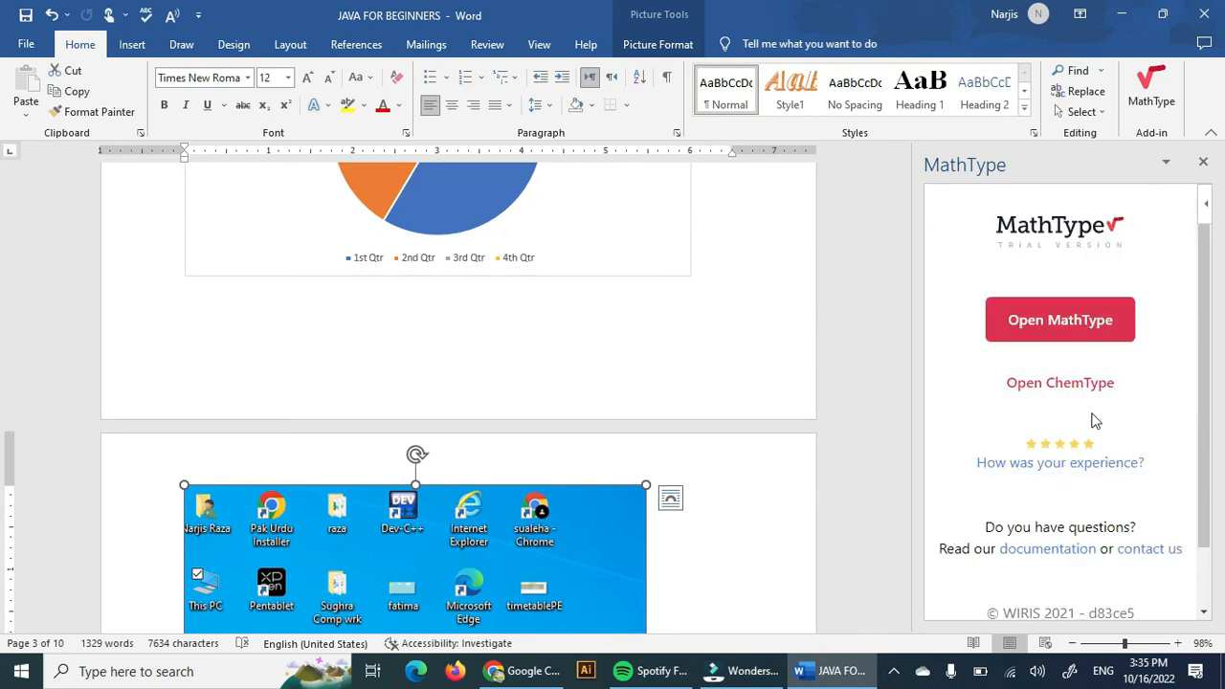
left_click(1086, 321)
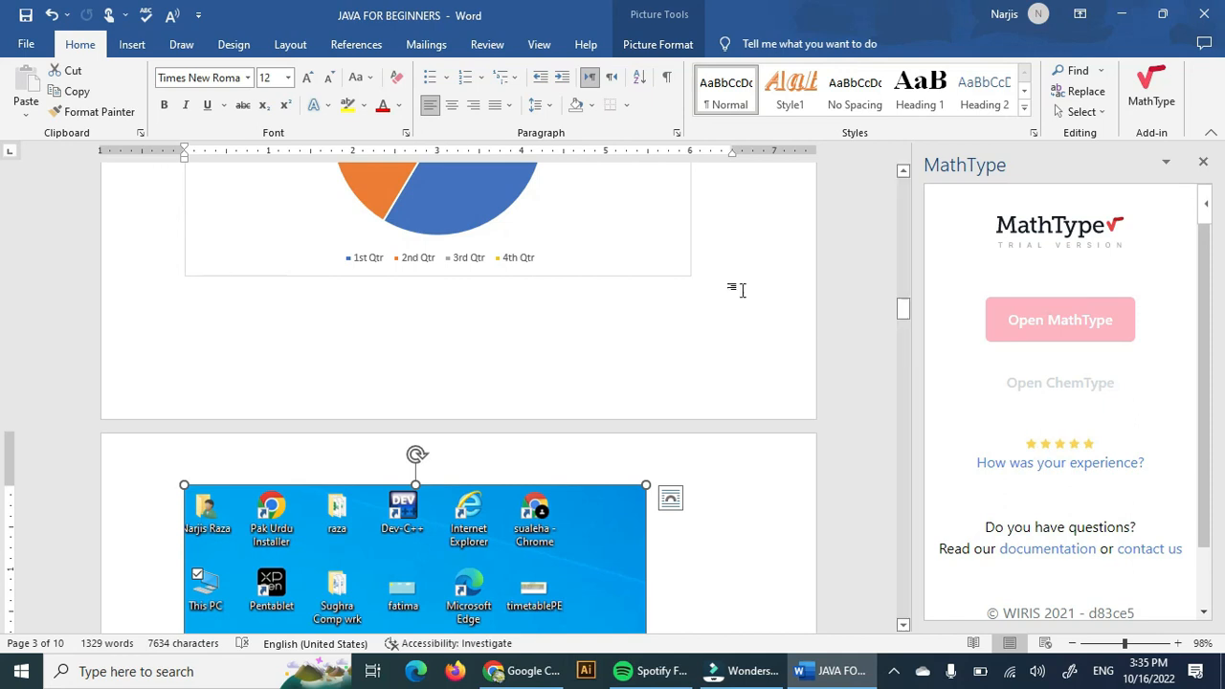
left_click(988, 324)
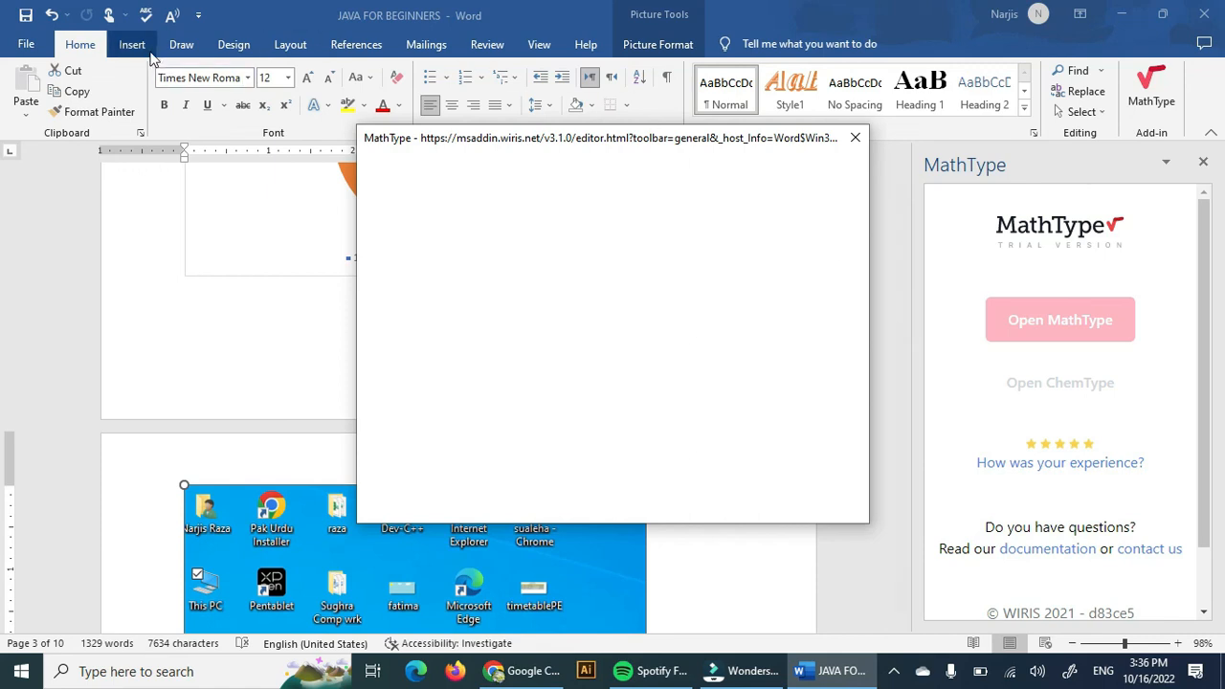
left_click(856, 139)
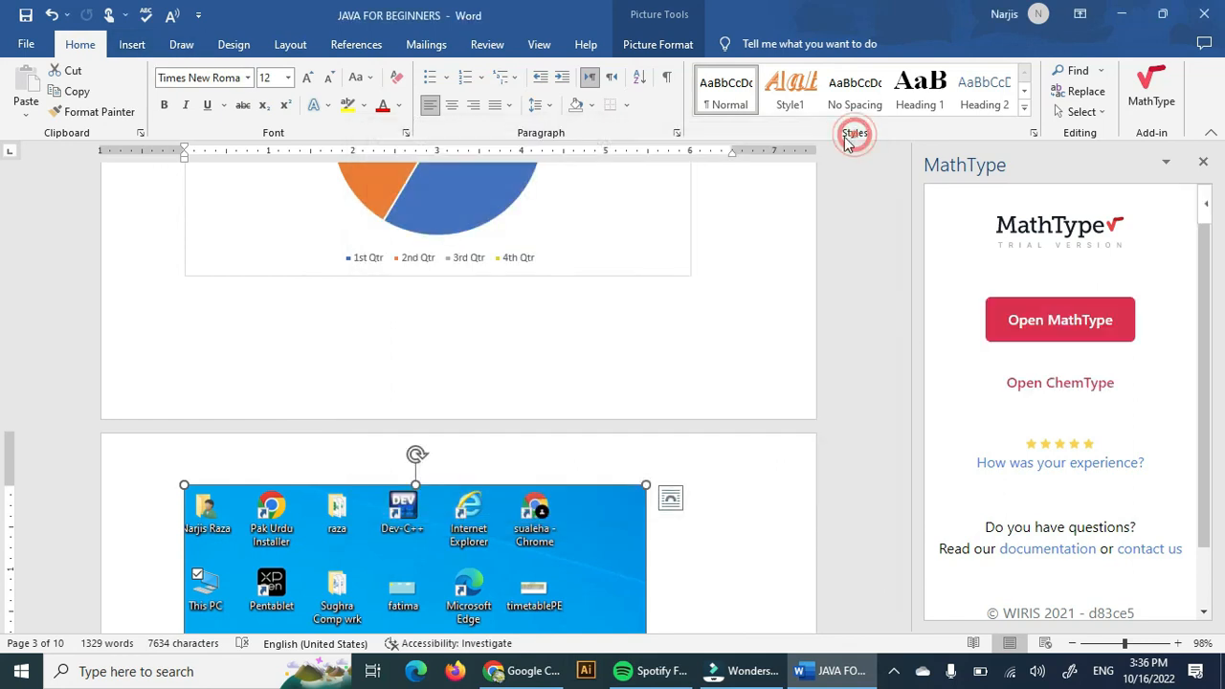
Review the installed add-ins under My Add-ins and close the Office Add-ins dialog.
left_click(149, 44)
scroll(509, 470, "up", 5)
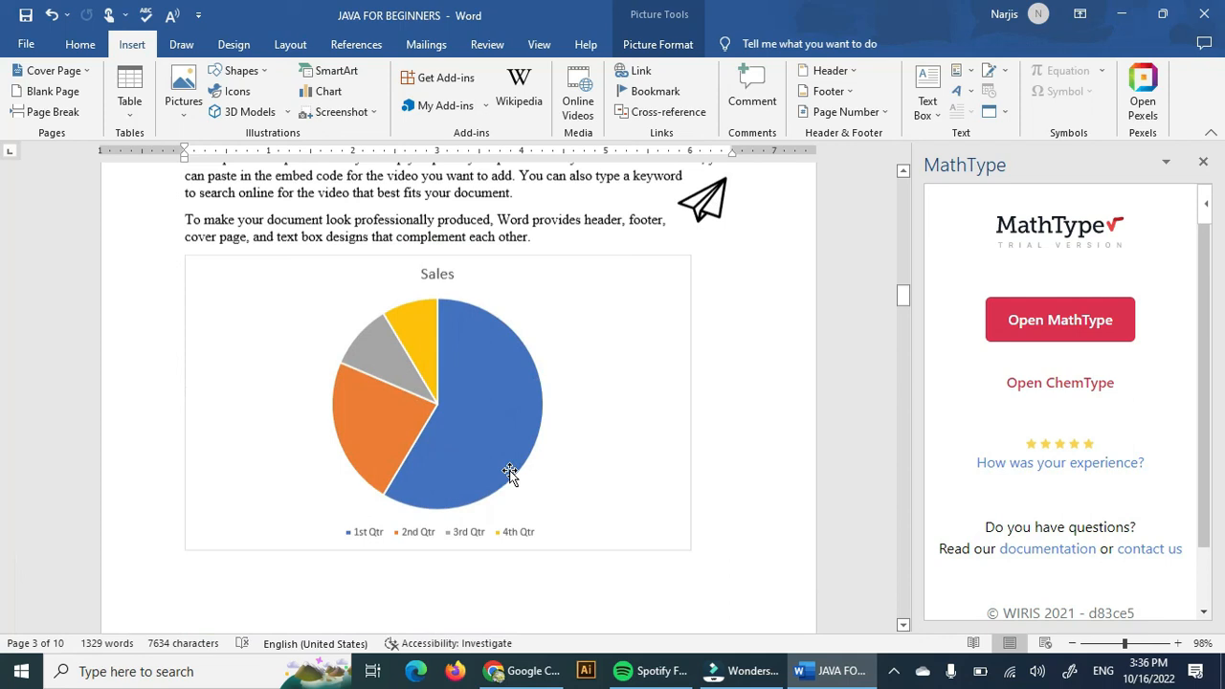
scroll(510, 469, "up", 1)
left_click(445, 106)
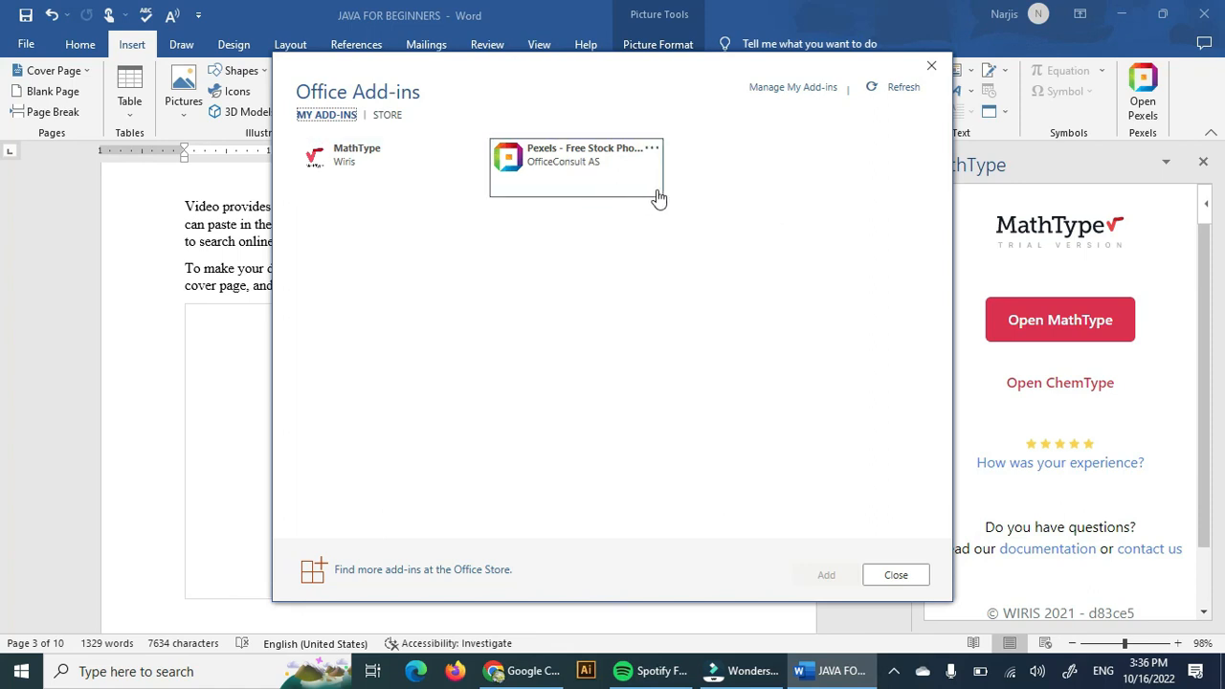
left_click(931, 63)
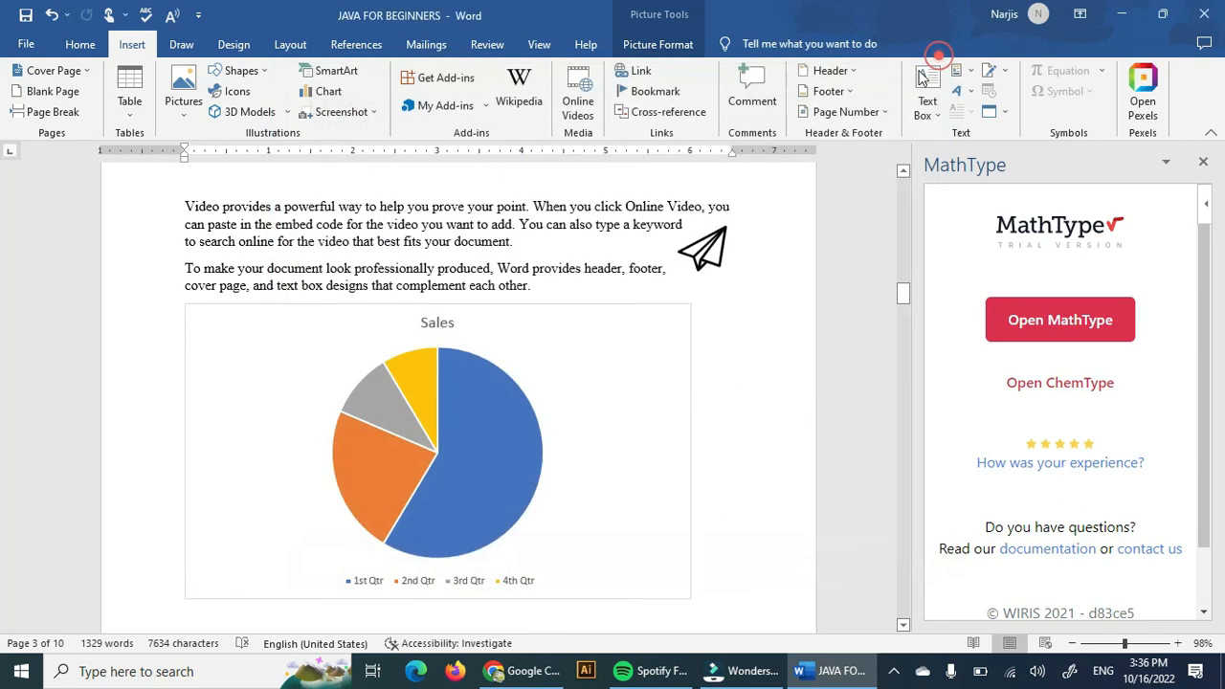